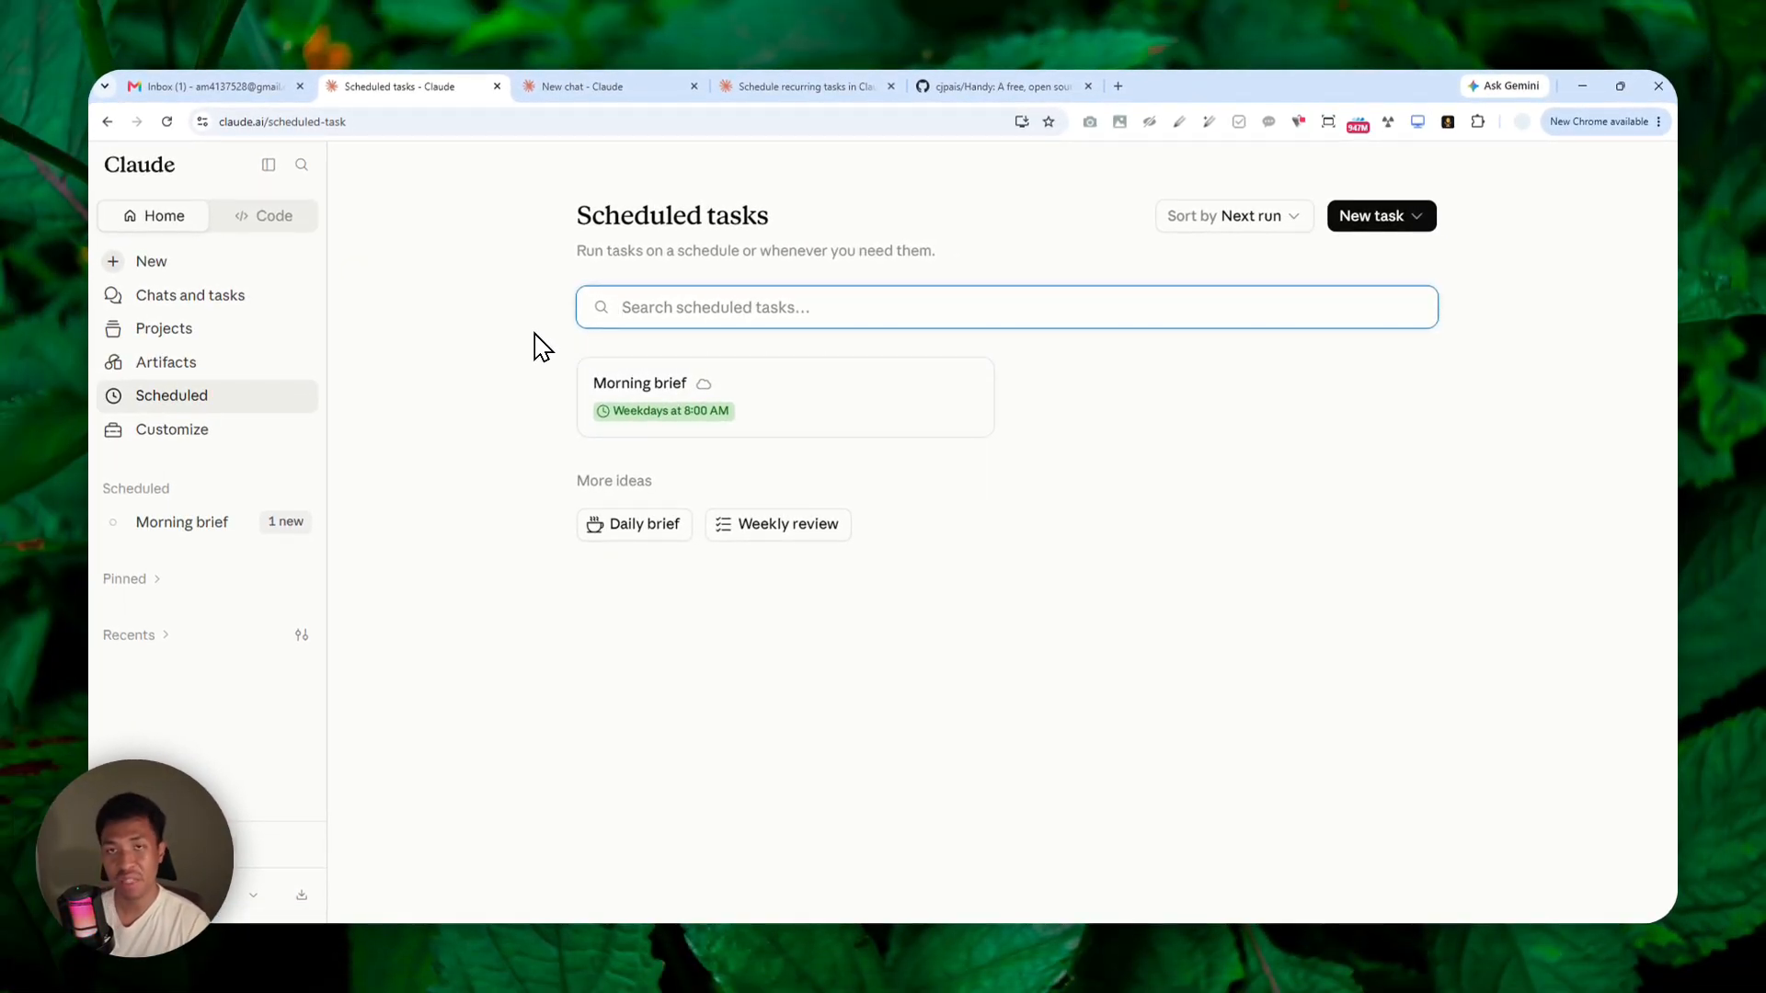
View the scheduled tasks in the Claude desktop app, check the Ai tools update task's running requirement, and return to the browser's scheduled tasks page.
left_click(264, 935)
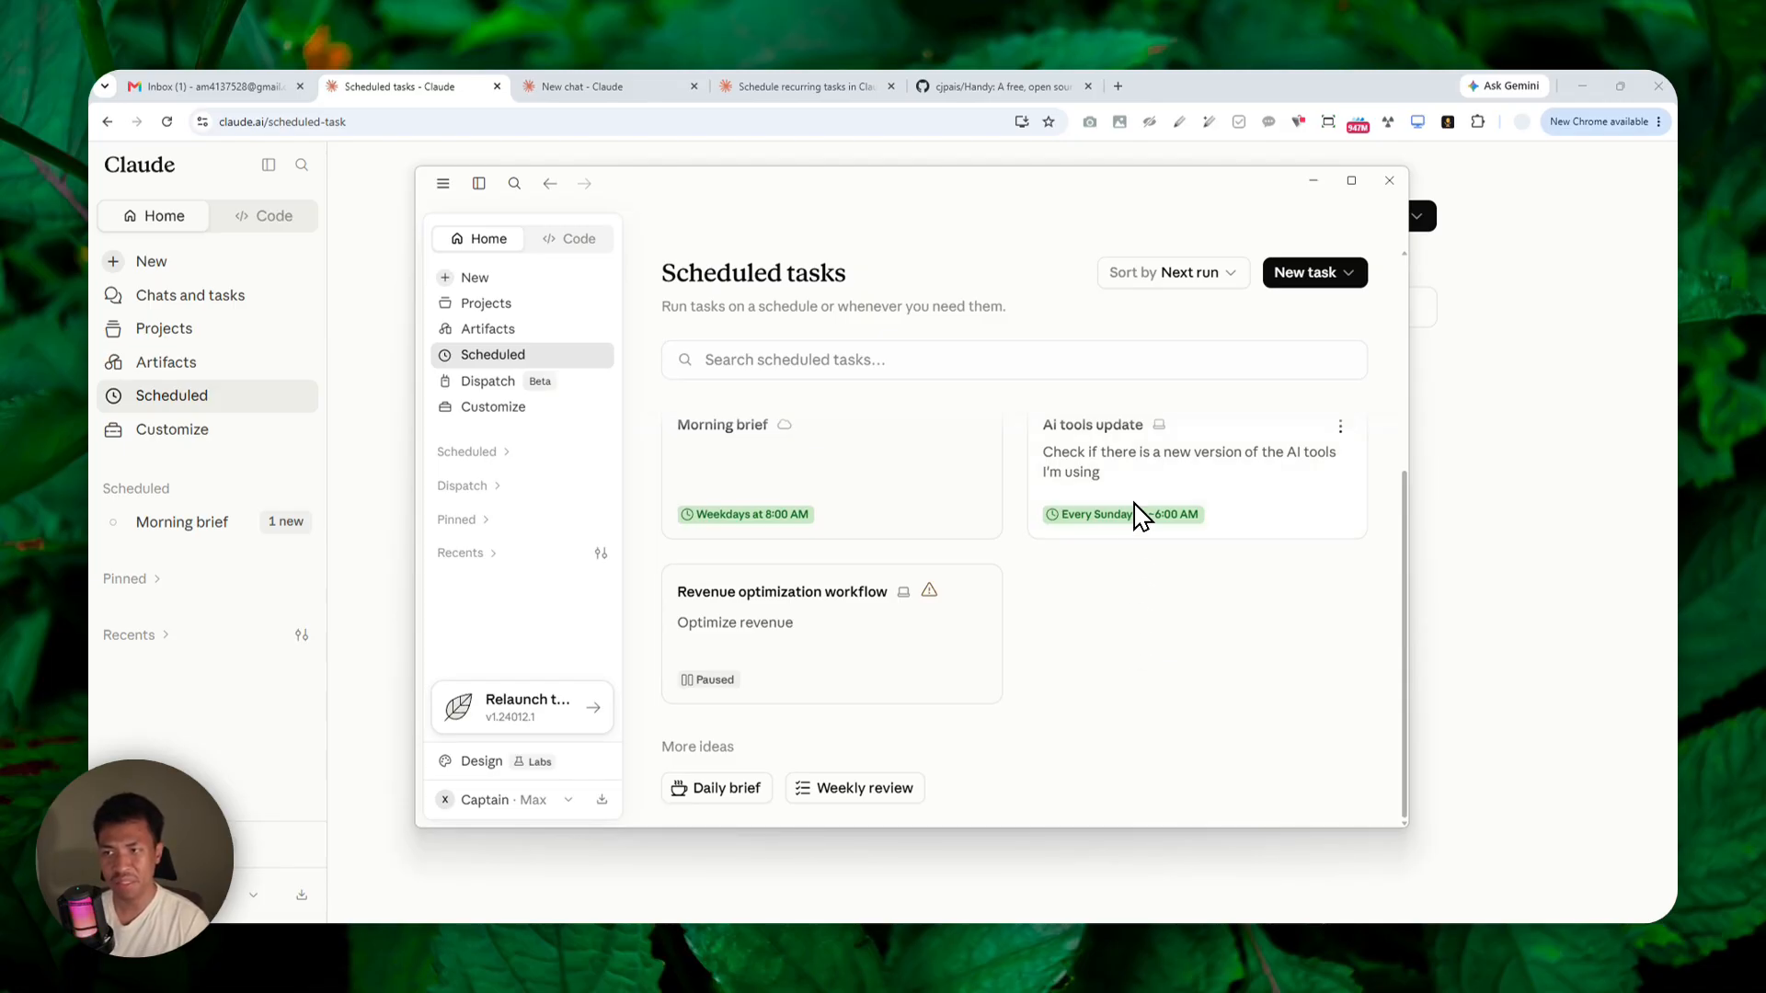
mouse_move(1157, 427)
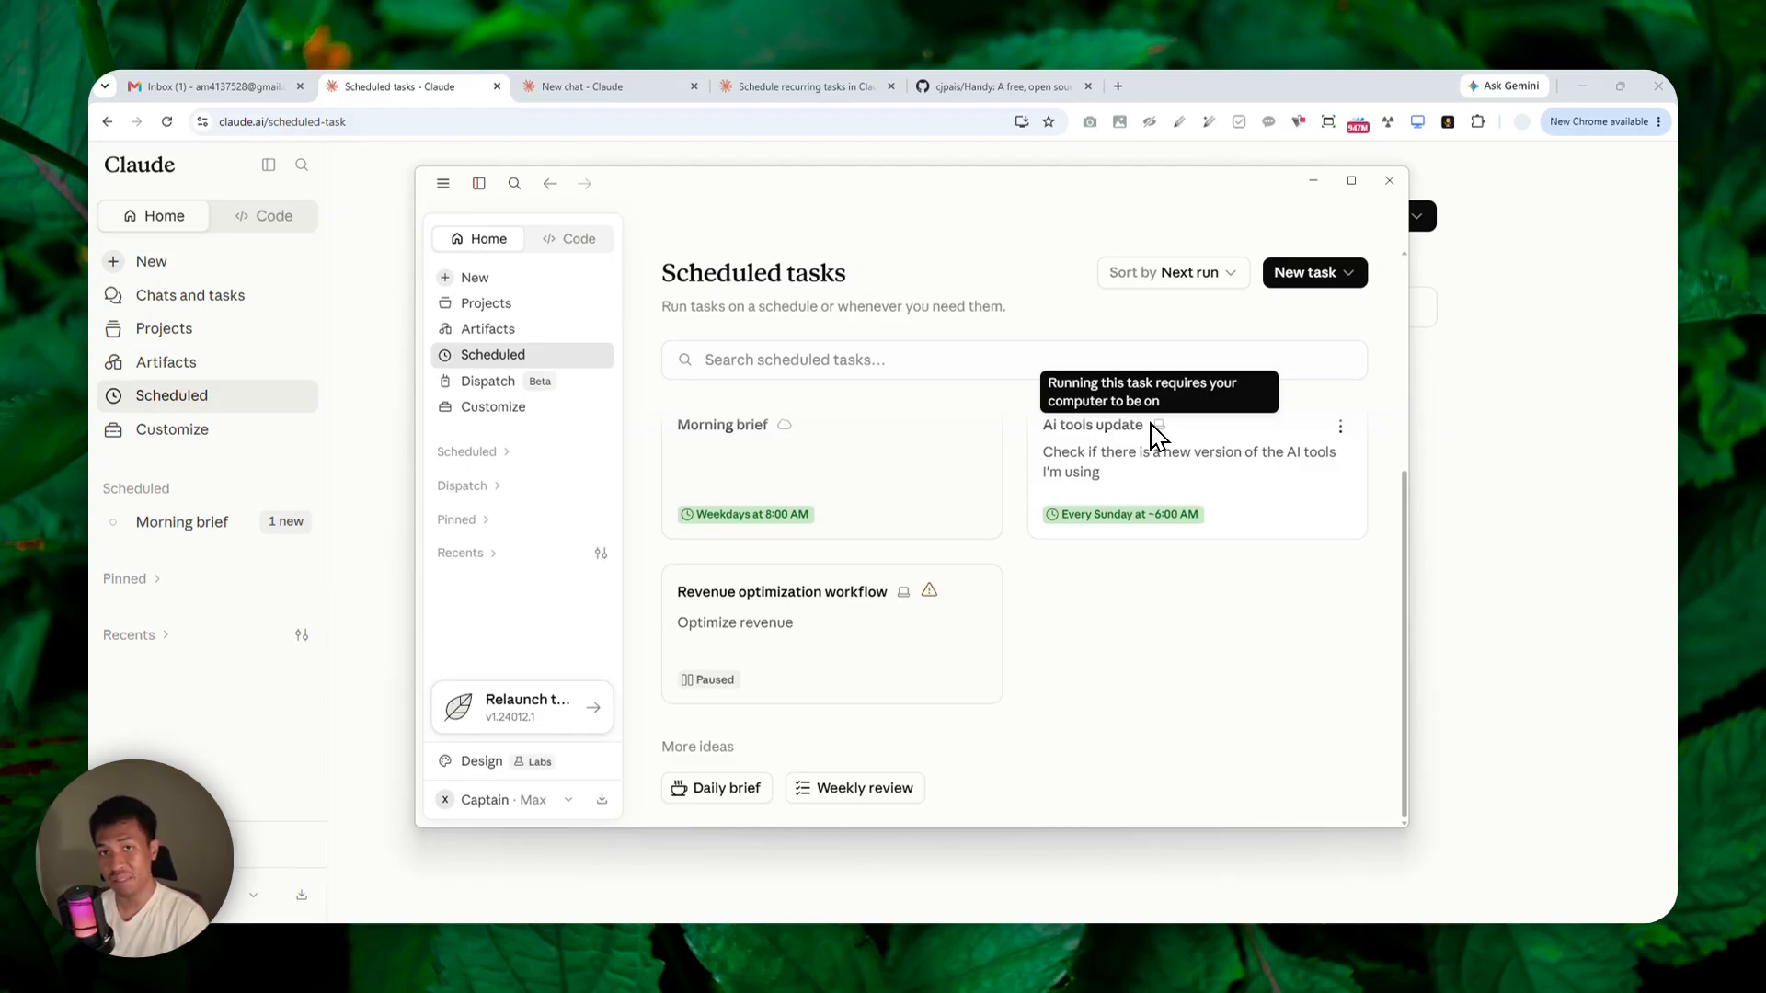
left_click(426, 90)
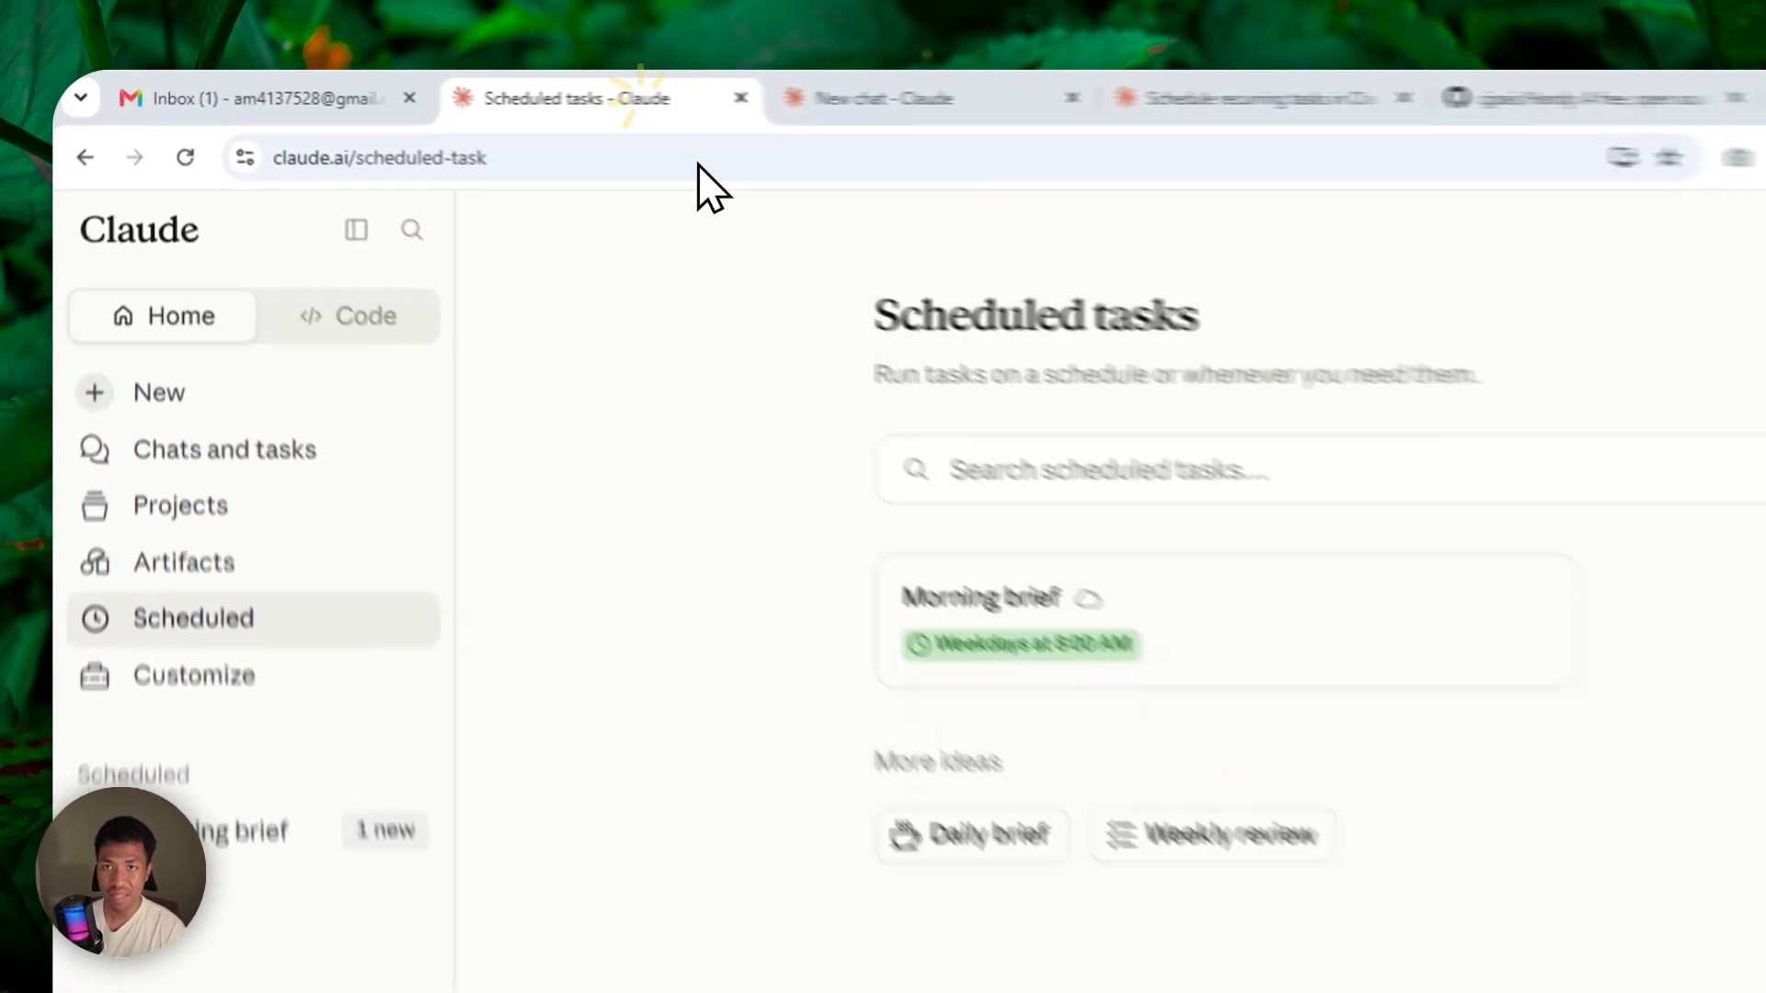
left_click(437, 91)
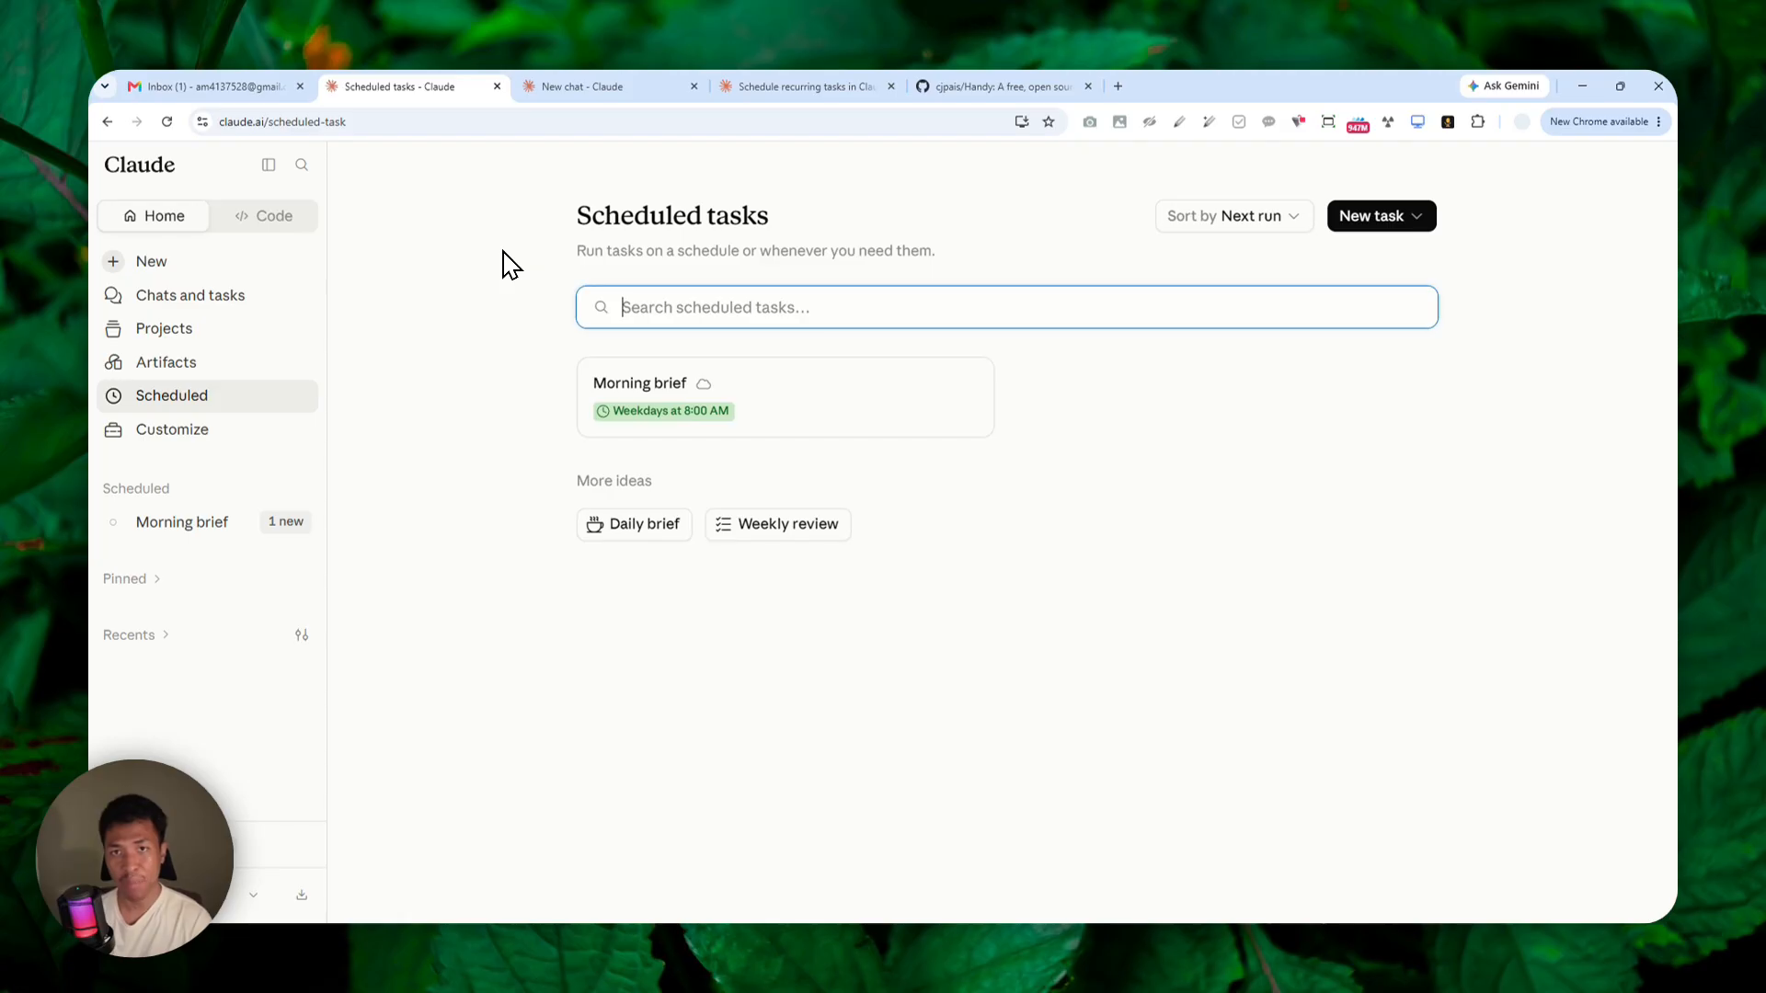
Open the Claude web home page, view the Claude mobile app's navigation menu on the mirrored phone, and return to the browser.
left_click(156, 168)
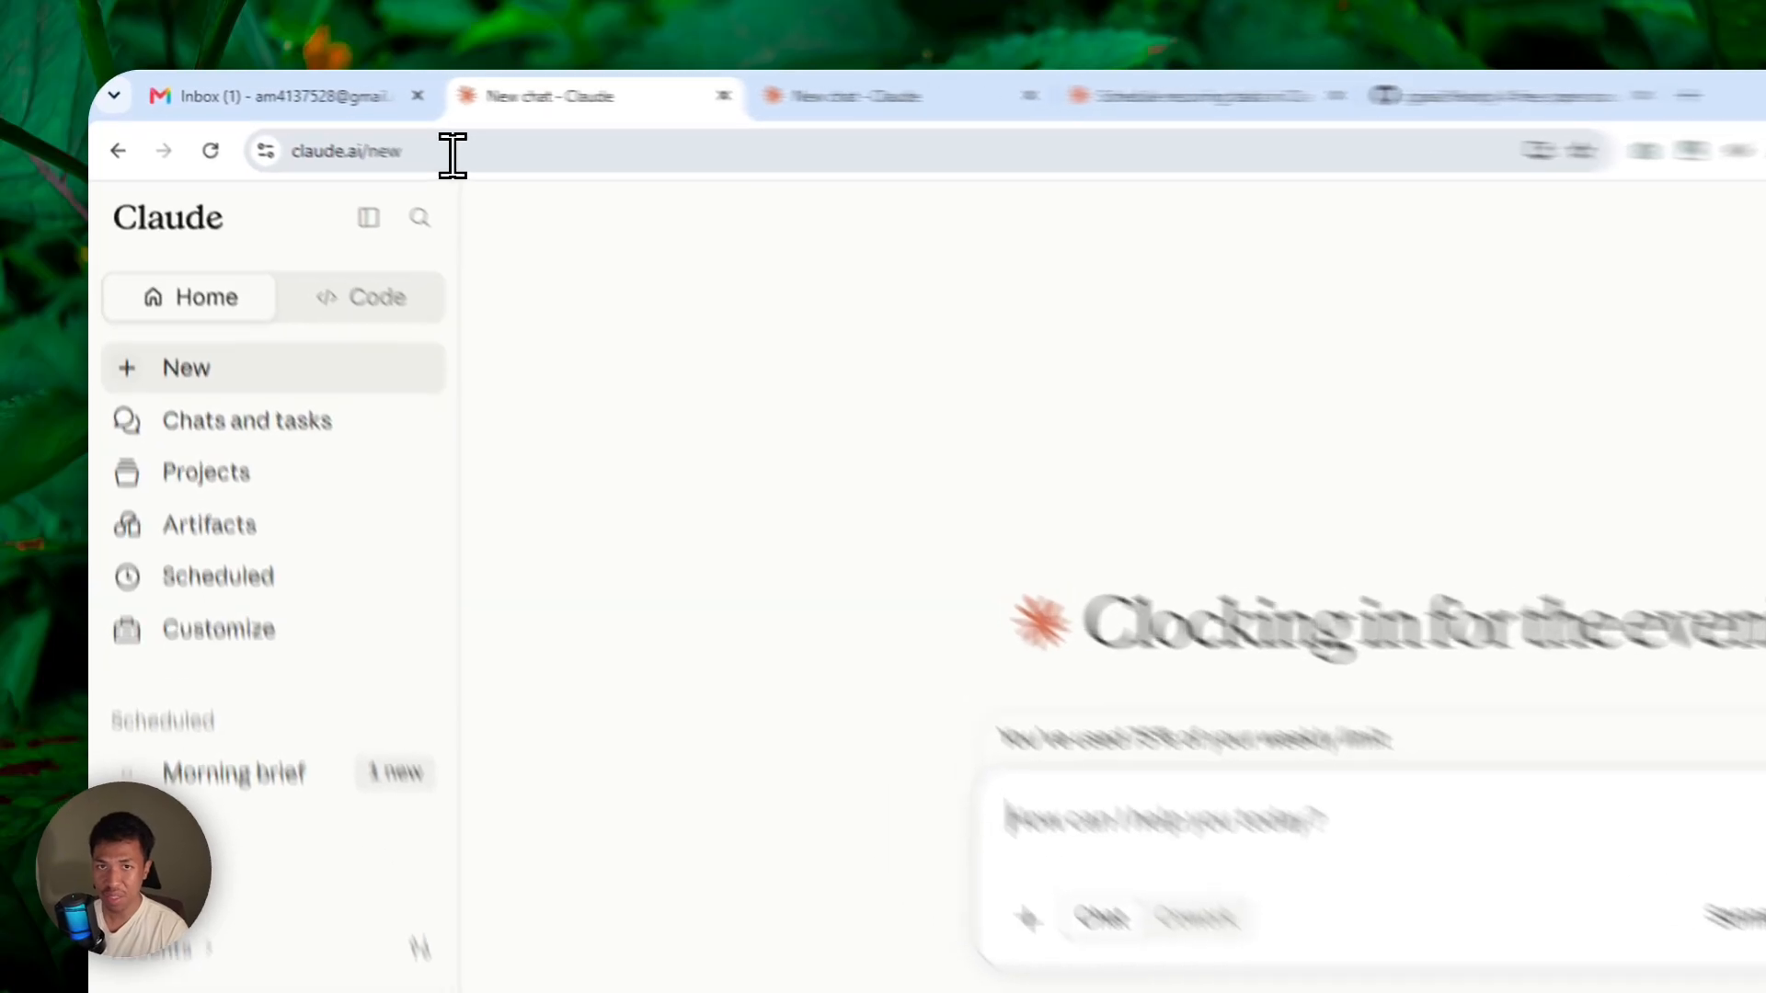
left_click(453, 153)
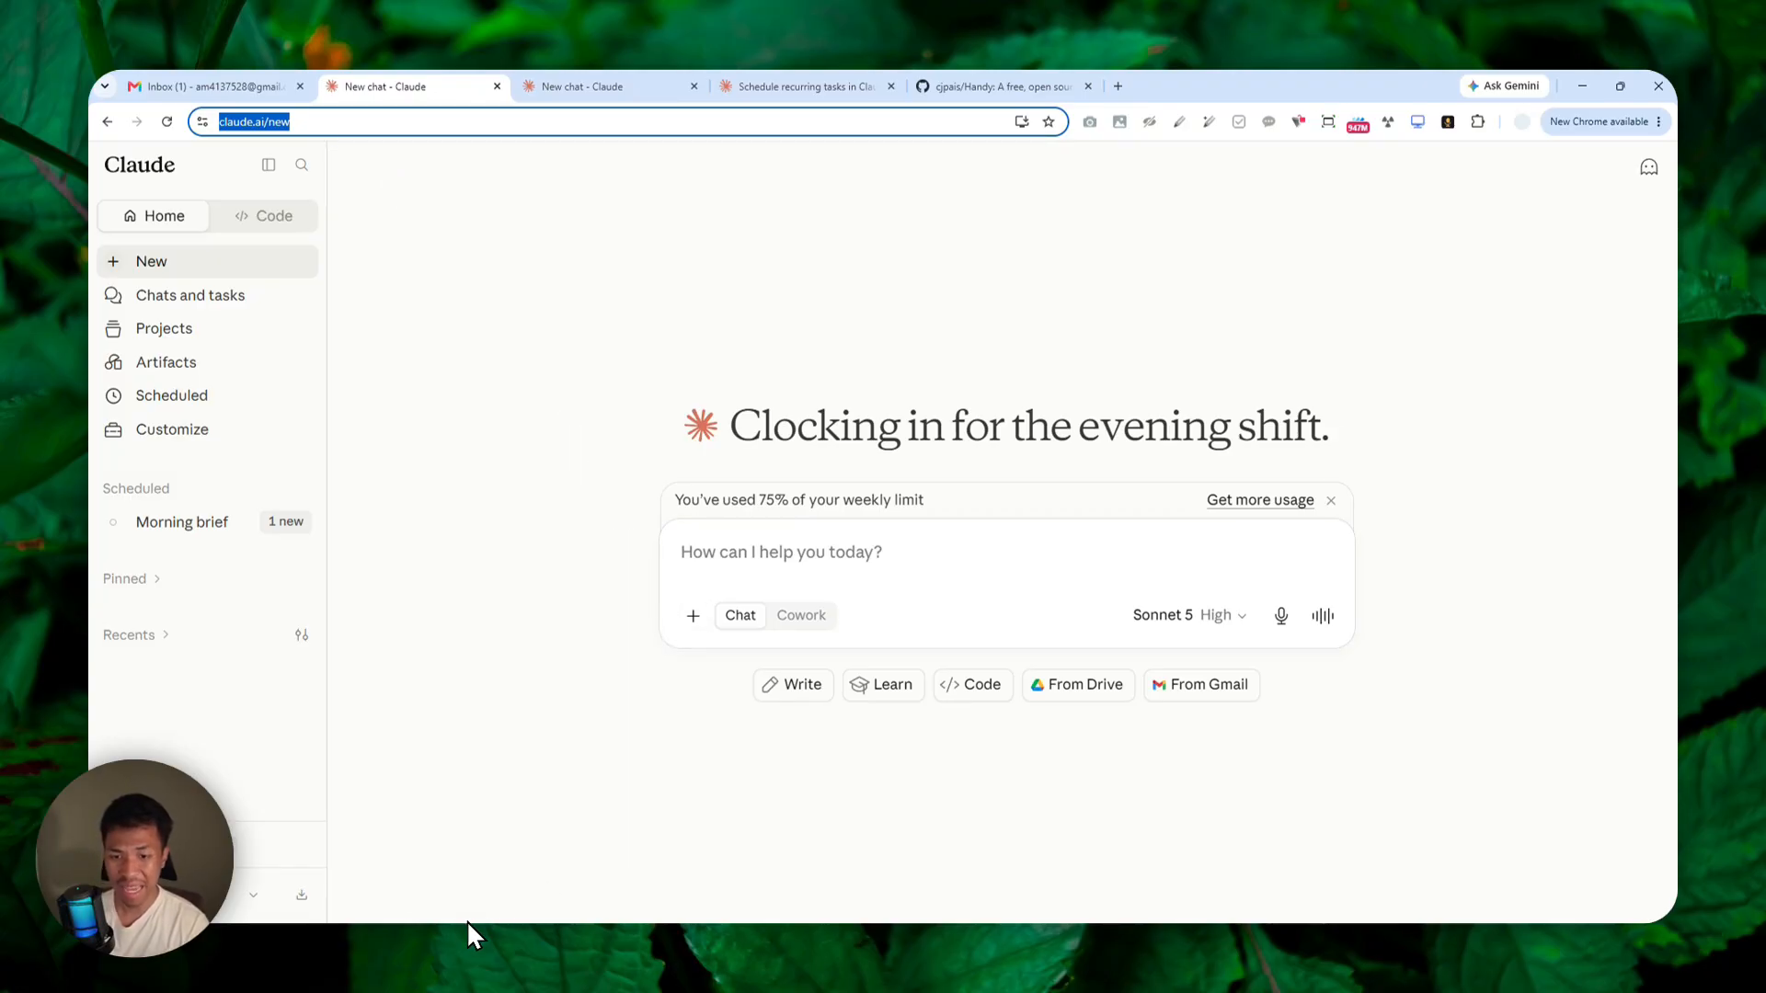
left_click(433, 955)
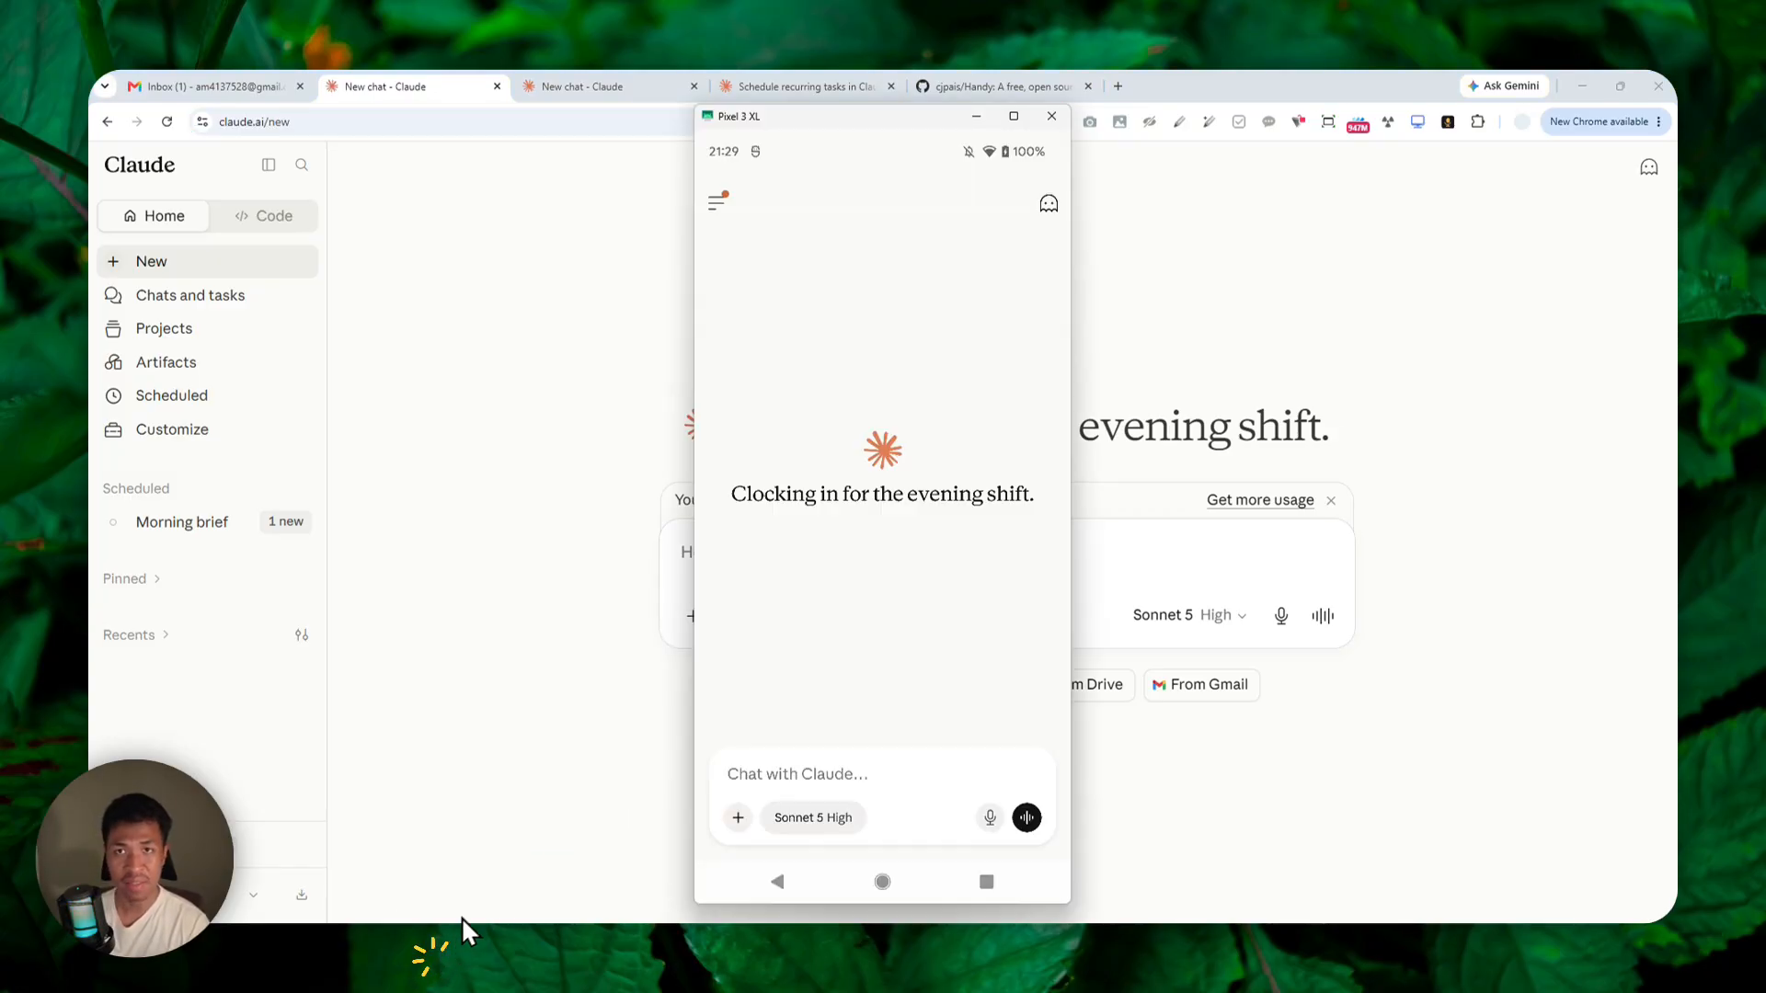
left_click(716, 204)
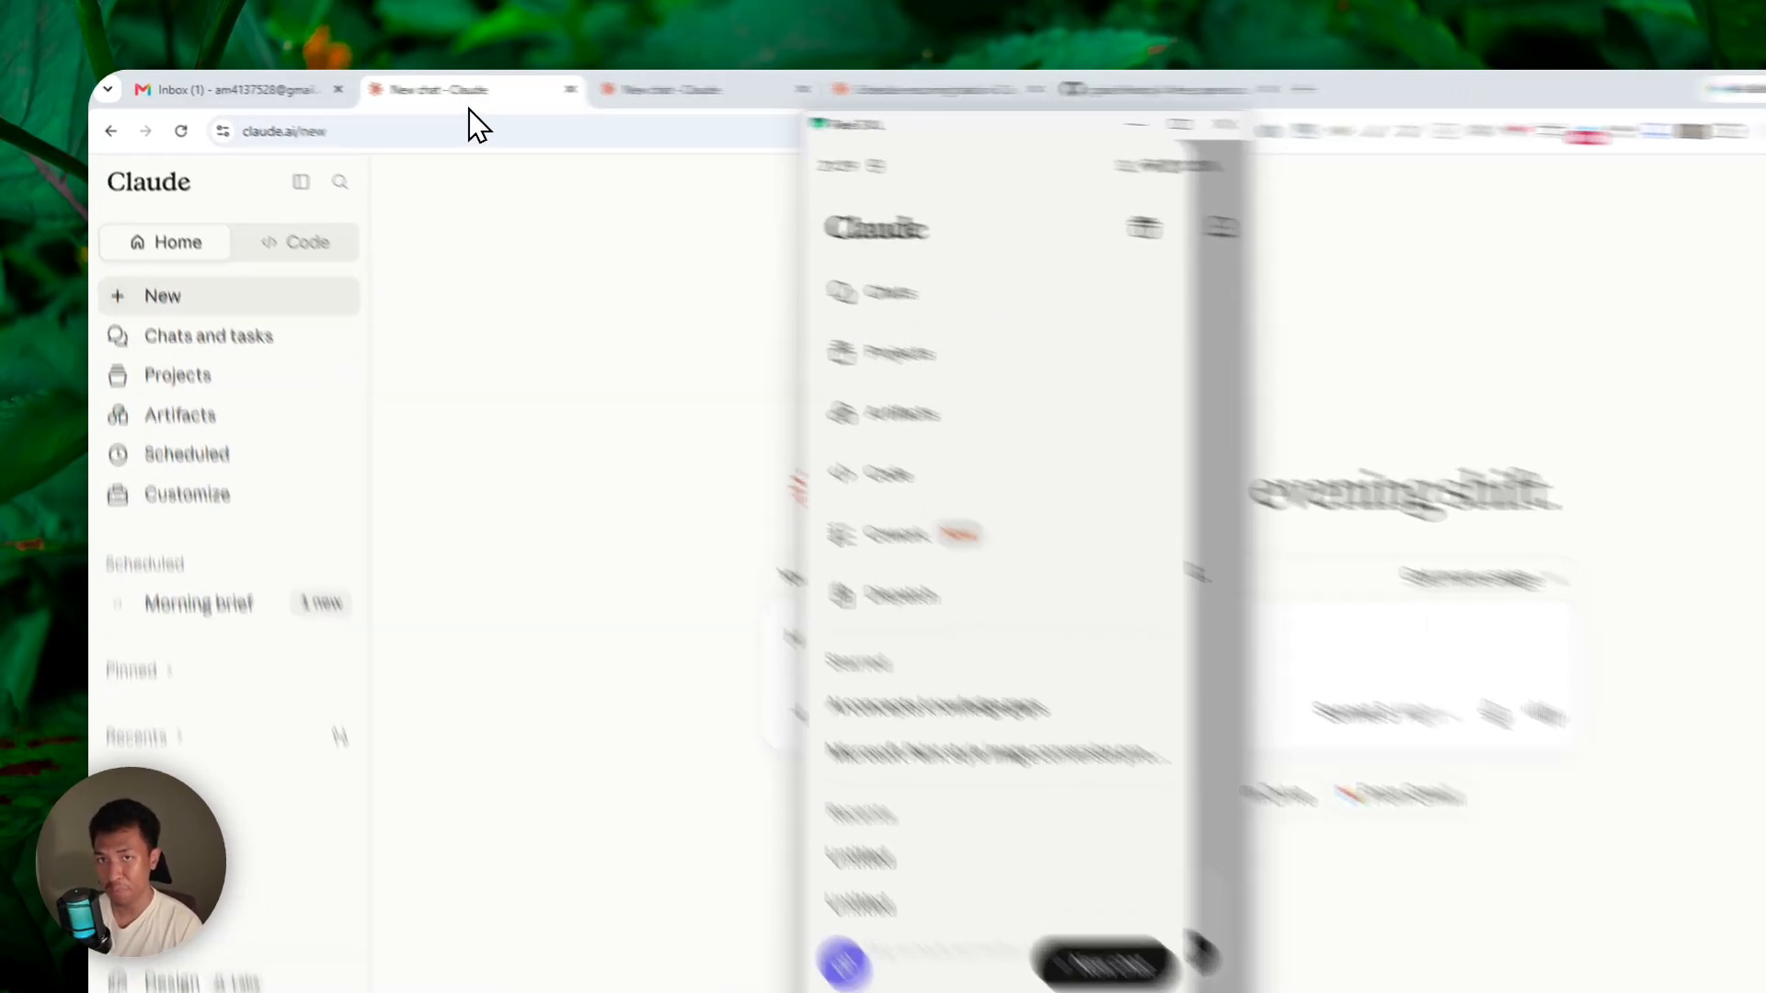
left_click(390, 85)
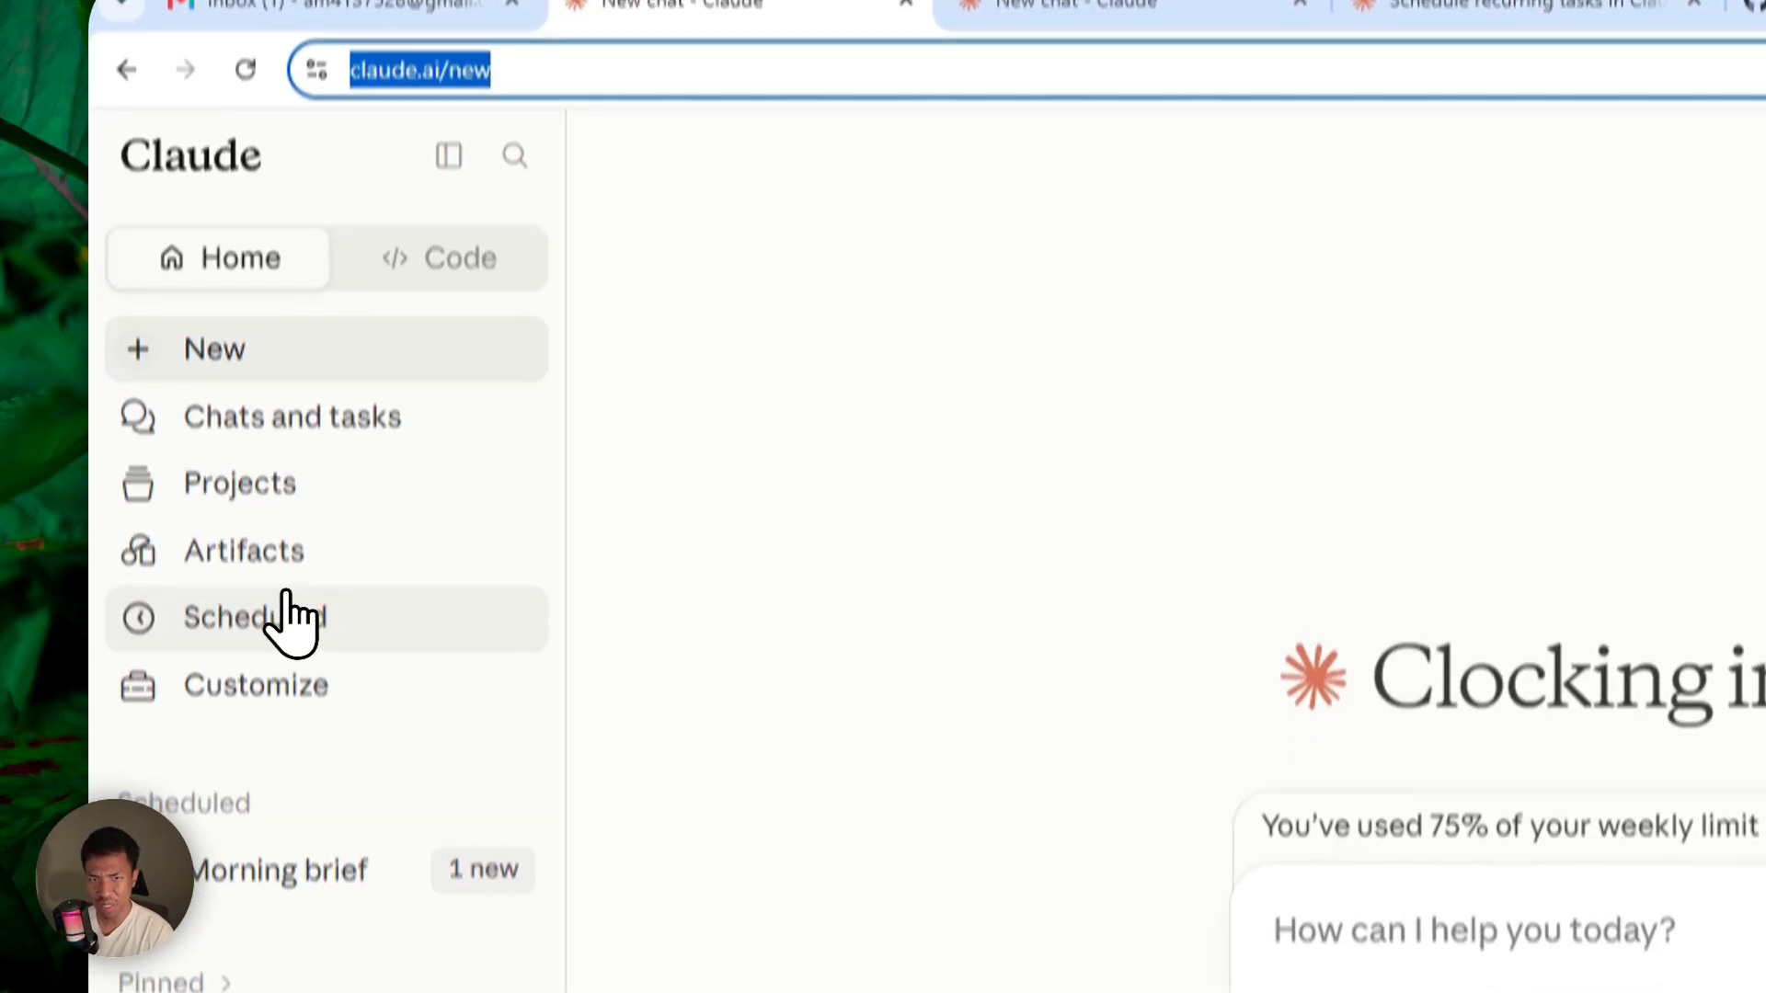
Start a new scheduled task from the Scheduled page using the Create with Claude option.
left_click(286, 598)
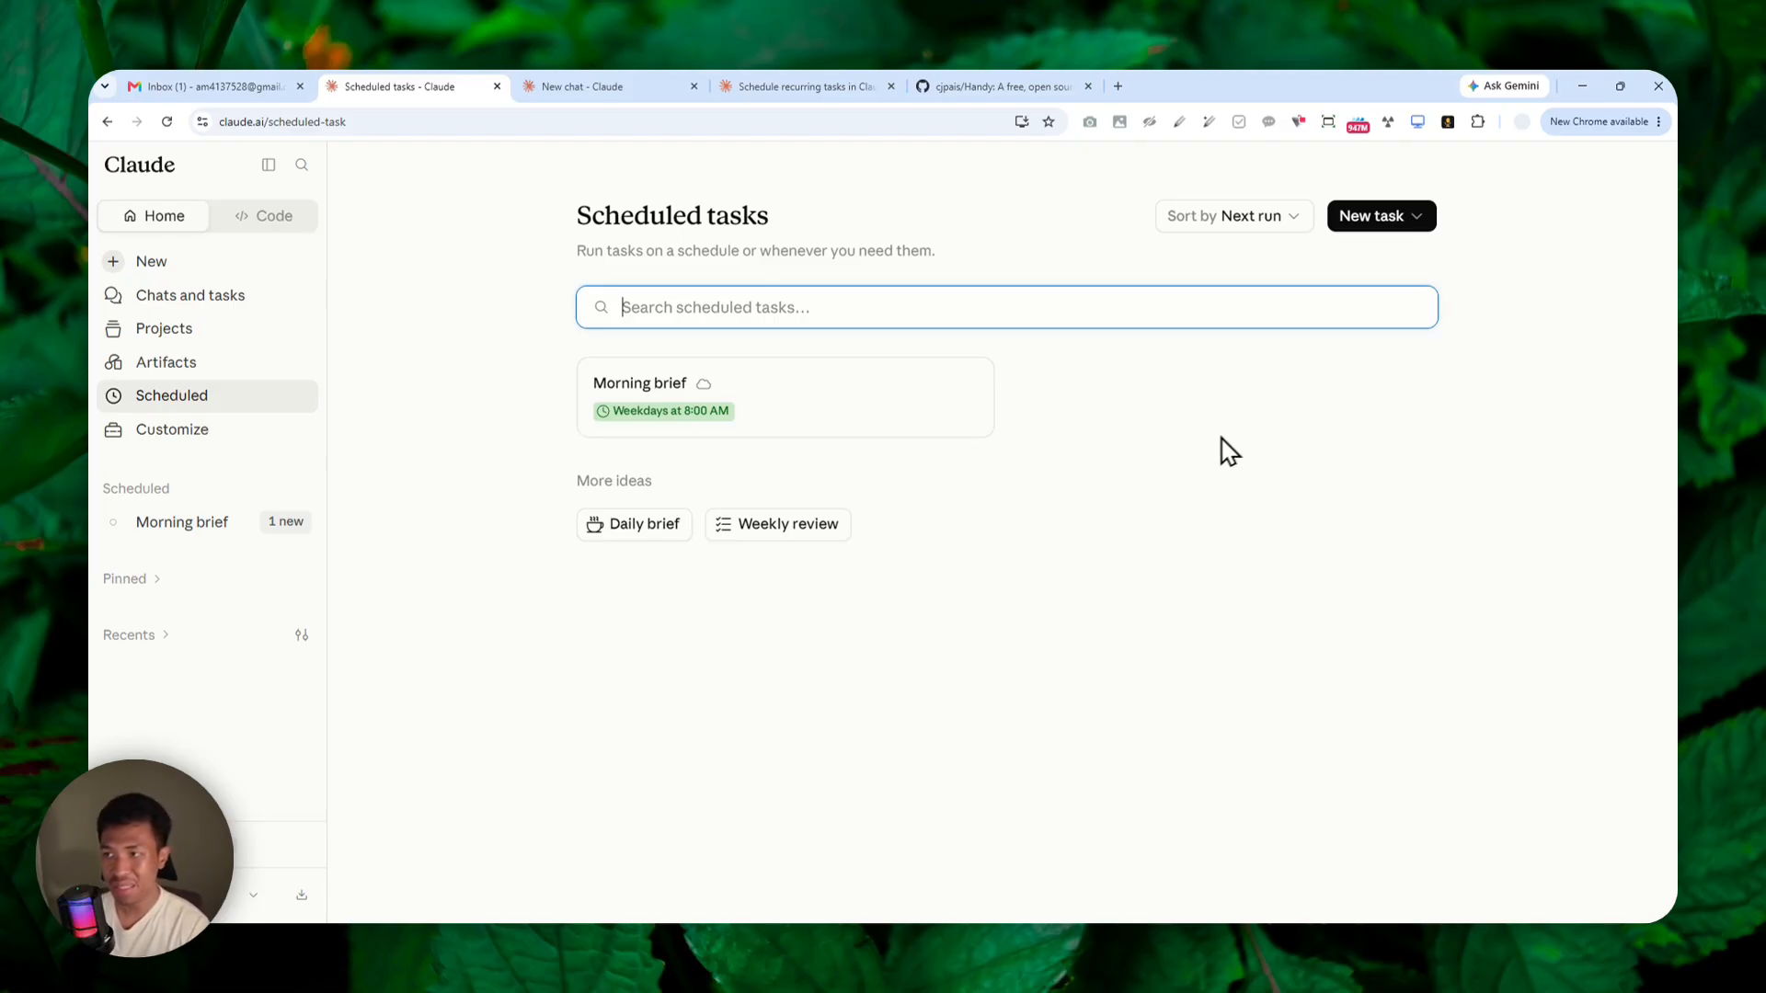
left_click(1411, 221)
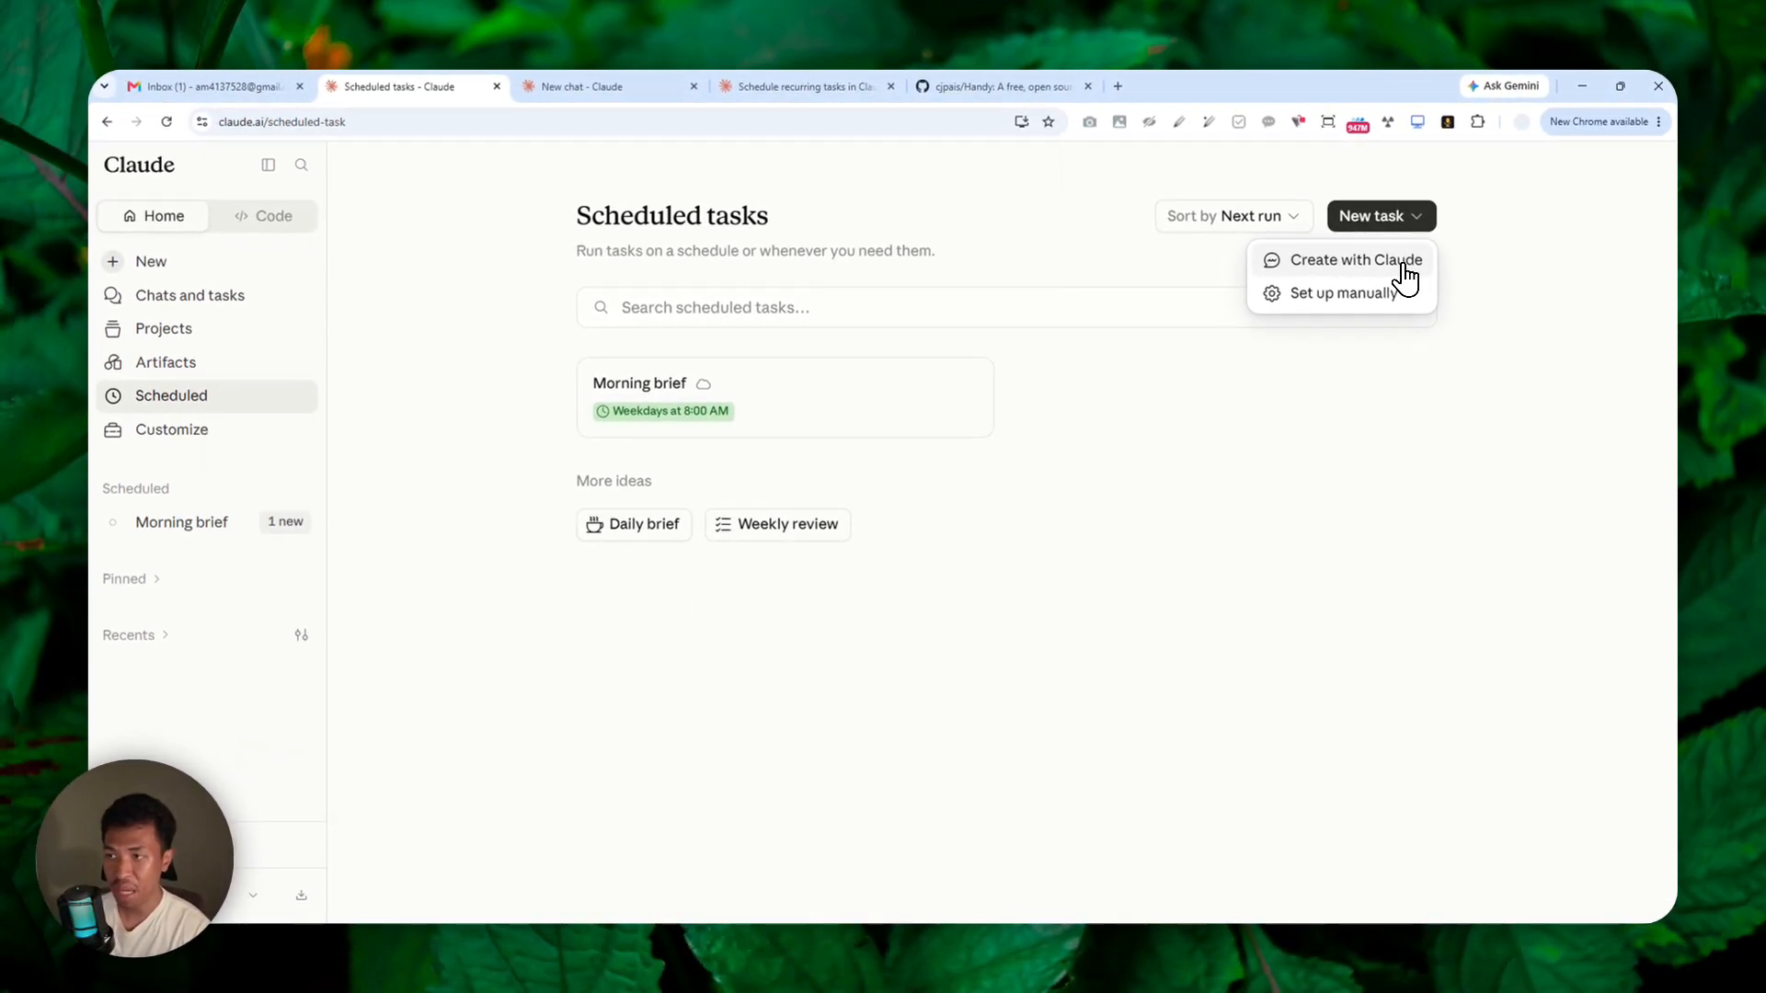
left_click(1319, 273)
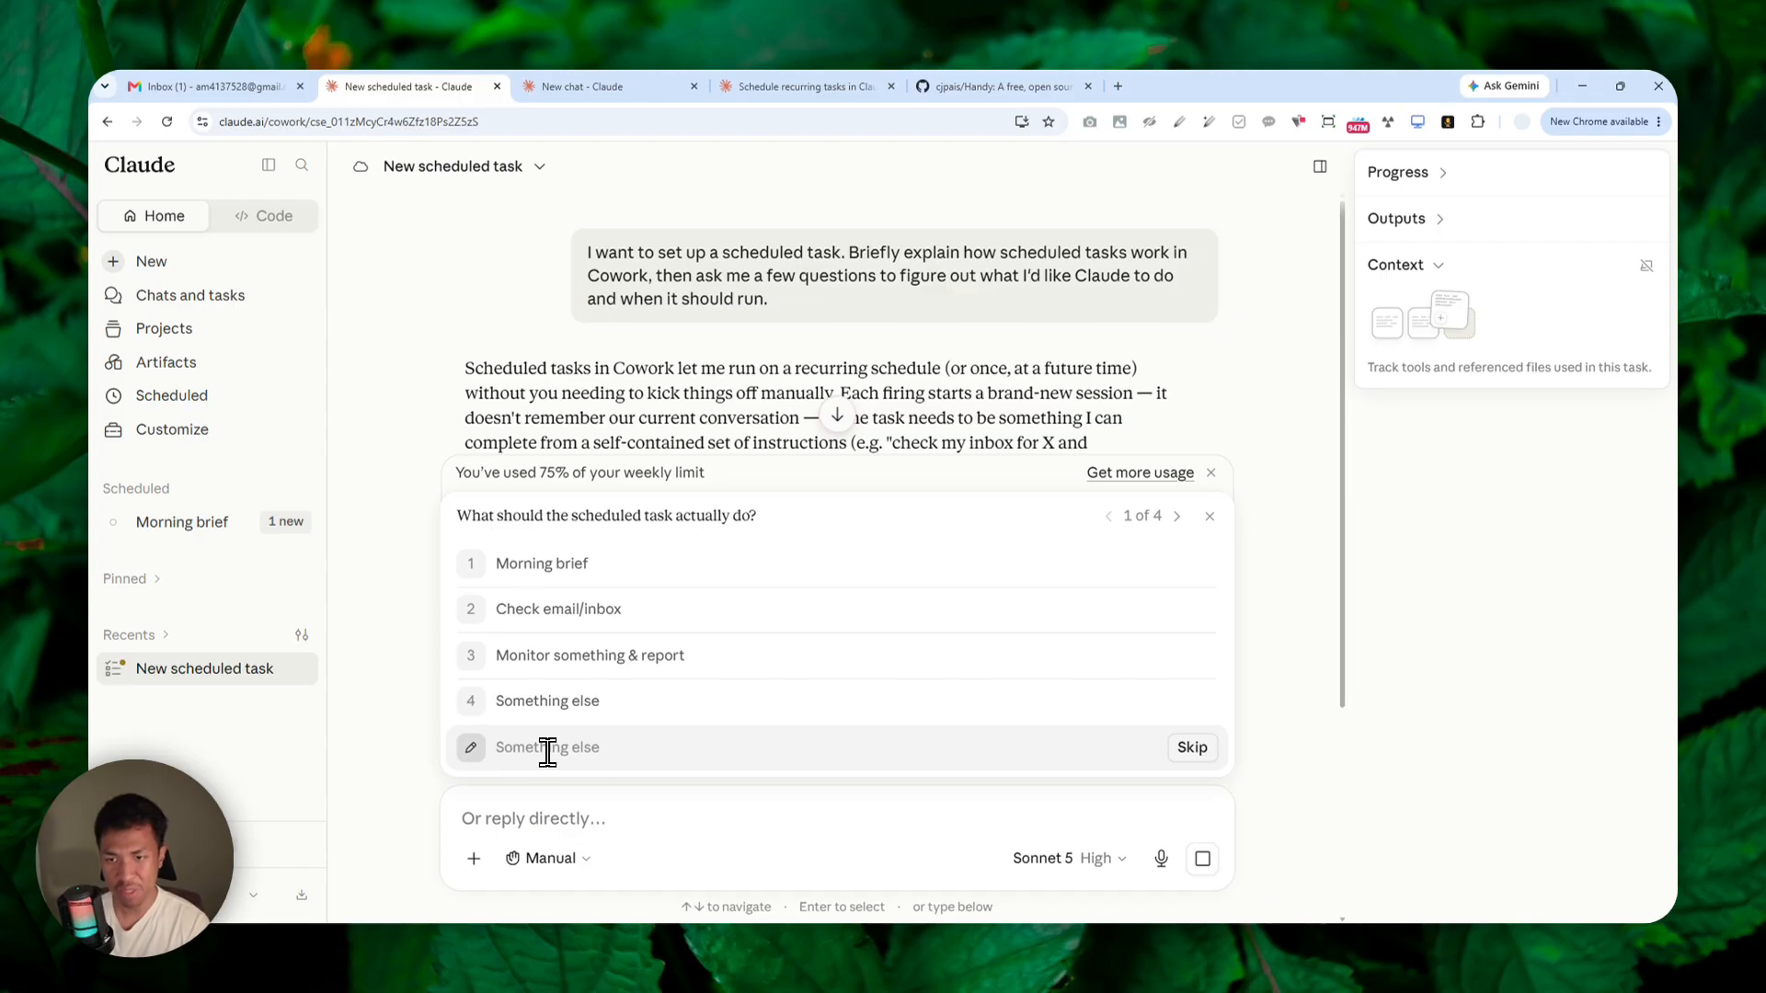
Answer the setup questions with Monitor something & report, Daily, Early morning (6-7am) and Email, and submit the answers.
scroll(470, 522, "down", 1)
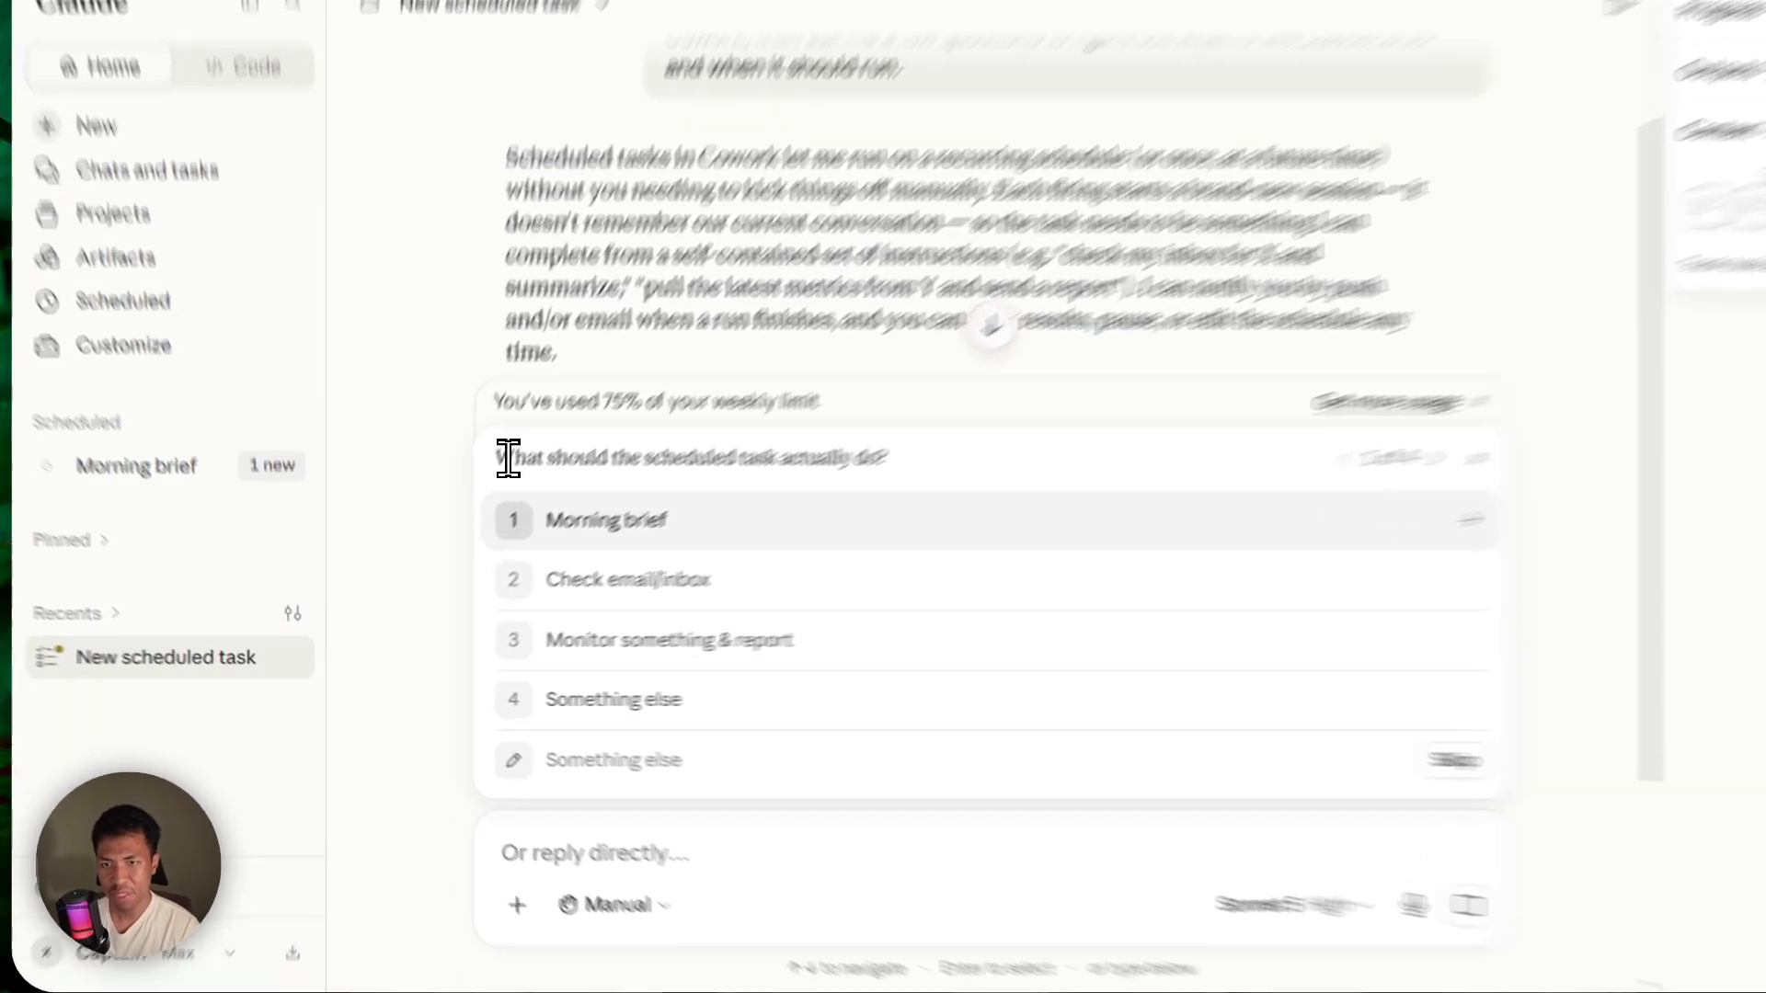
left_click_drag(509, 457, 889, 457)
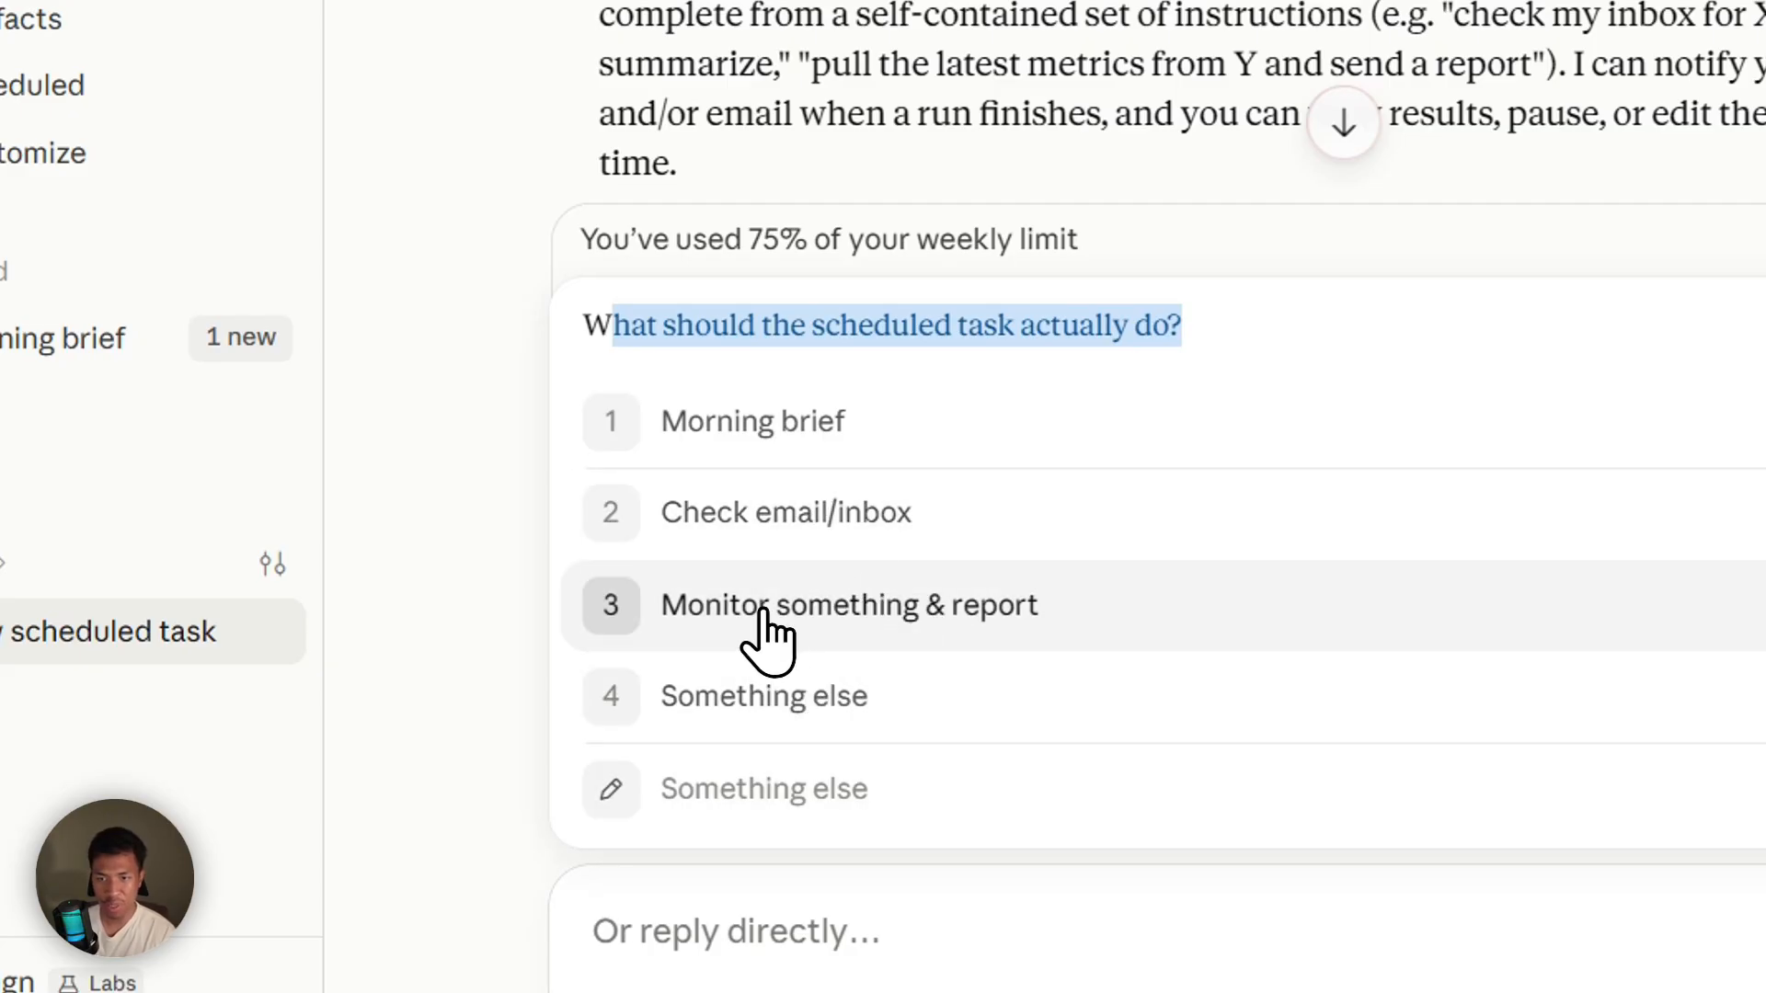
left_click(766, 632)
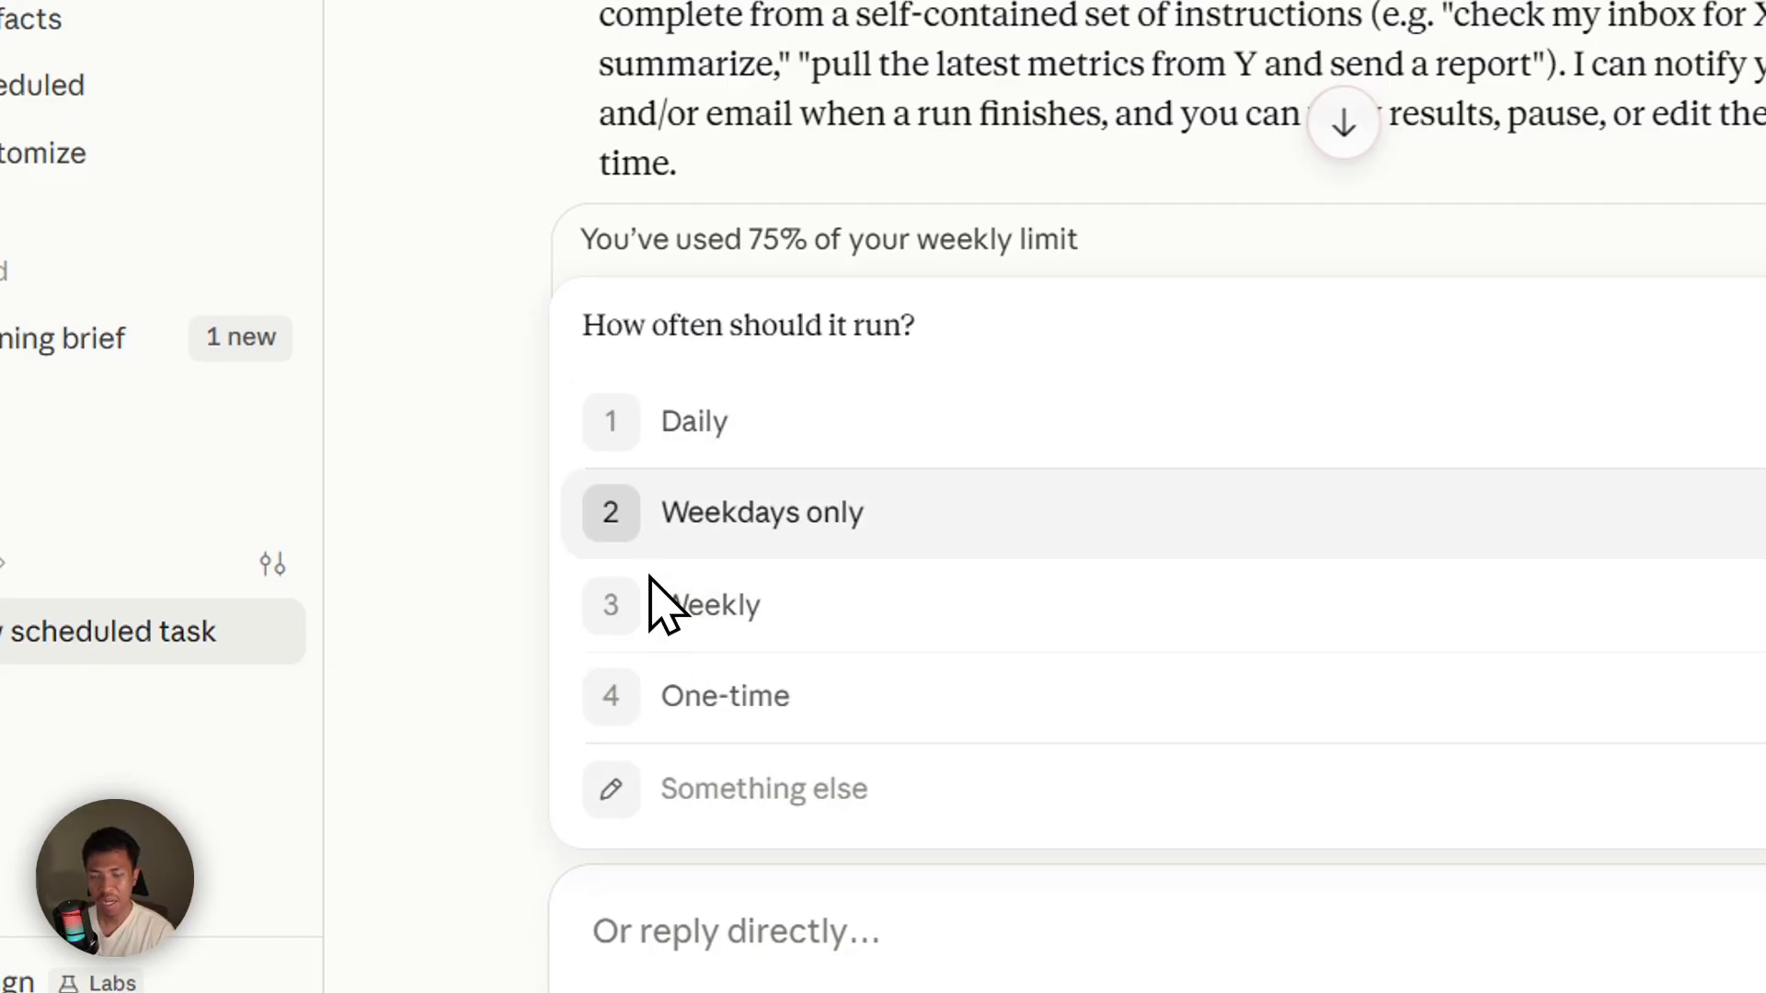
left_click(702, 423)
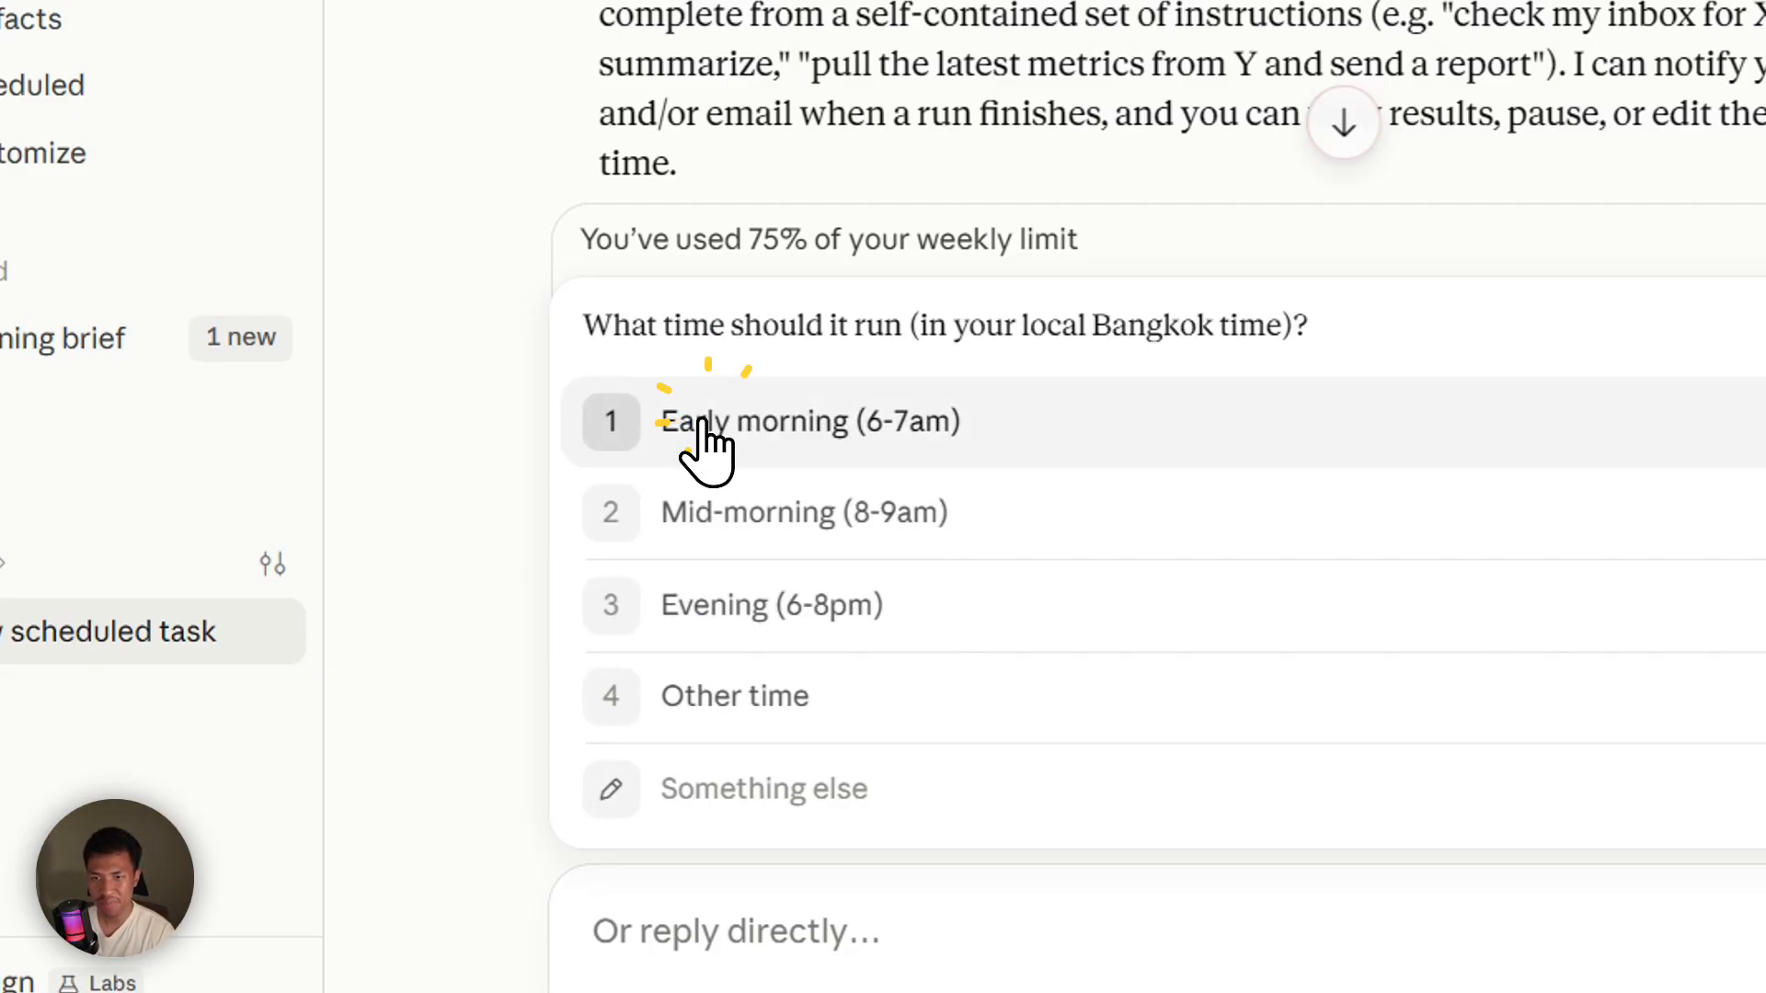
left_click(731, 423)
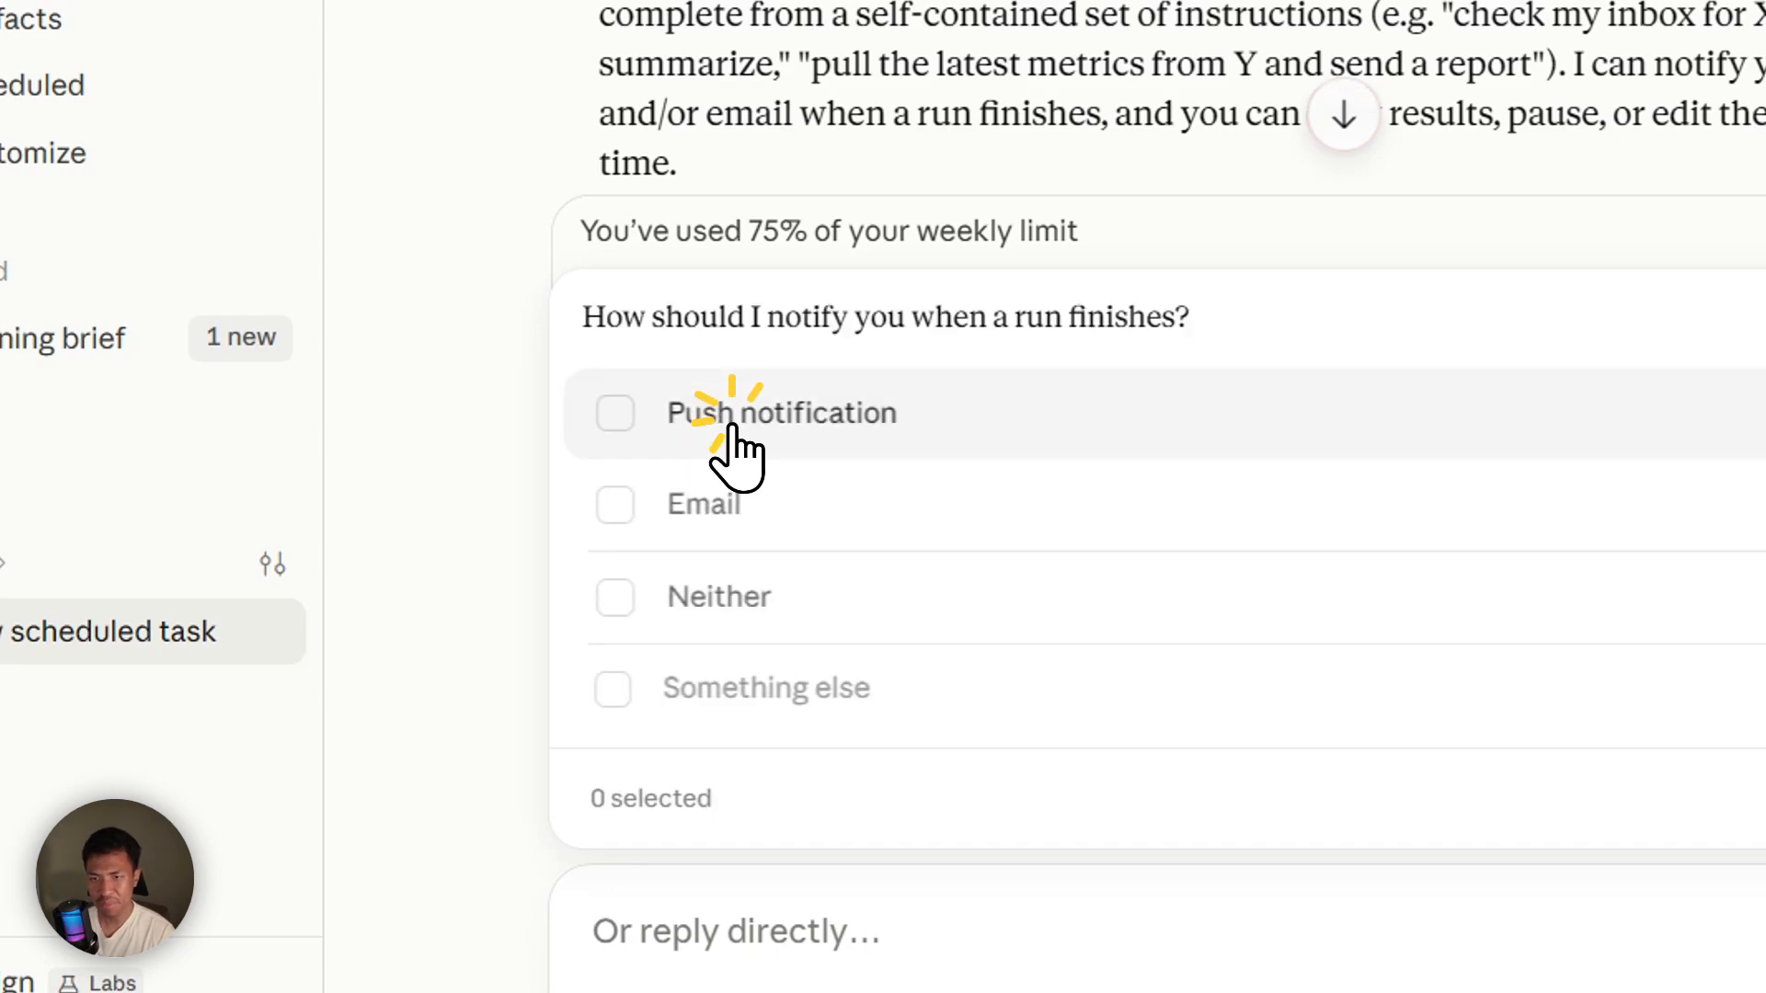
left_click_drag(581, 317, 1062, 317)
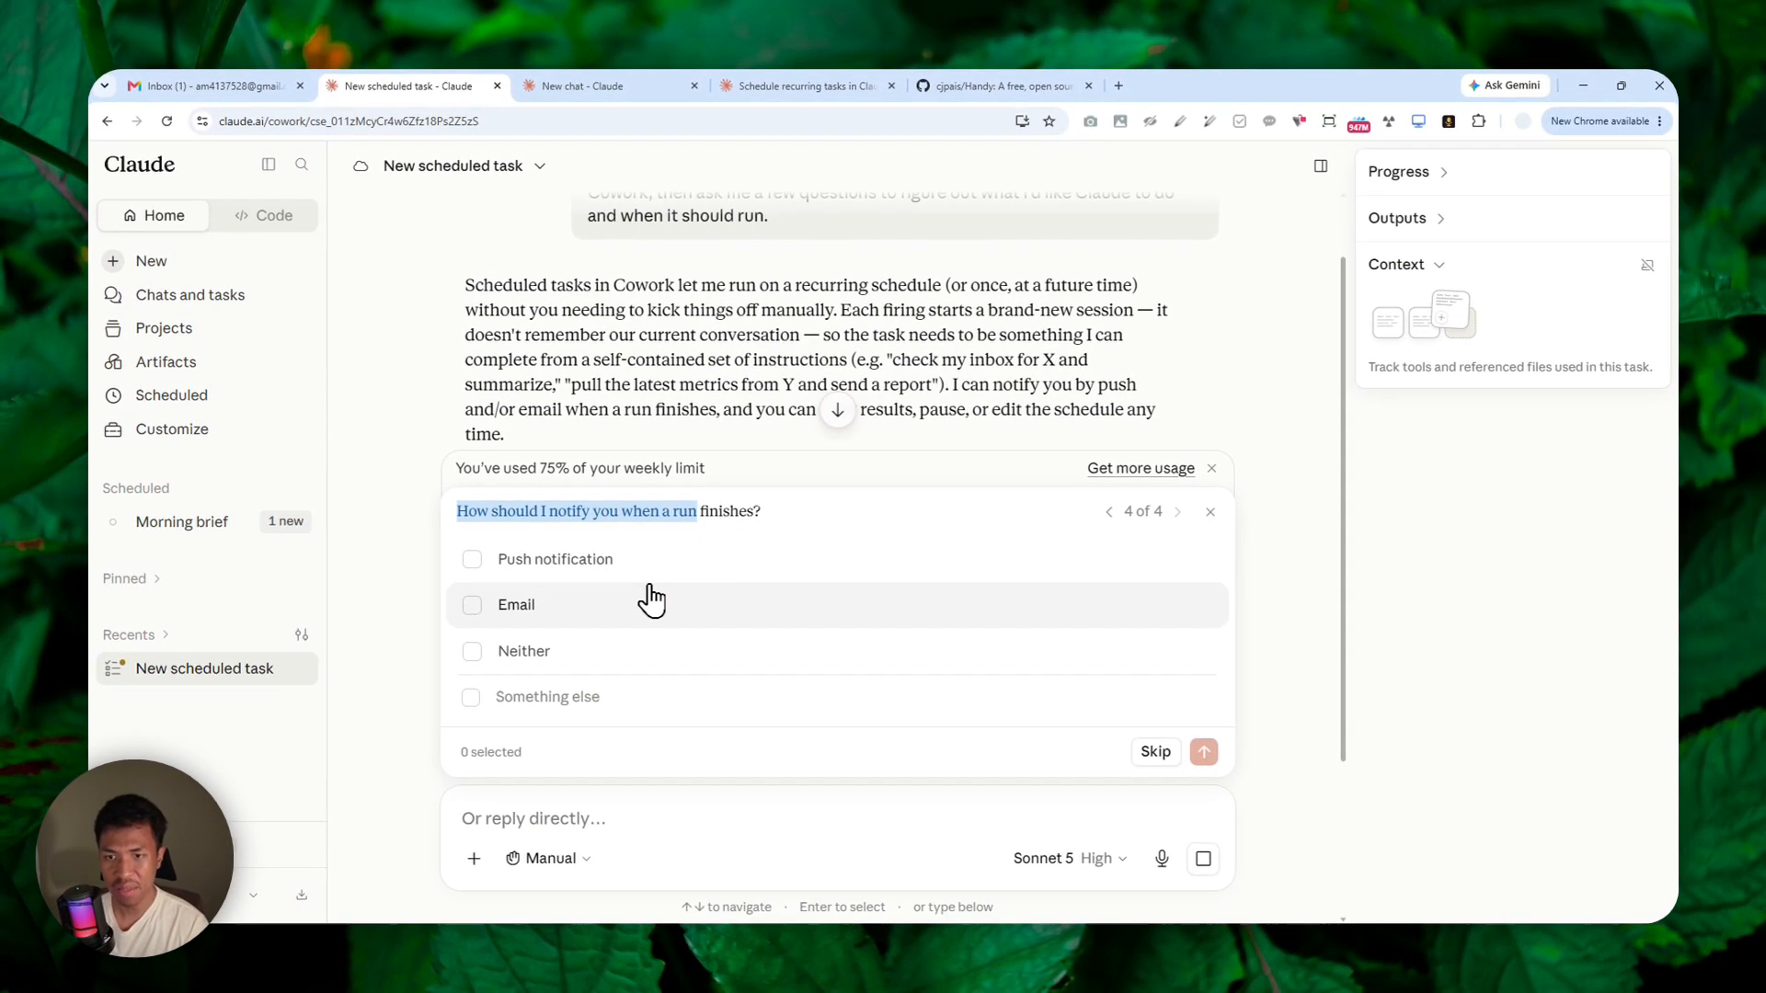
left_click(559, 608)
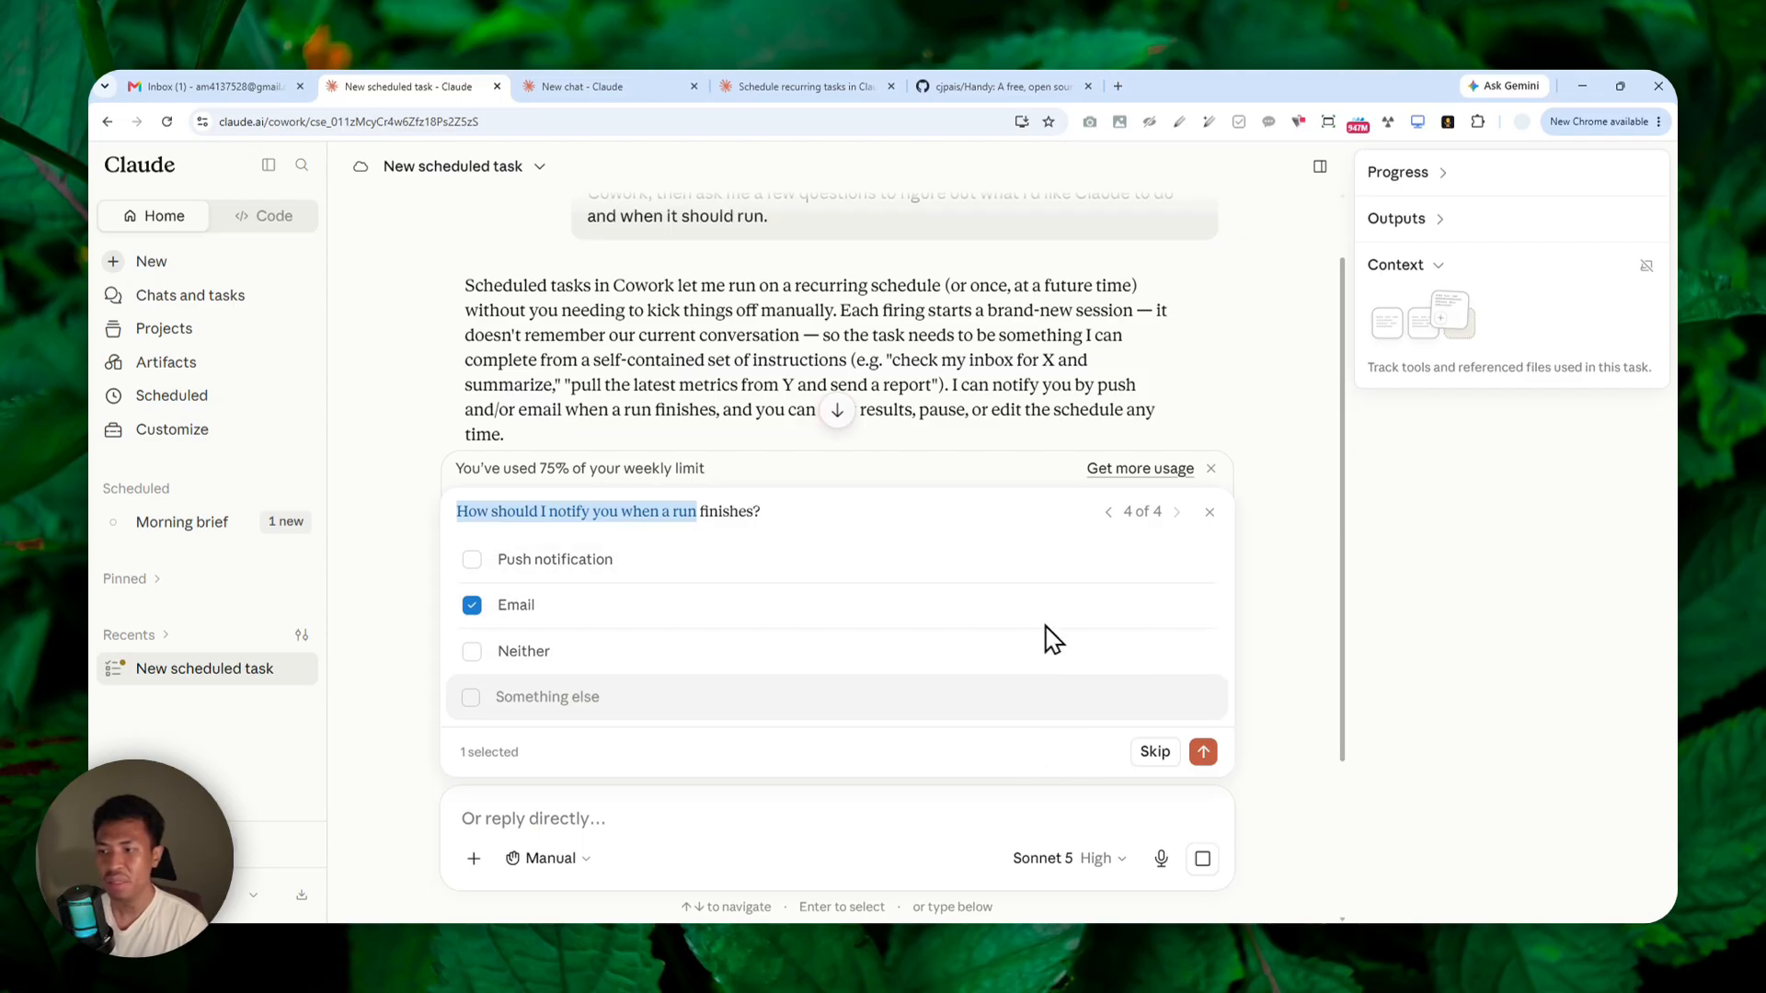
left_click(1201, 751)
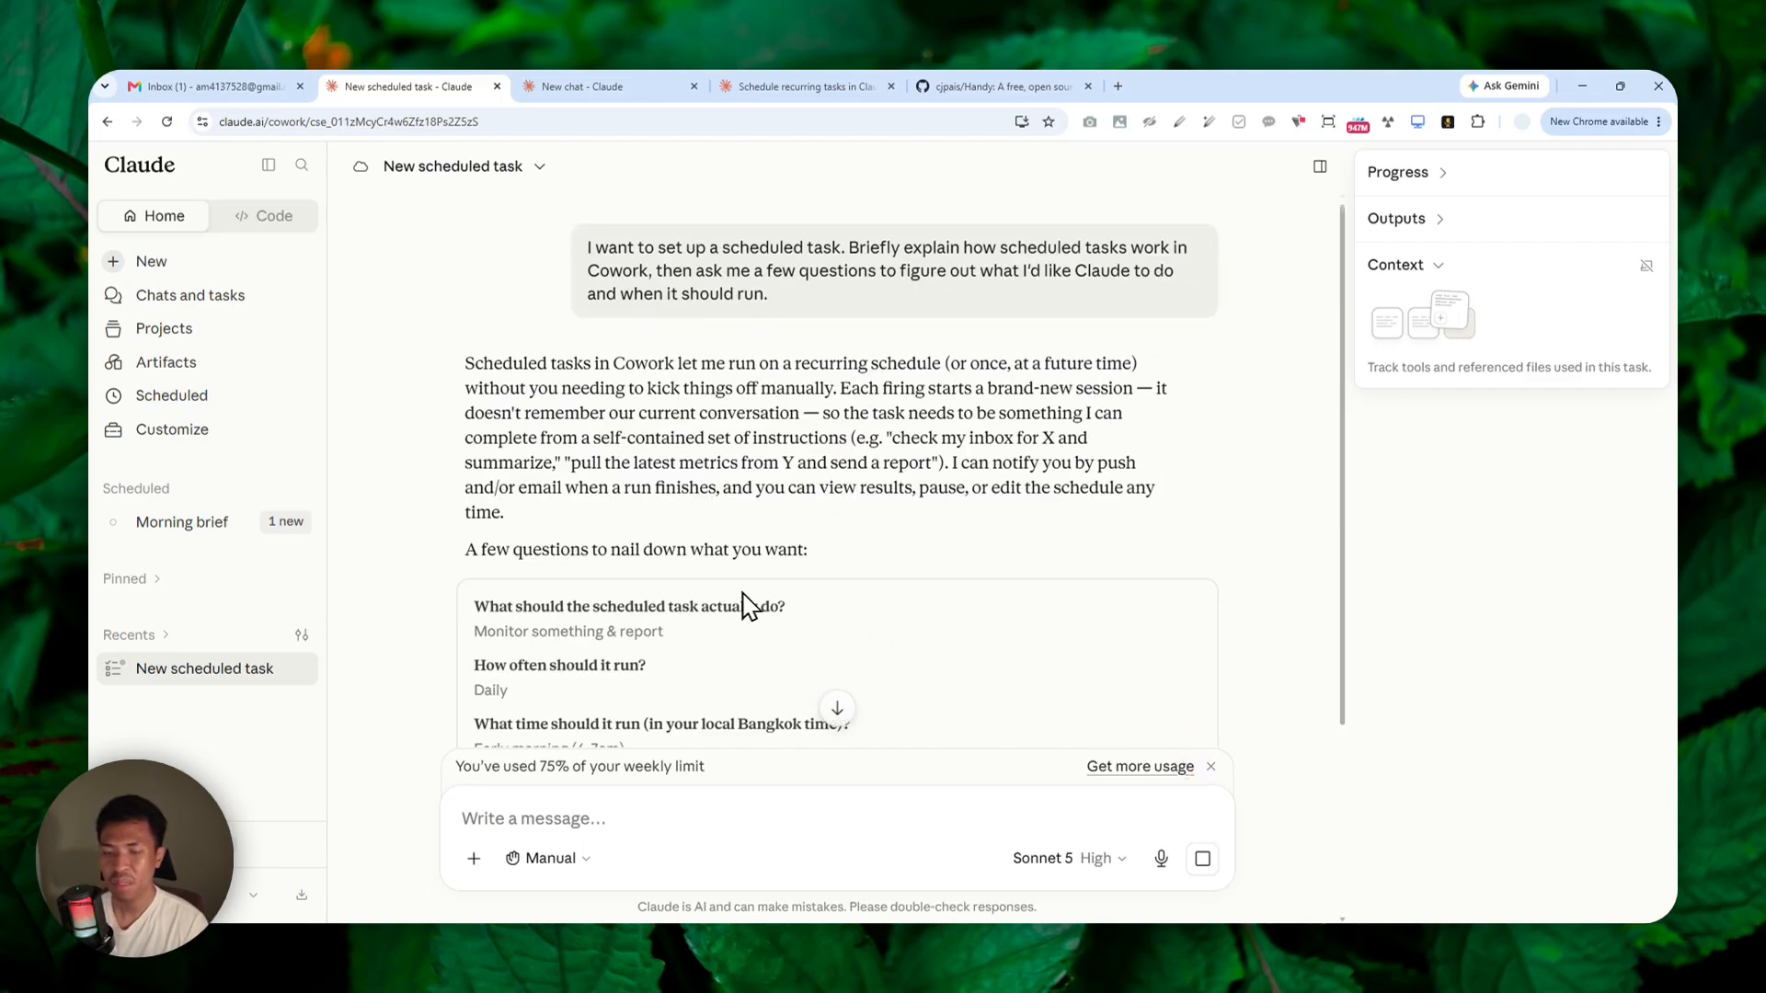
Read Claude's follow-up question and draft the reply "I want you to monitor the latest update of this app/repo:" without sending it.
scroll(699, 529, "down", 3)
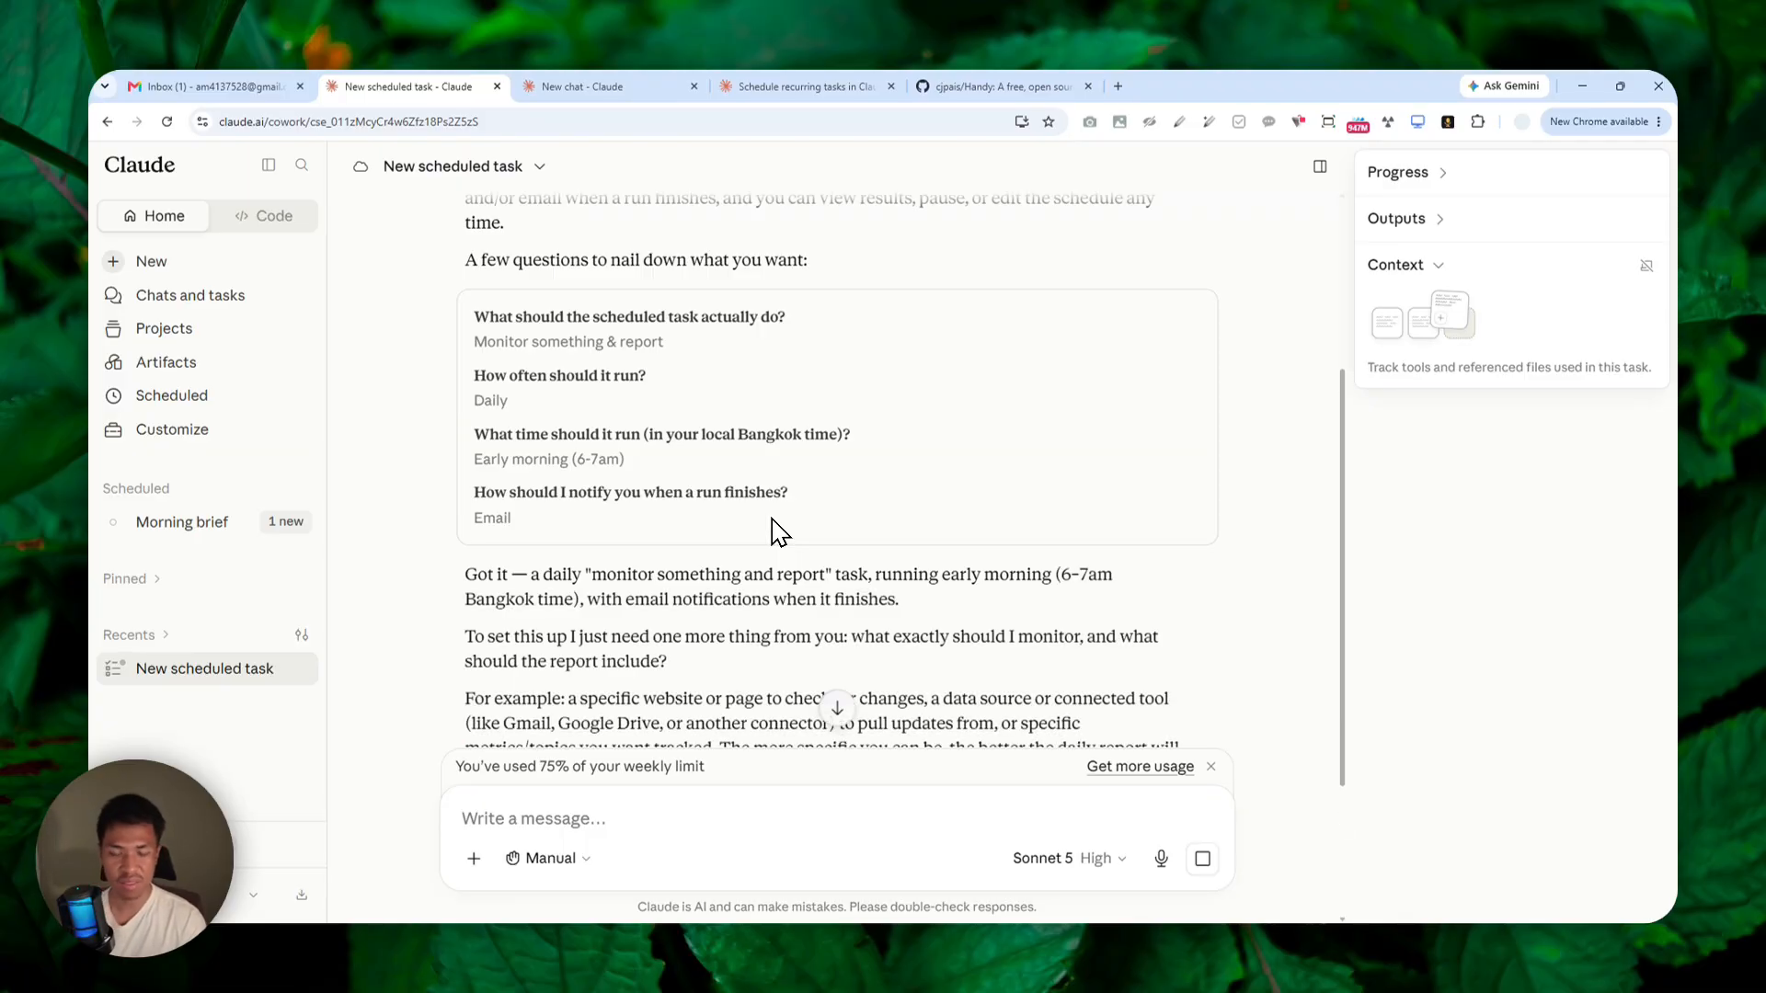
scroll(781, 591, "down", 3)
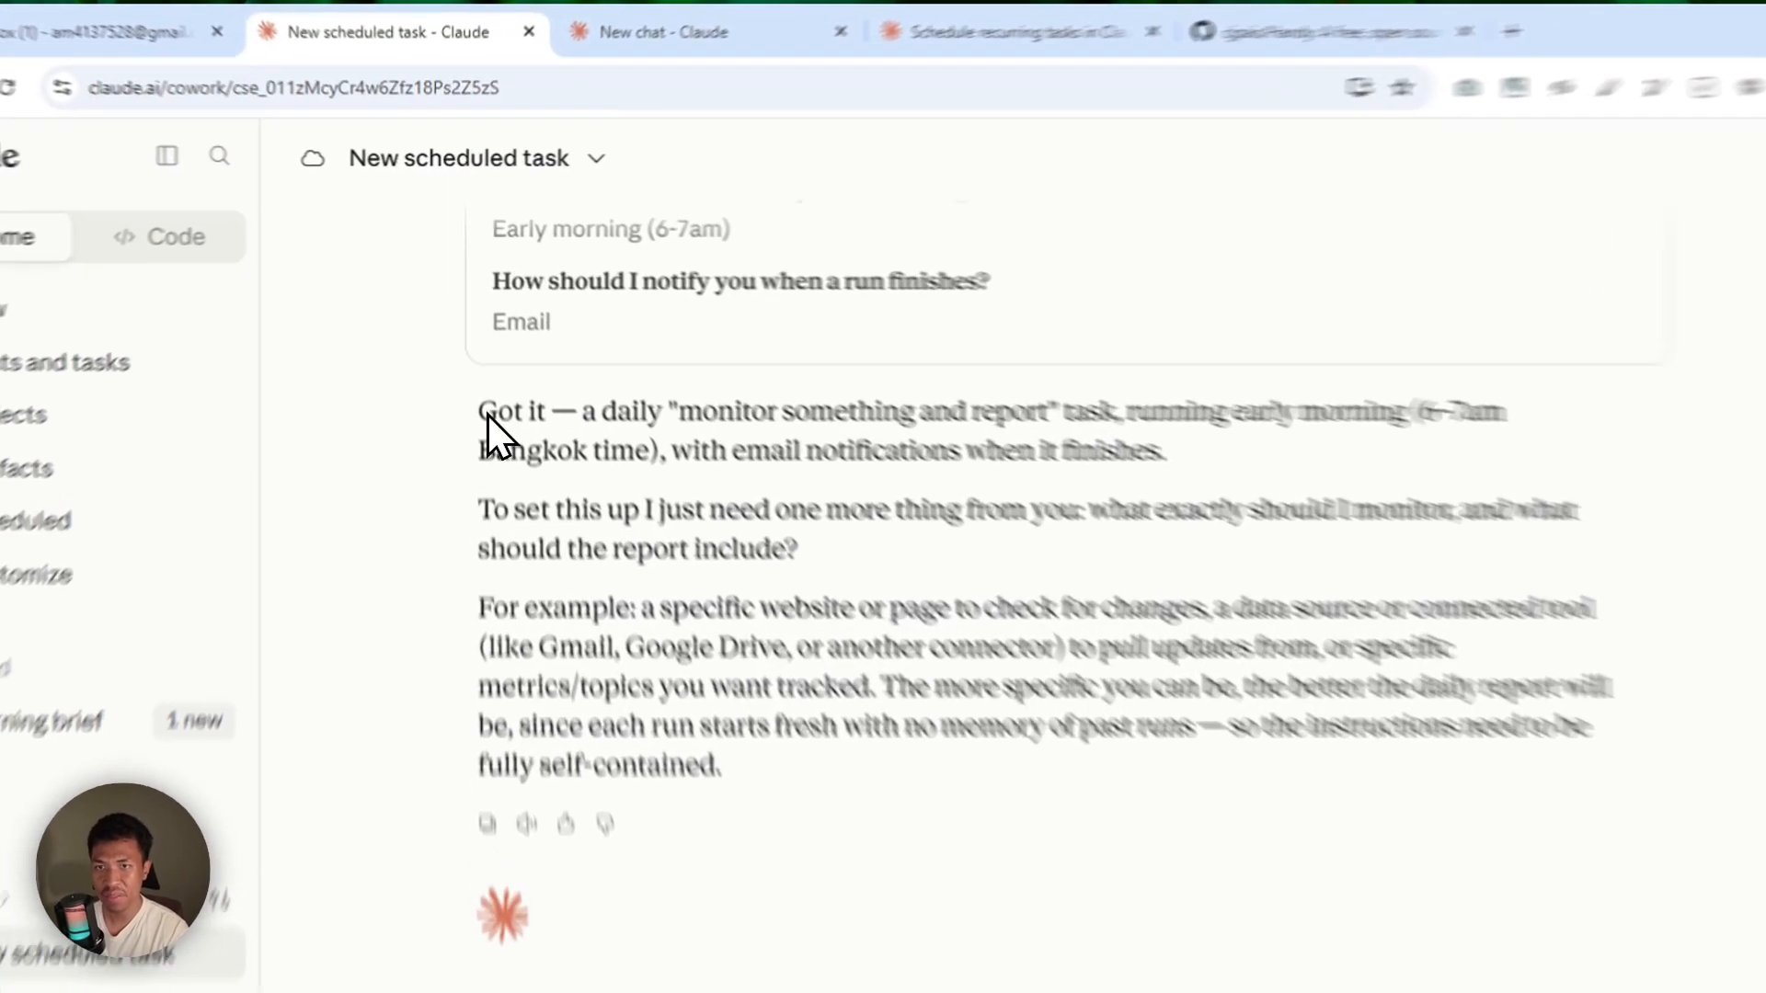
left_click_drag(468, 332, 827, 349)
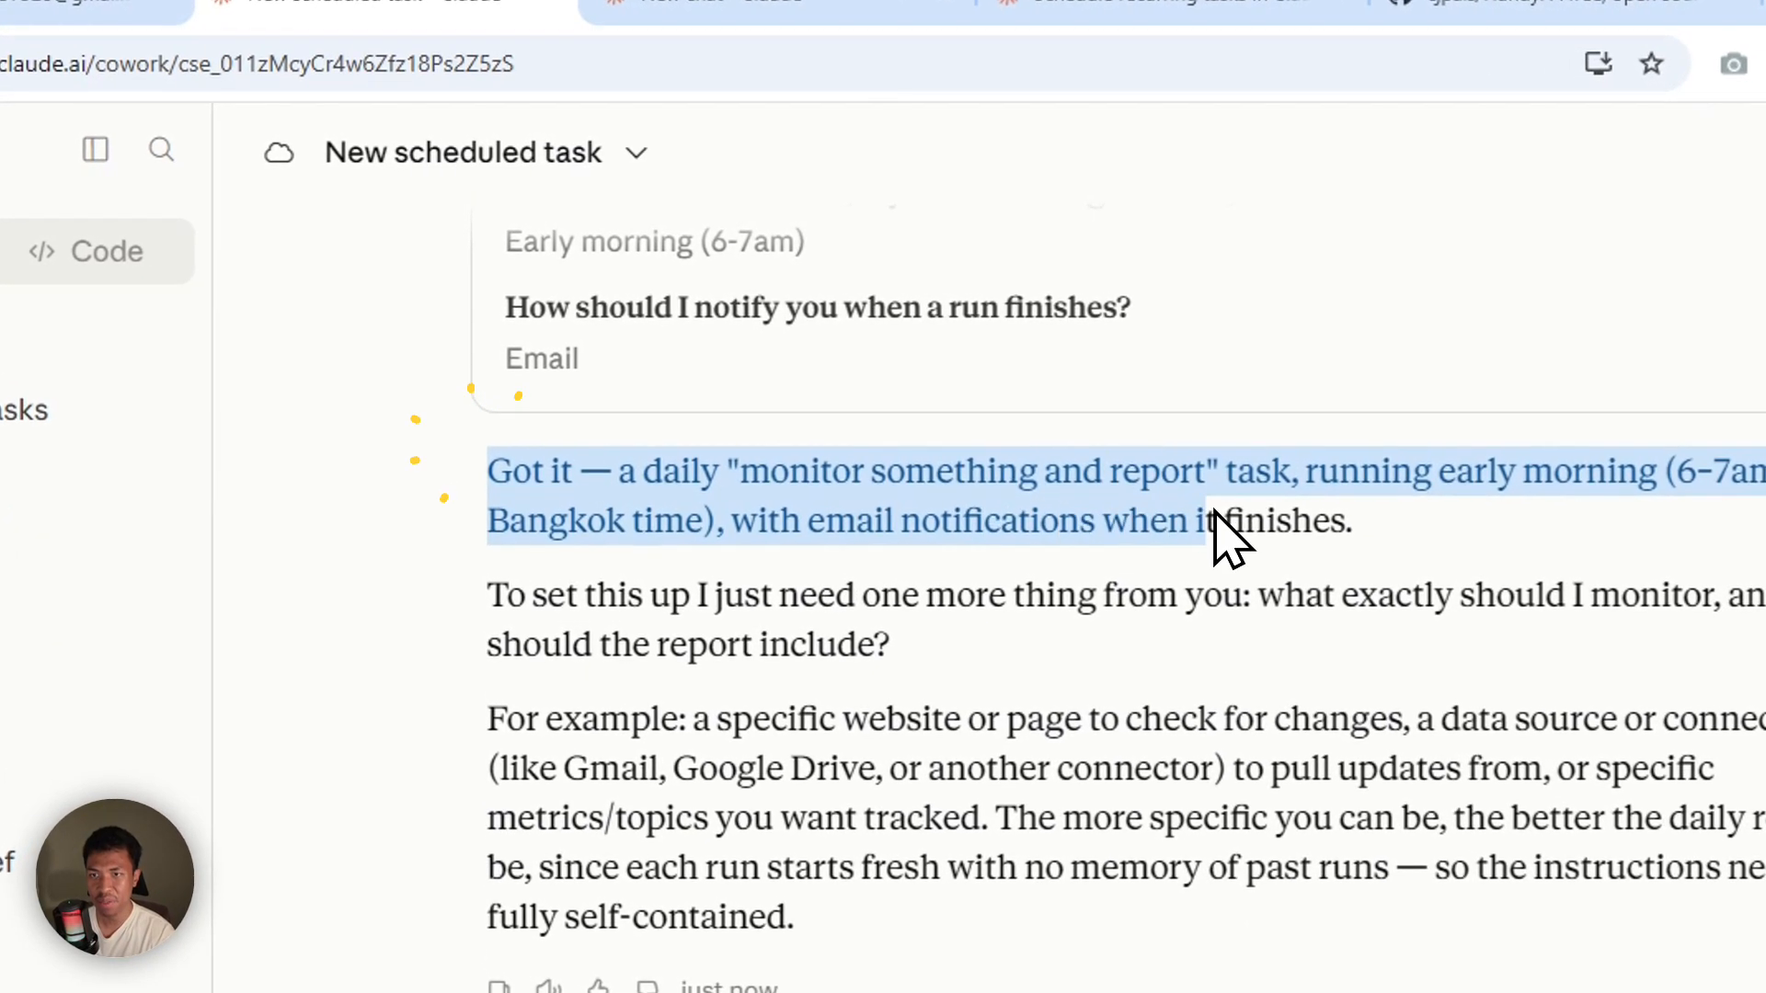
left_click_drag(1216, 516, 1363, 512)
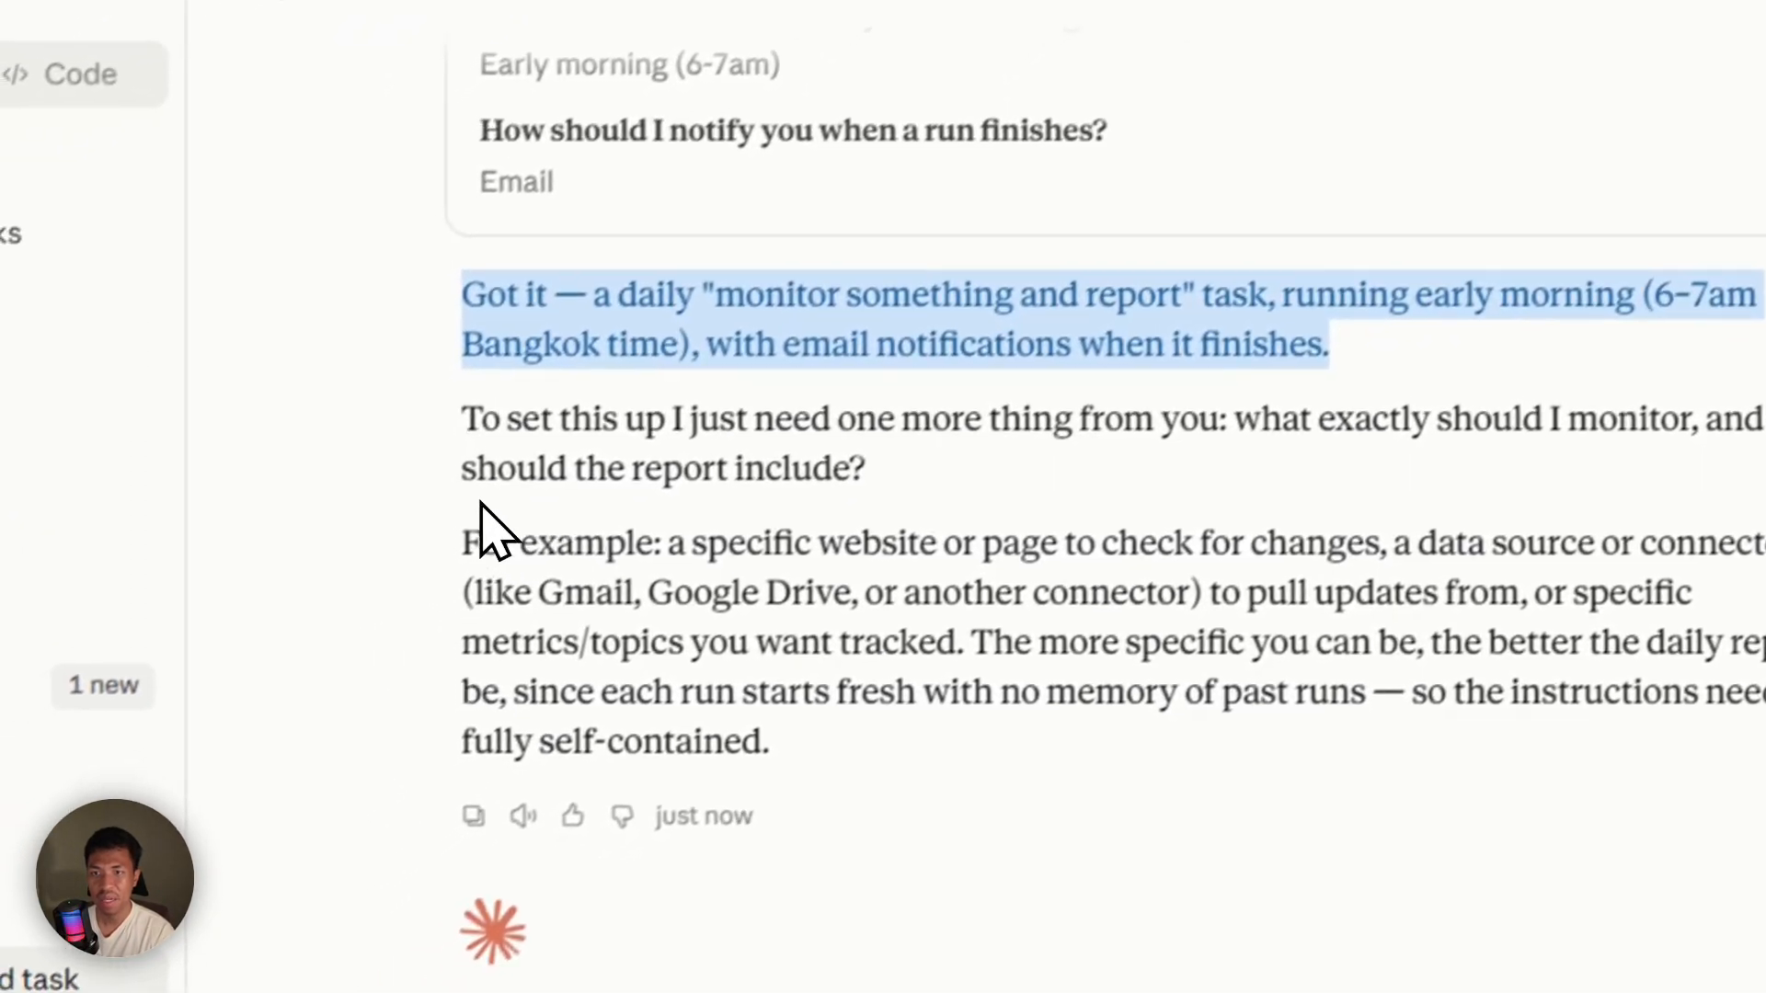
left_click_drag(343, 504, 1235, 800)
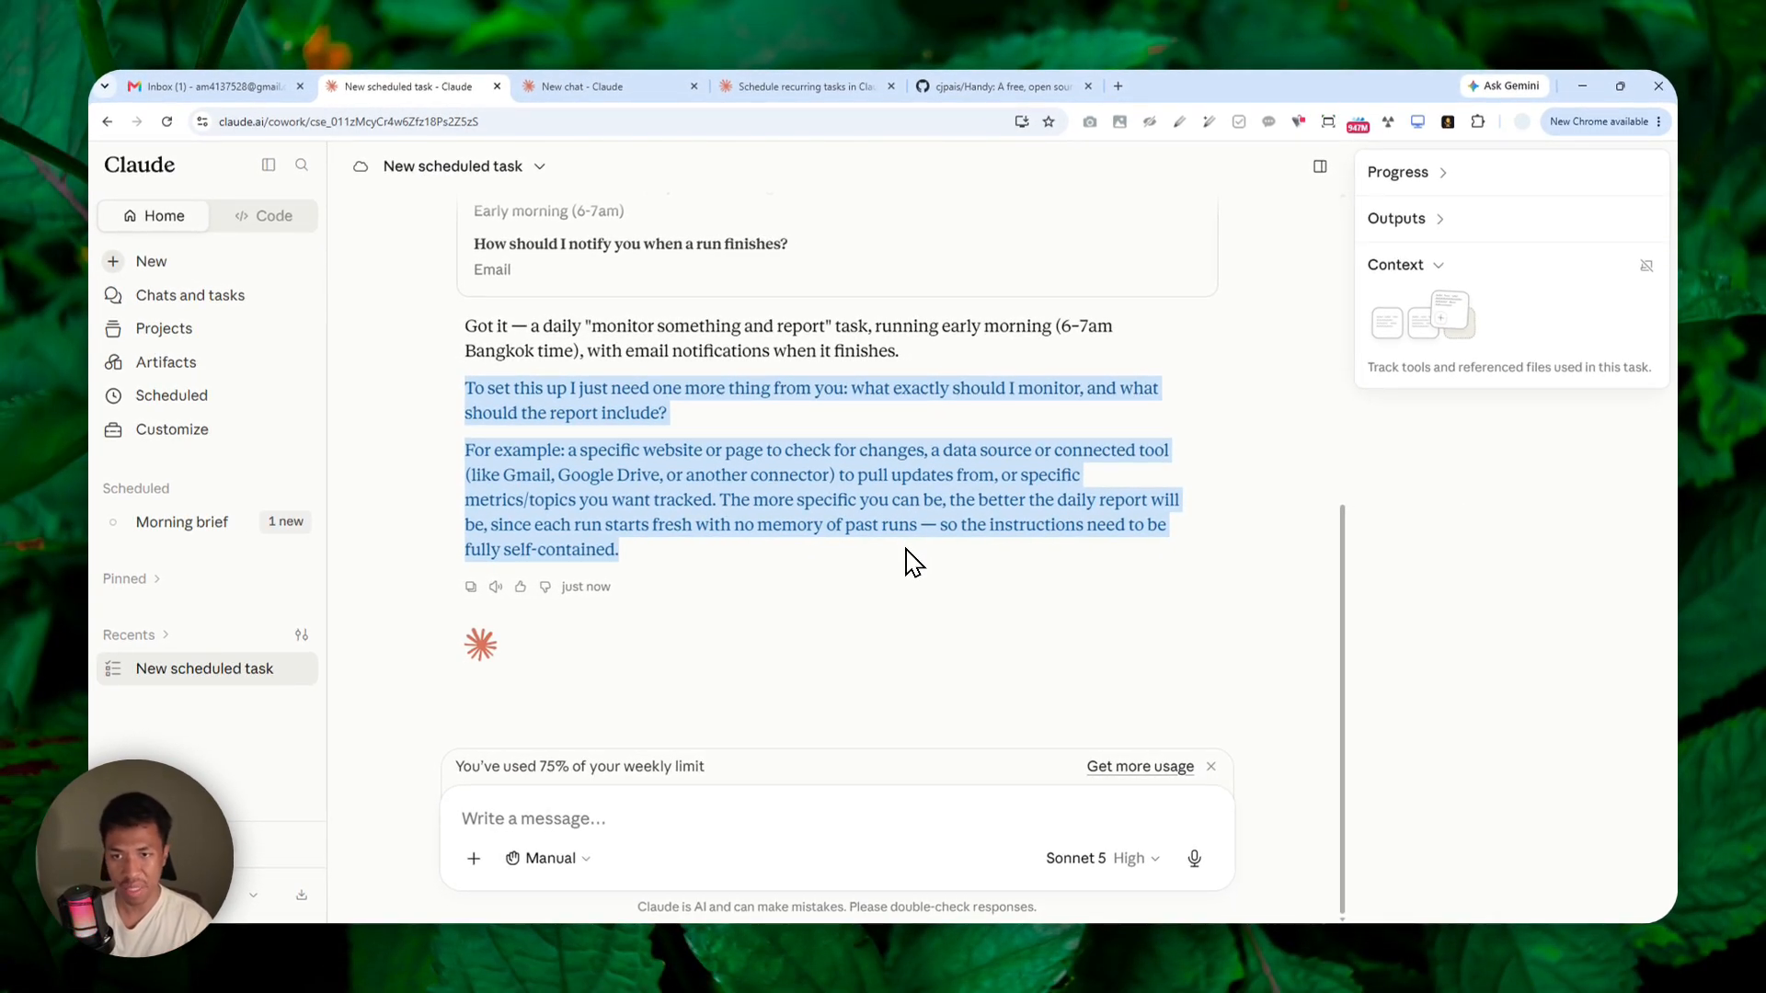
left_click(581, 817)
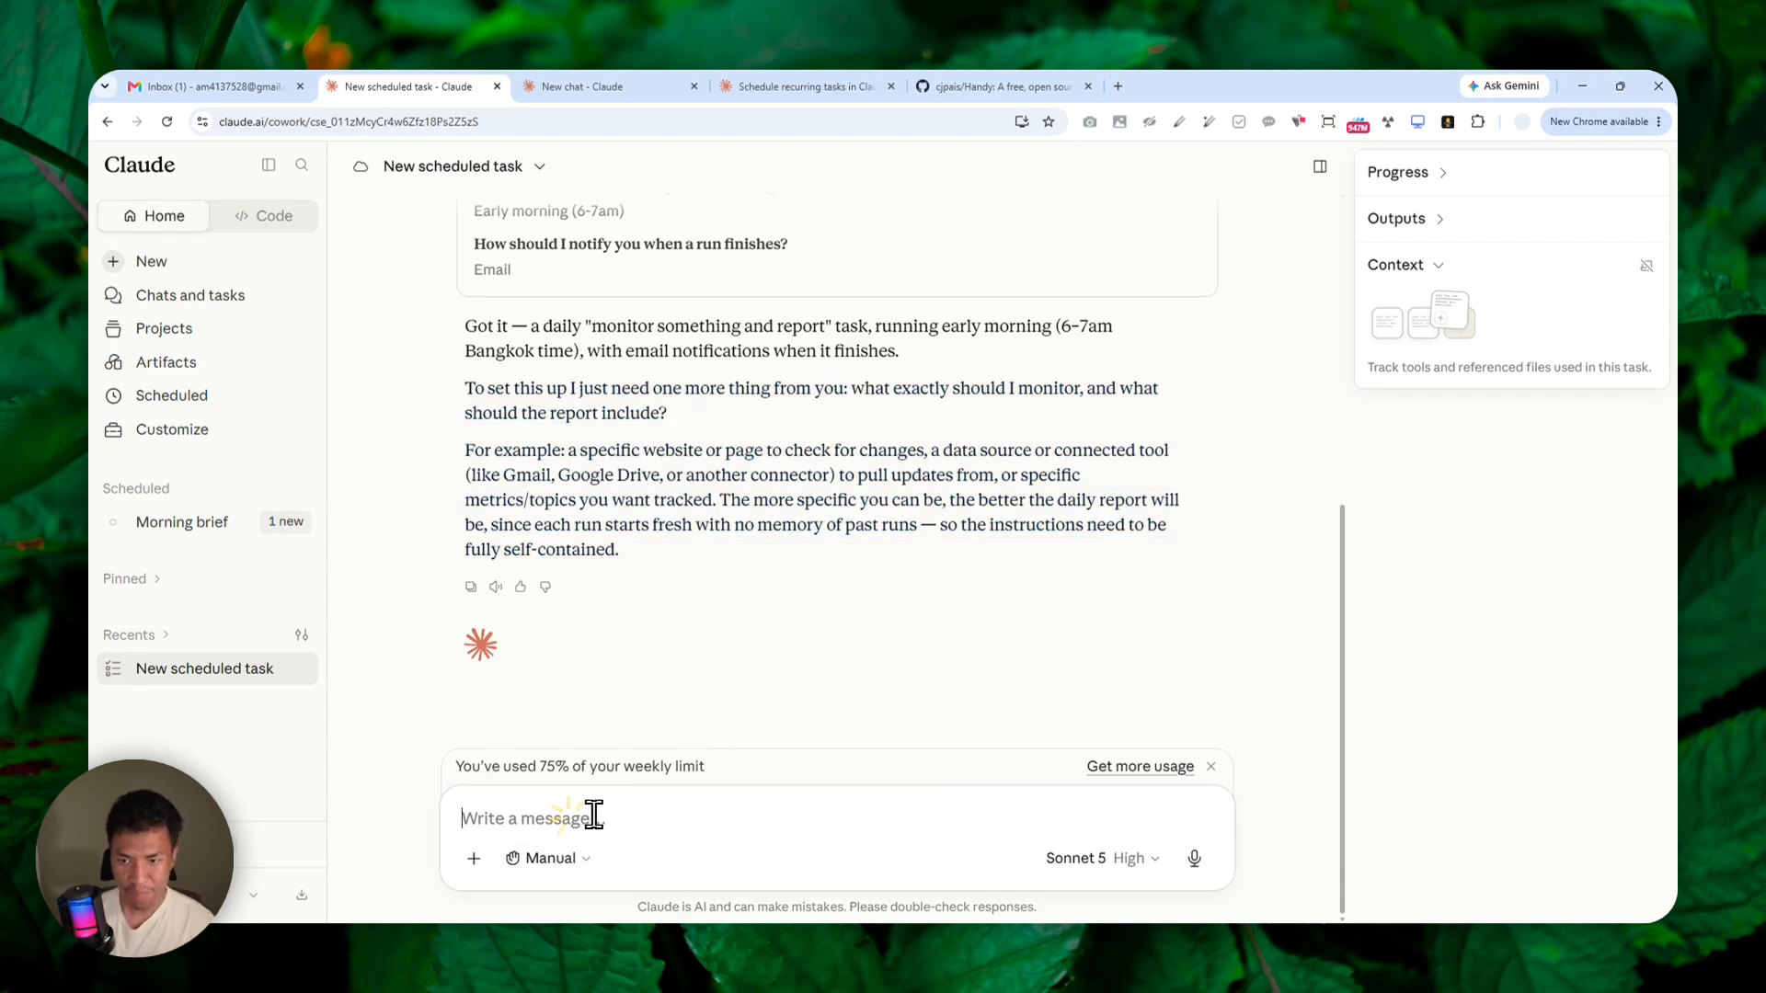
type("I want you")
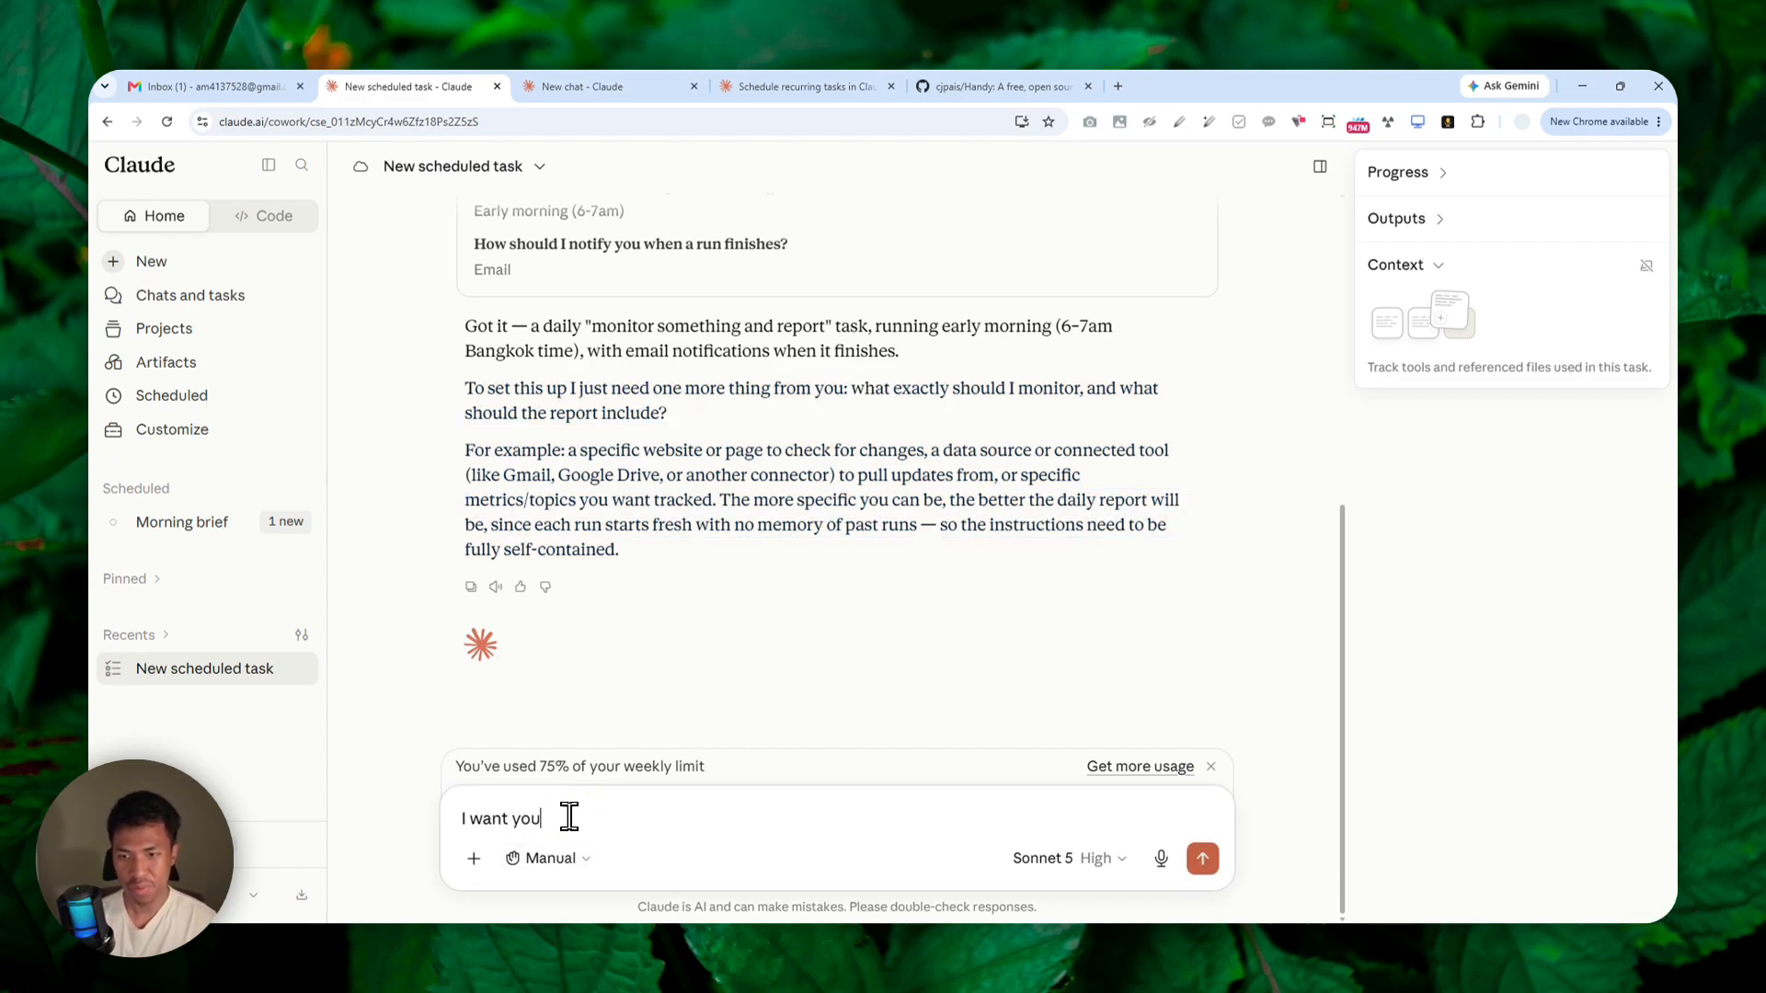
type(" to monito")
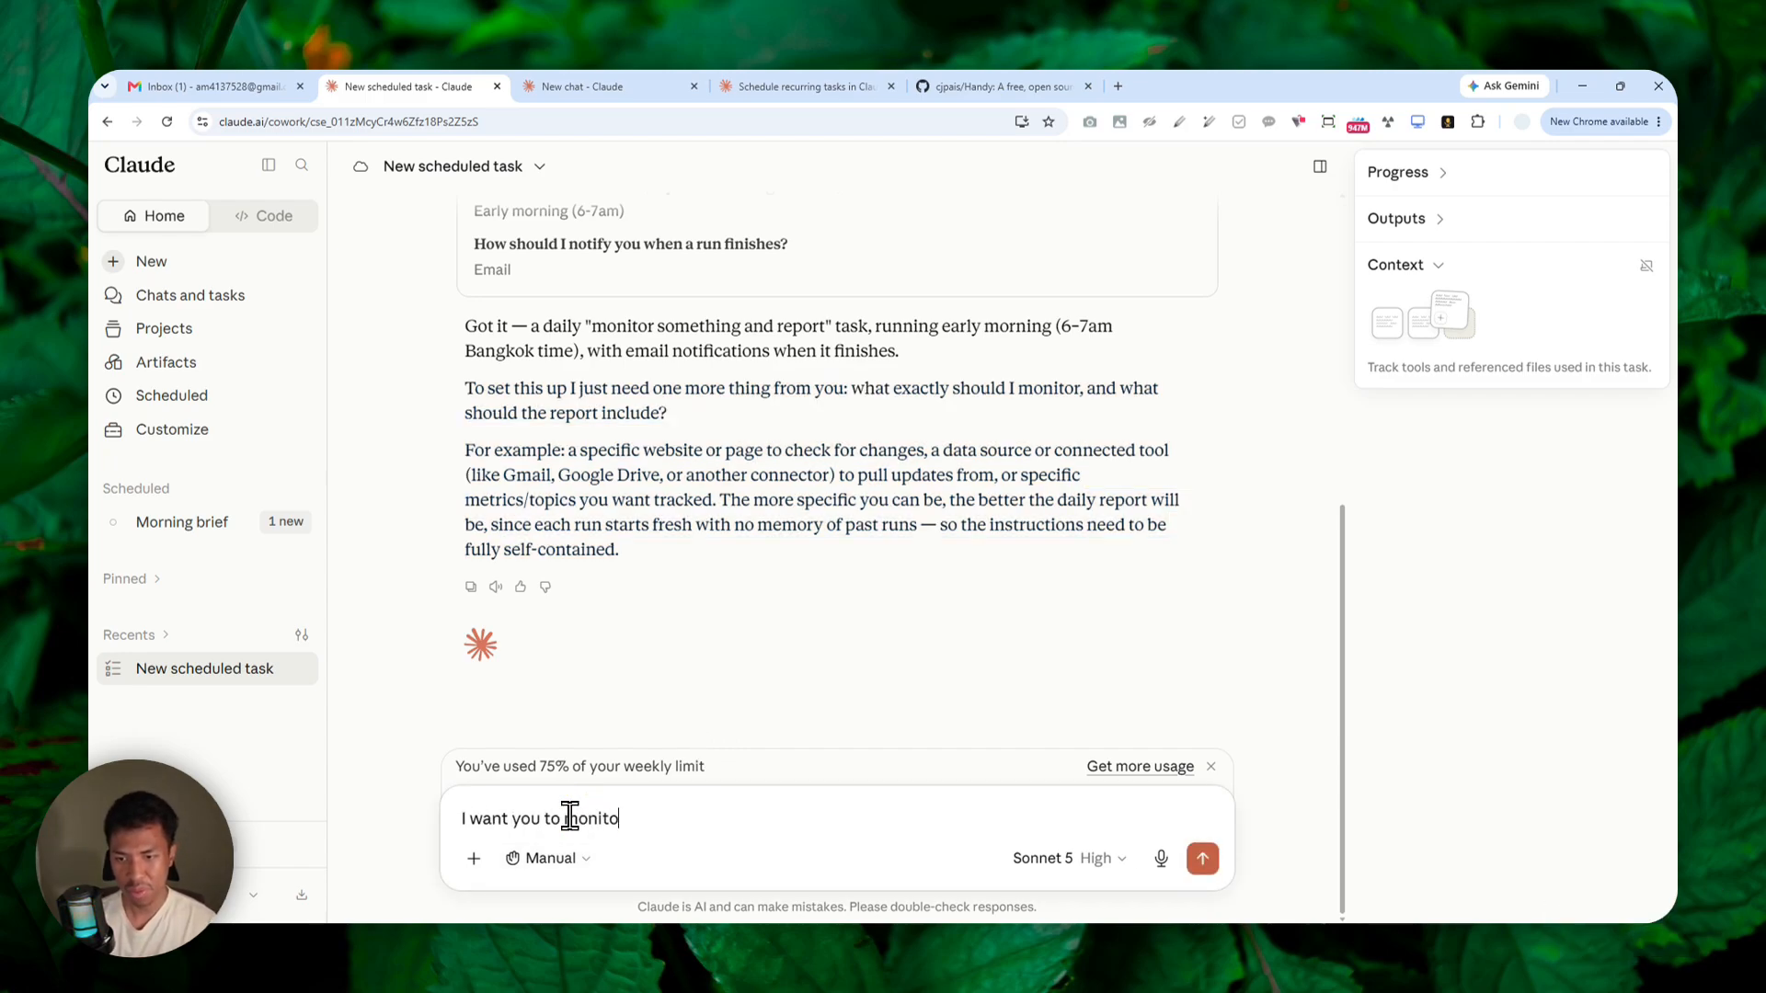
type("r the latest update of this app/")
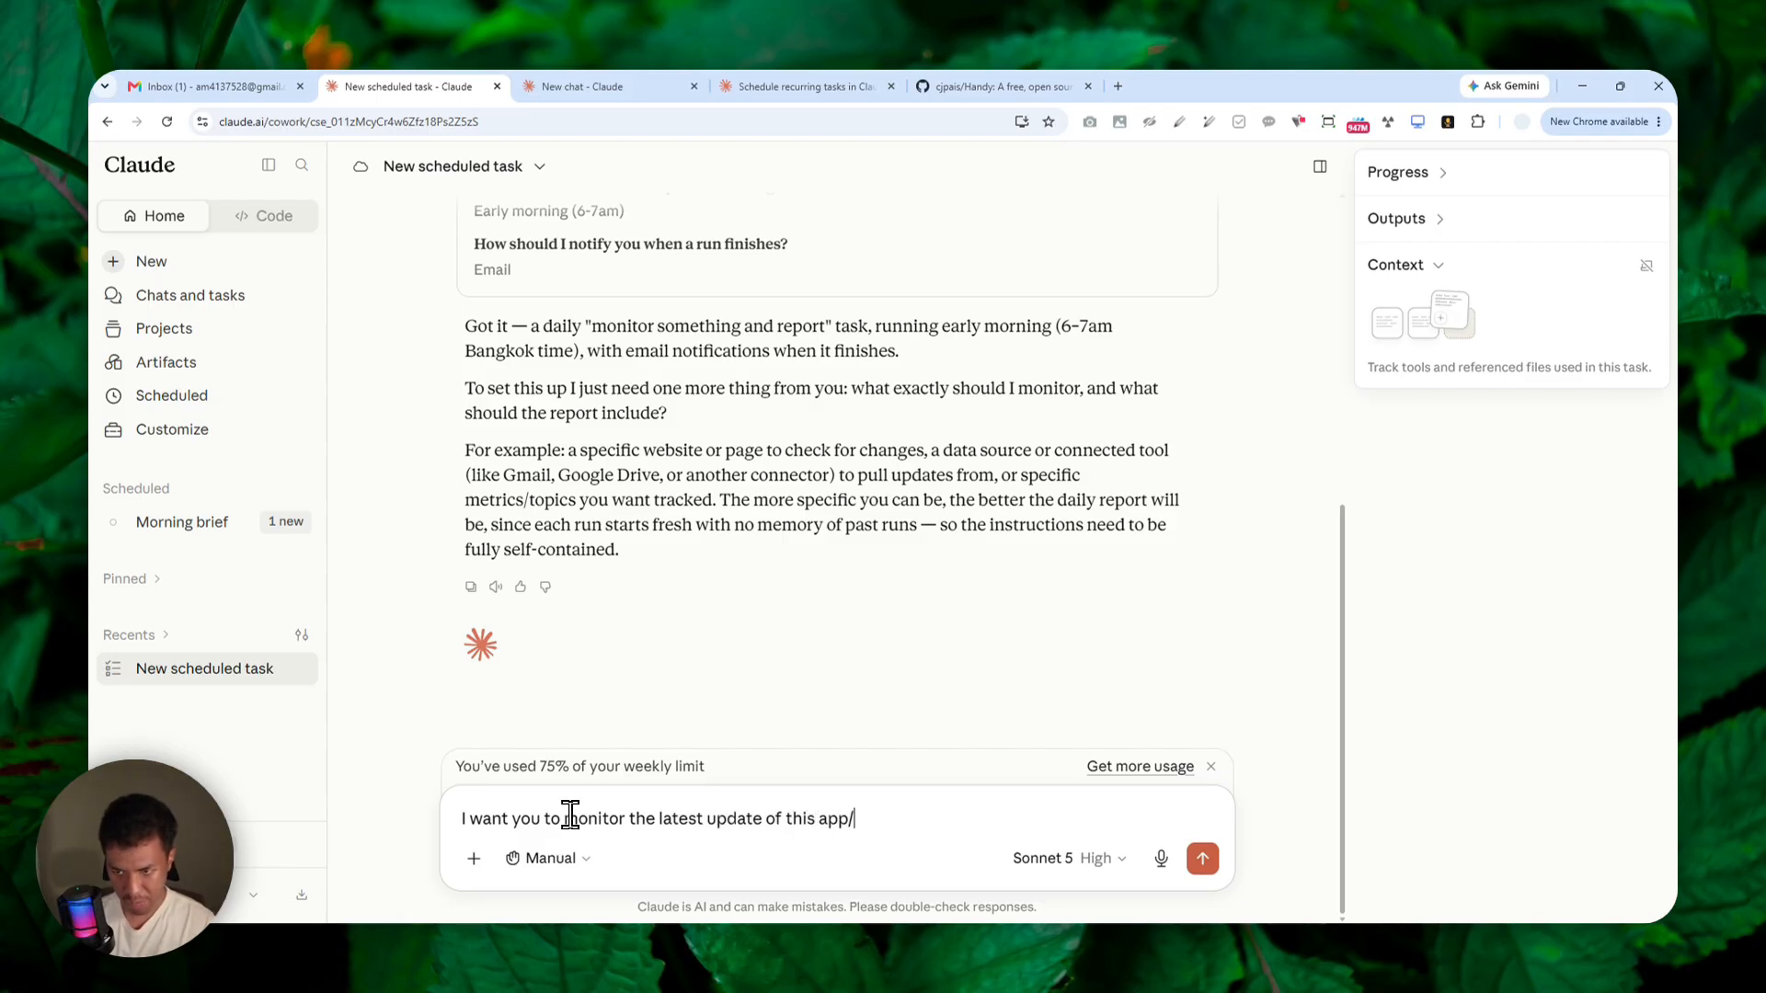
type("repo:")
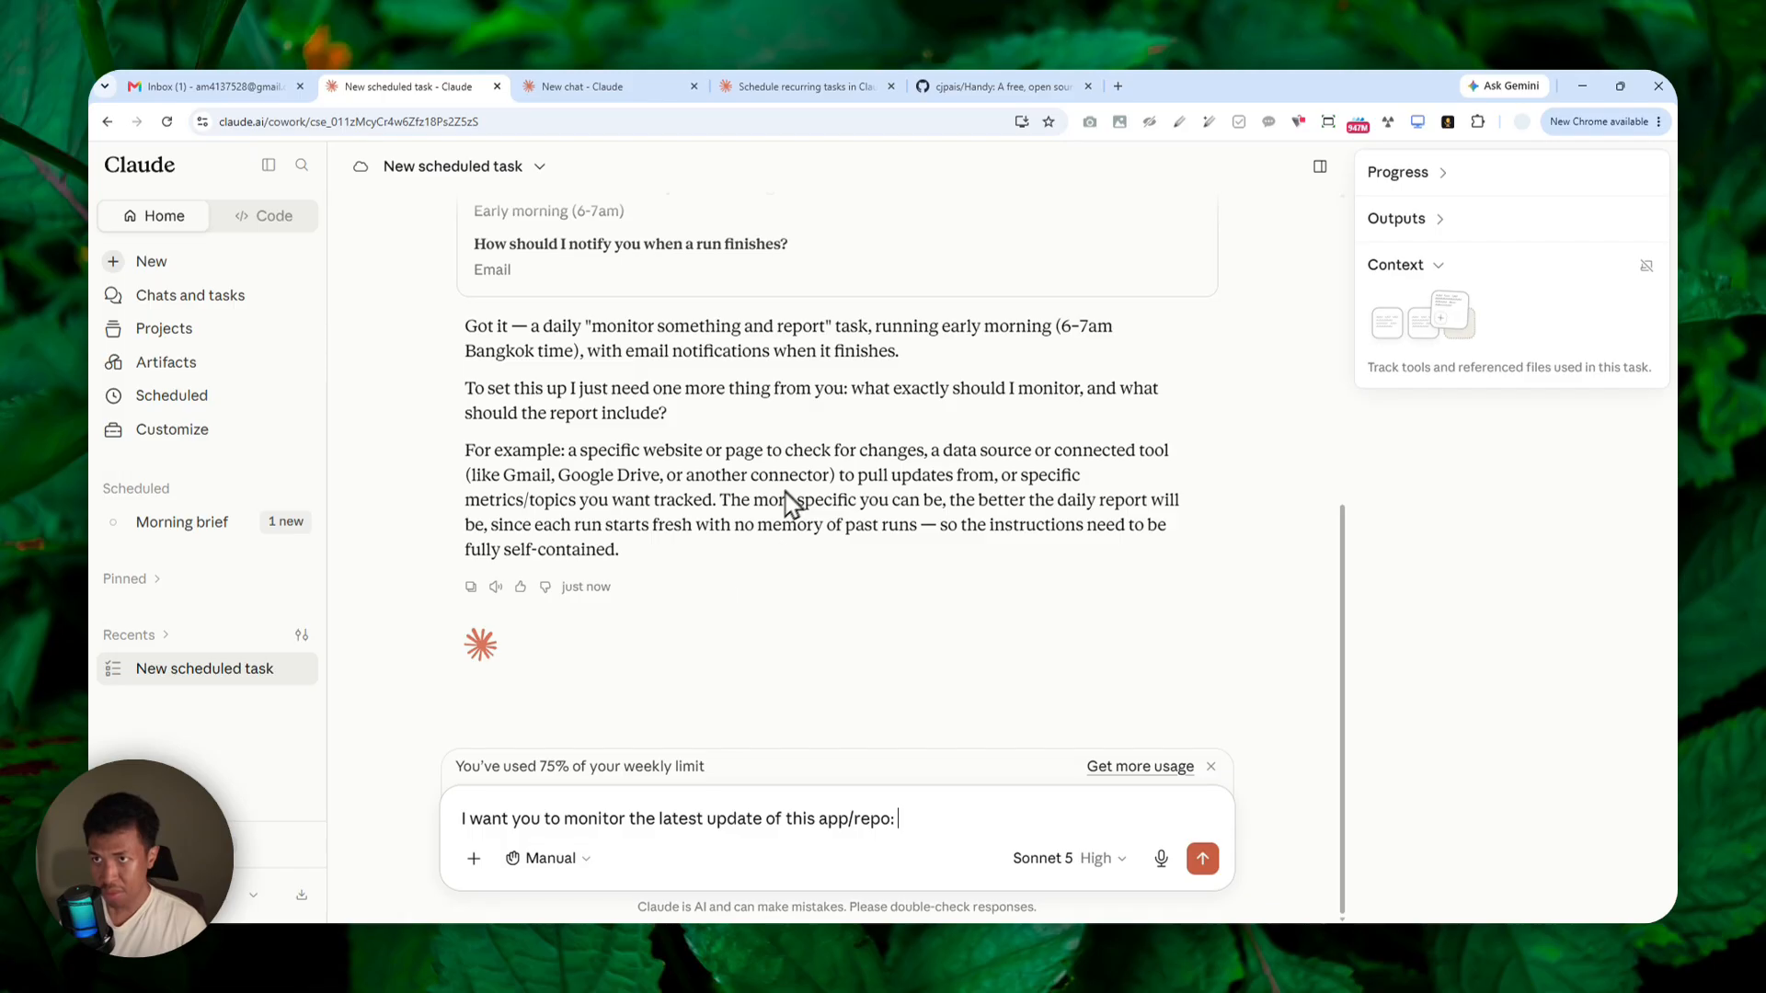
Copy the web address of the Handy GitHub repository and return to the New scheduled task conversation.
left_click(1007, 86)
left_click(361, 121)
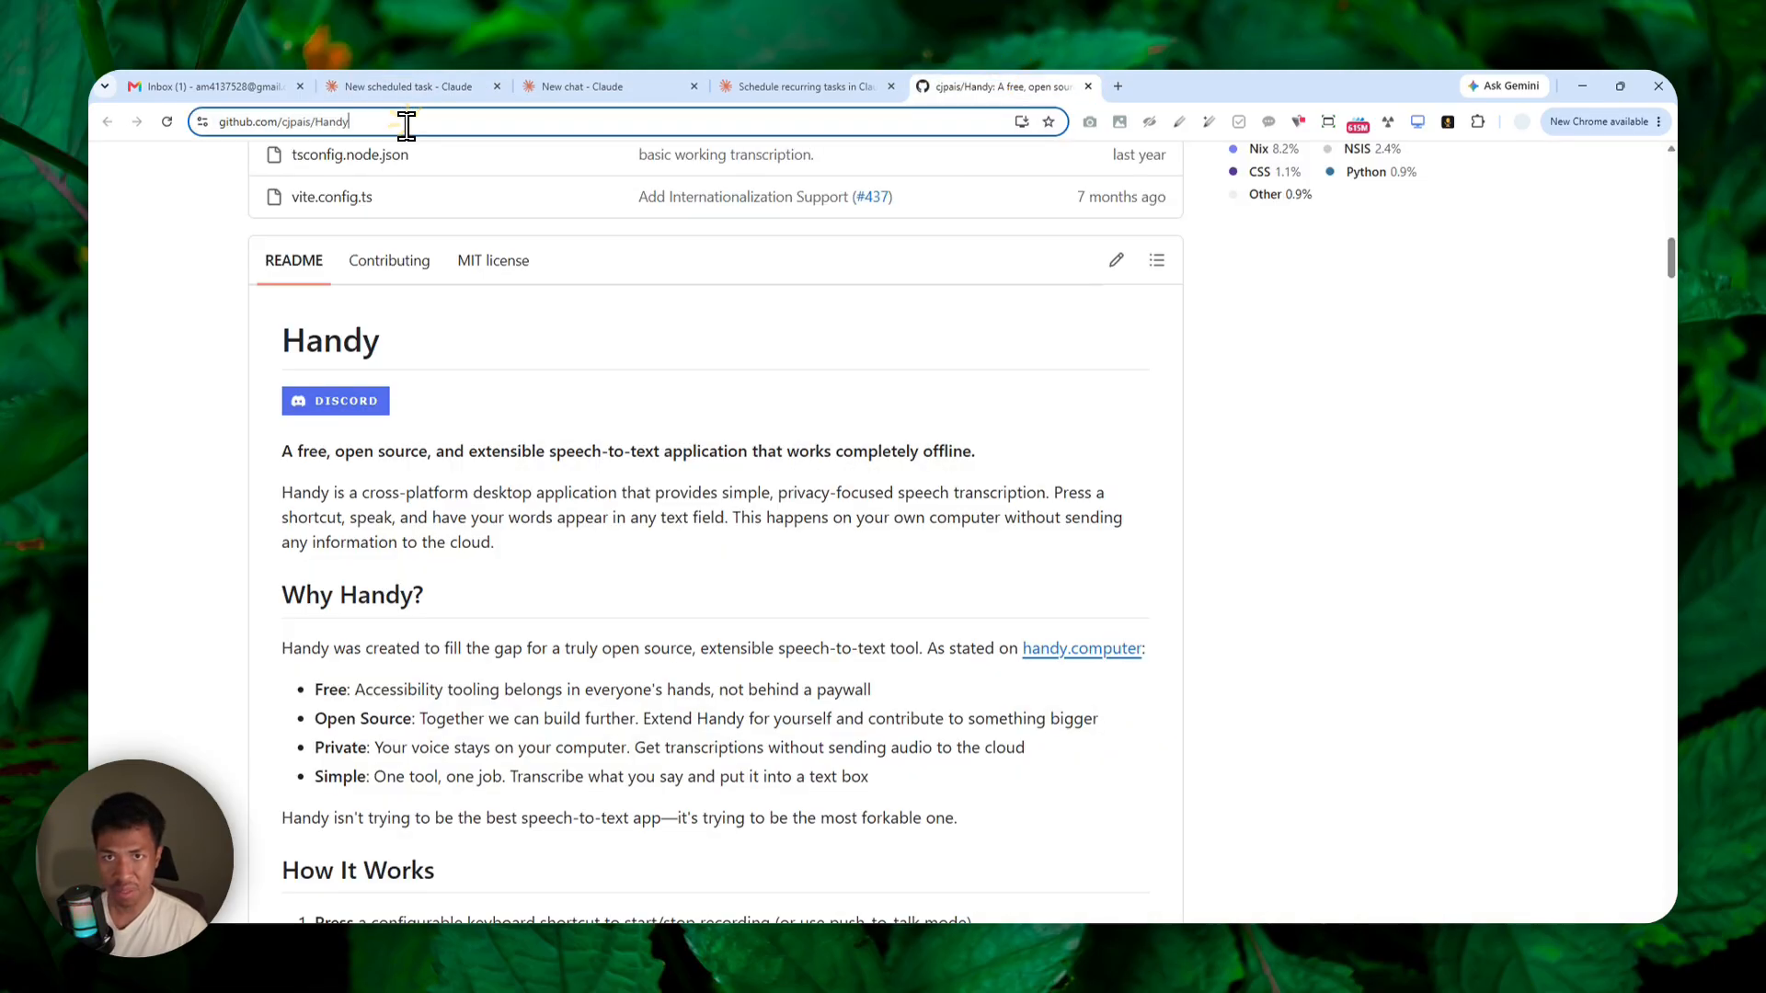
right_click(262, 125)
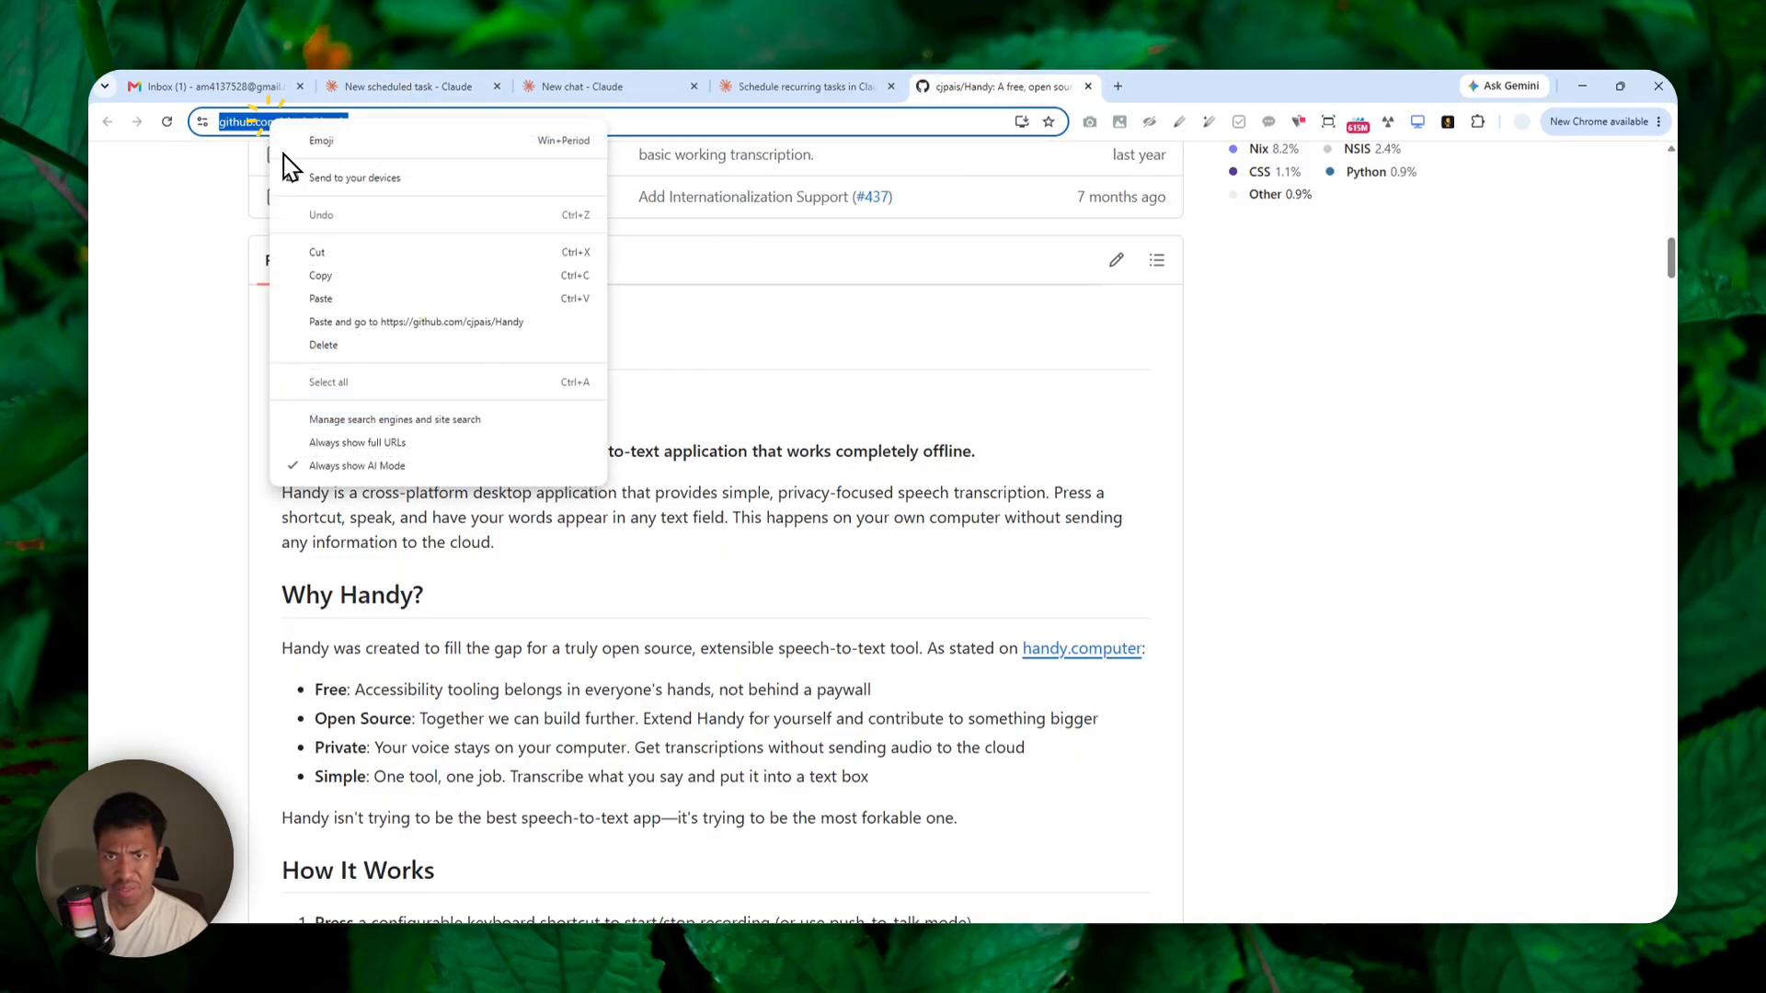
left_click(333, 259)
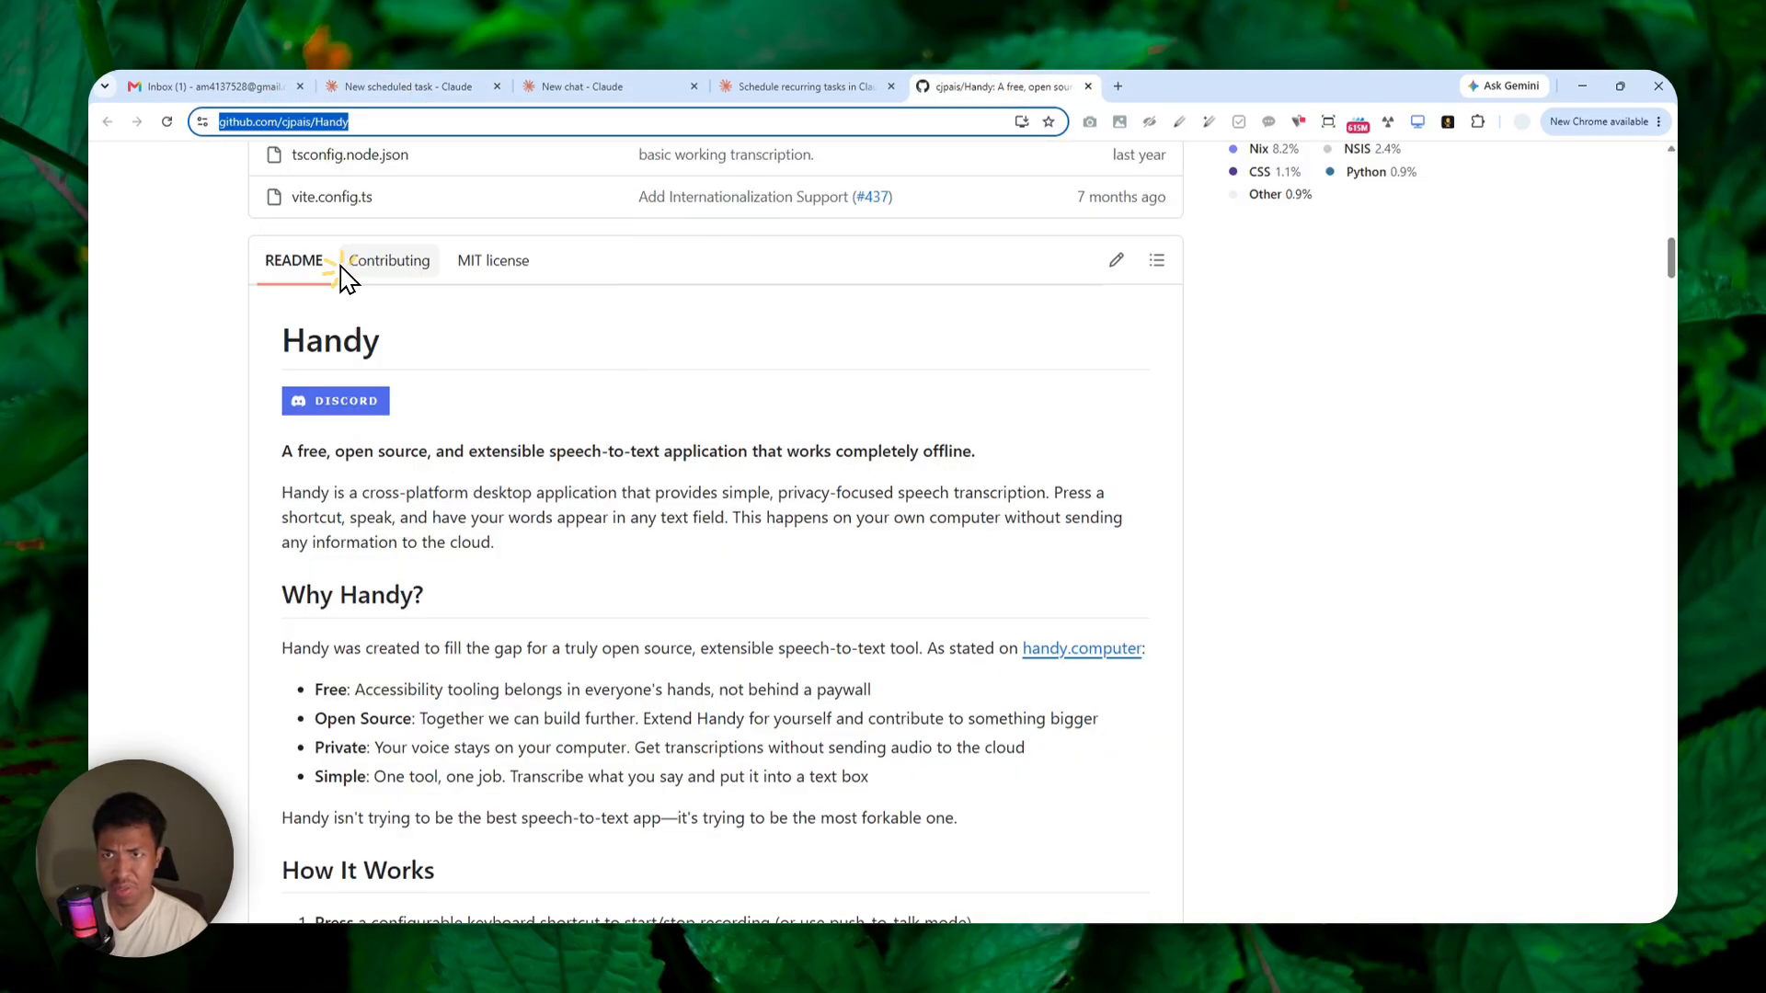
left_click(625, 86)
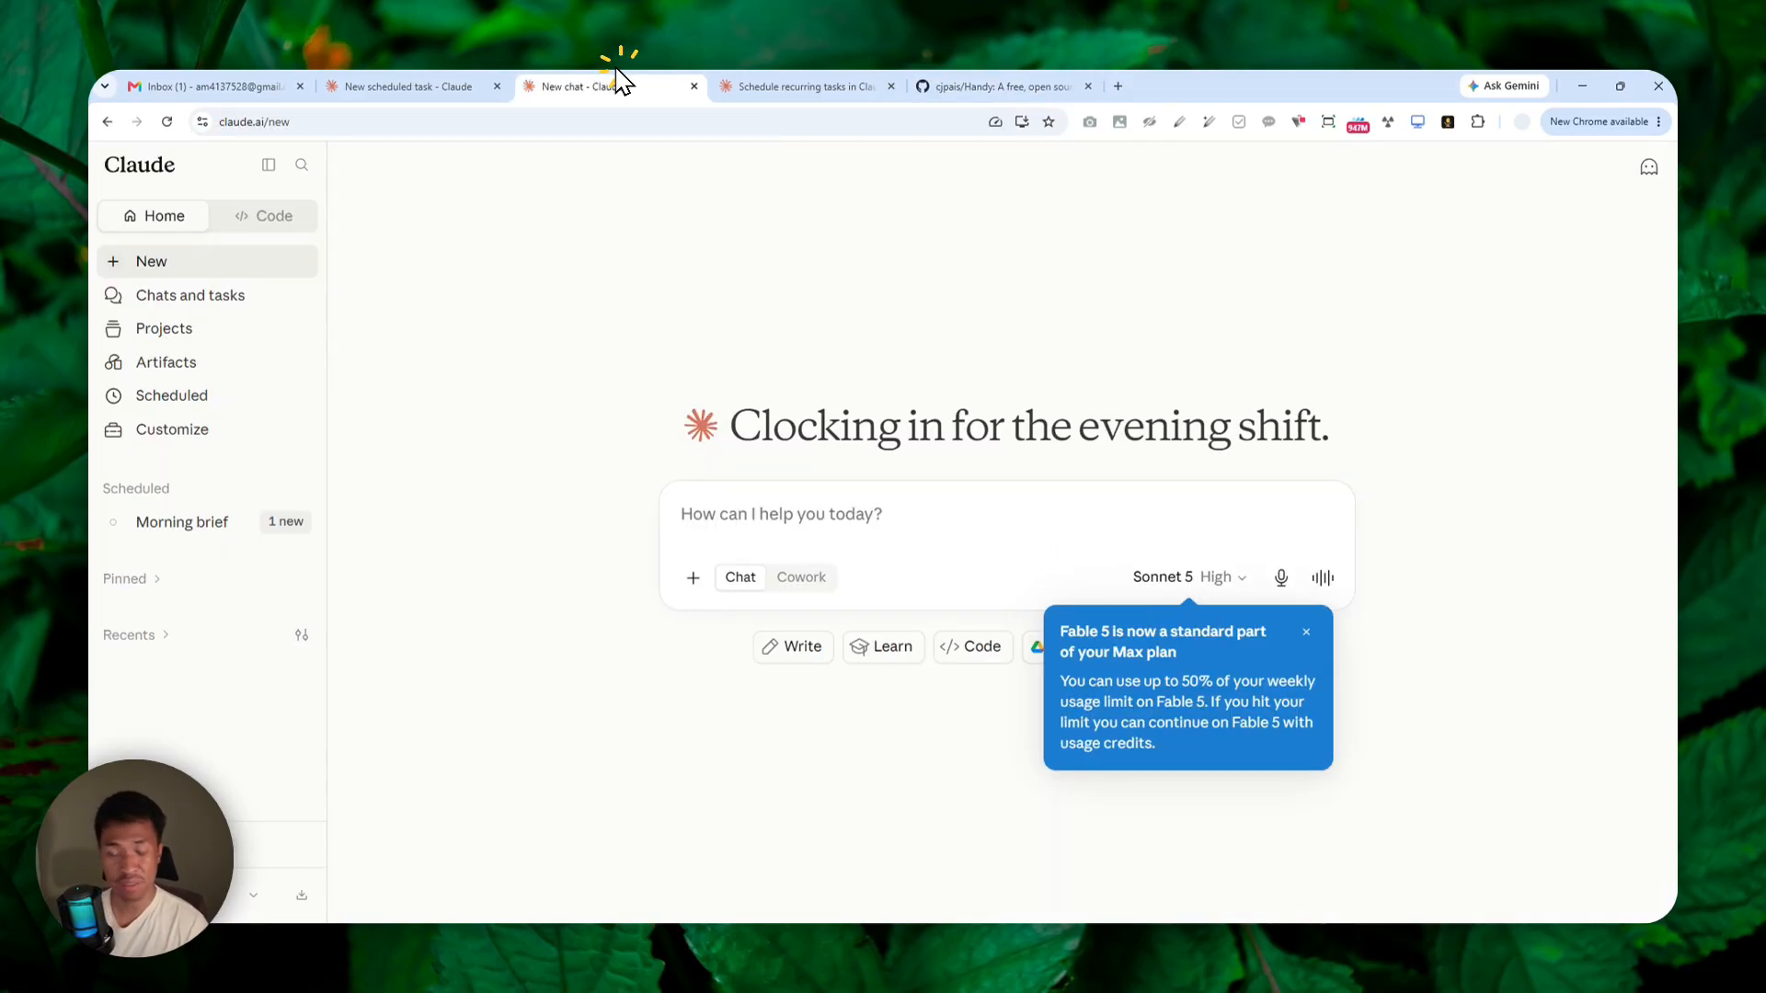
left_click(460, 85)
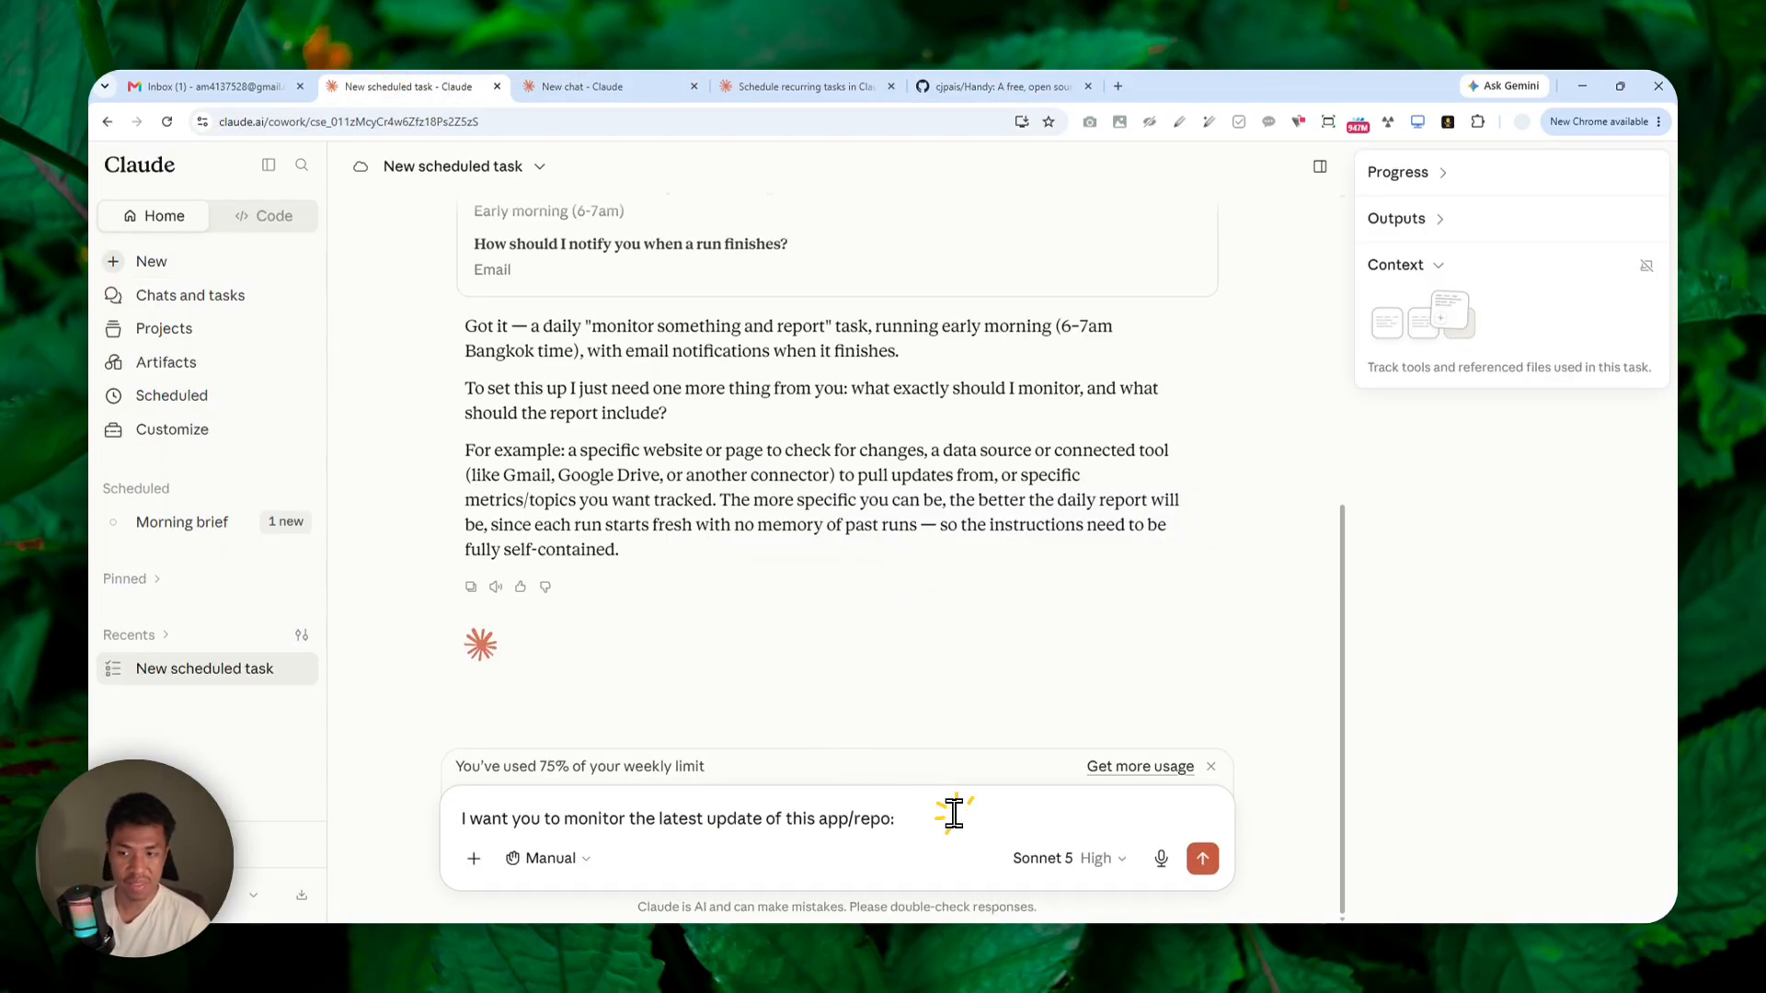
Complete the reply with the copied Handy repository address, send it, and allow Claude to fetch all pages from github.com.
key("ctrl+v")
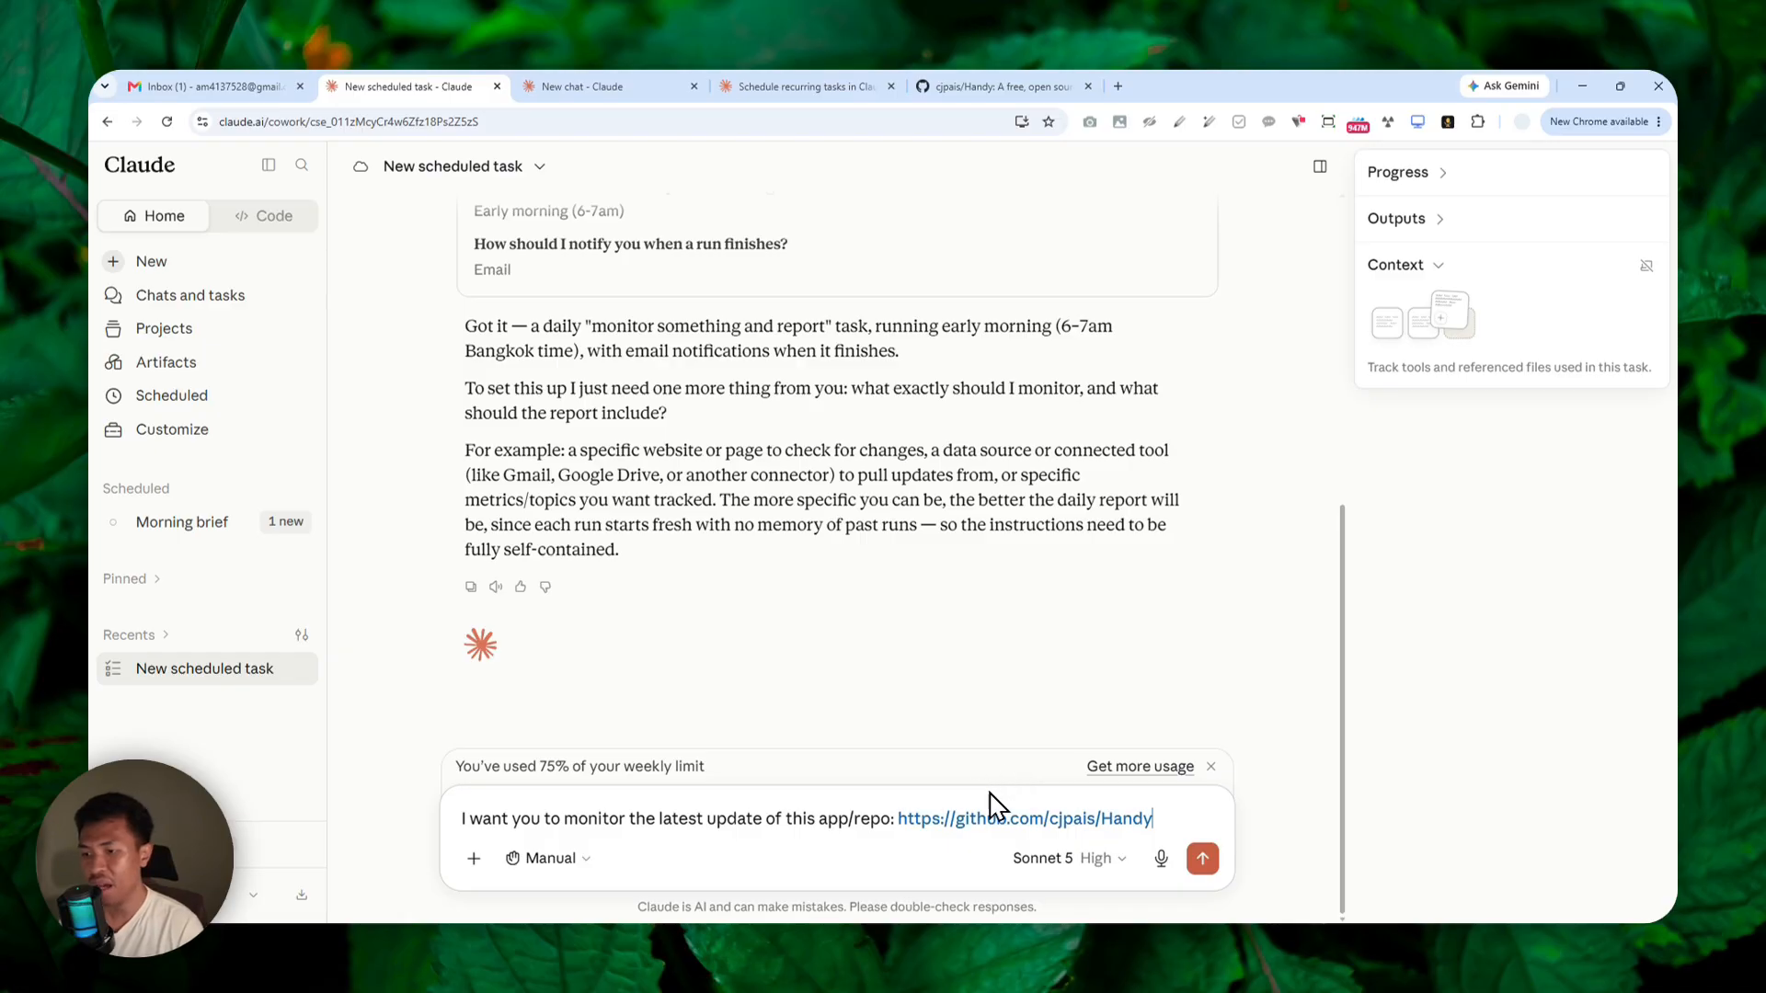
left_click(1203, 860)
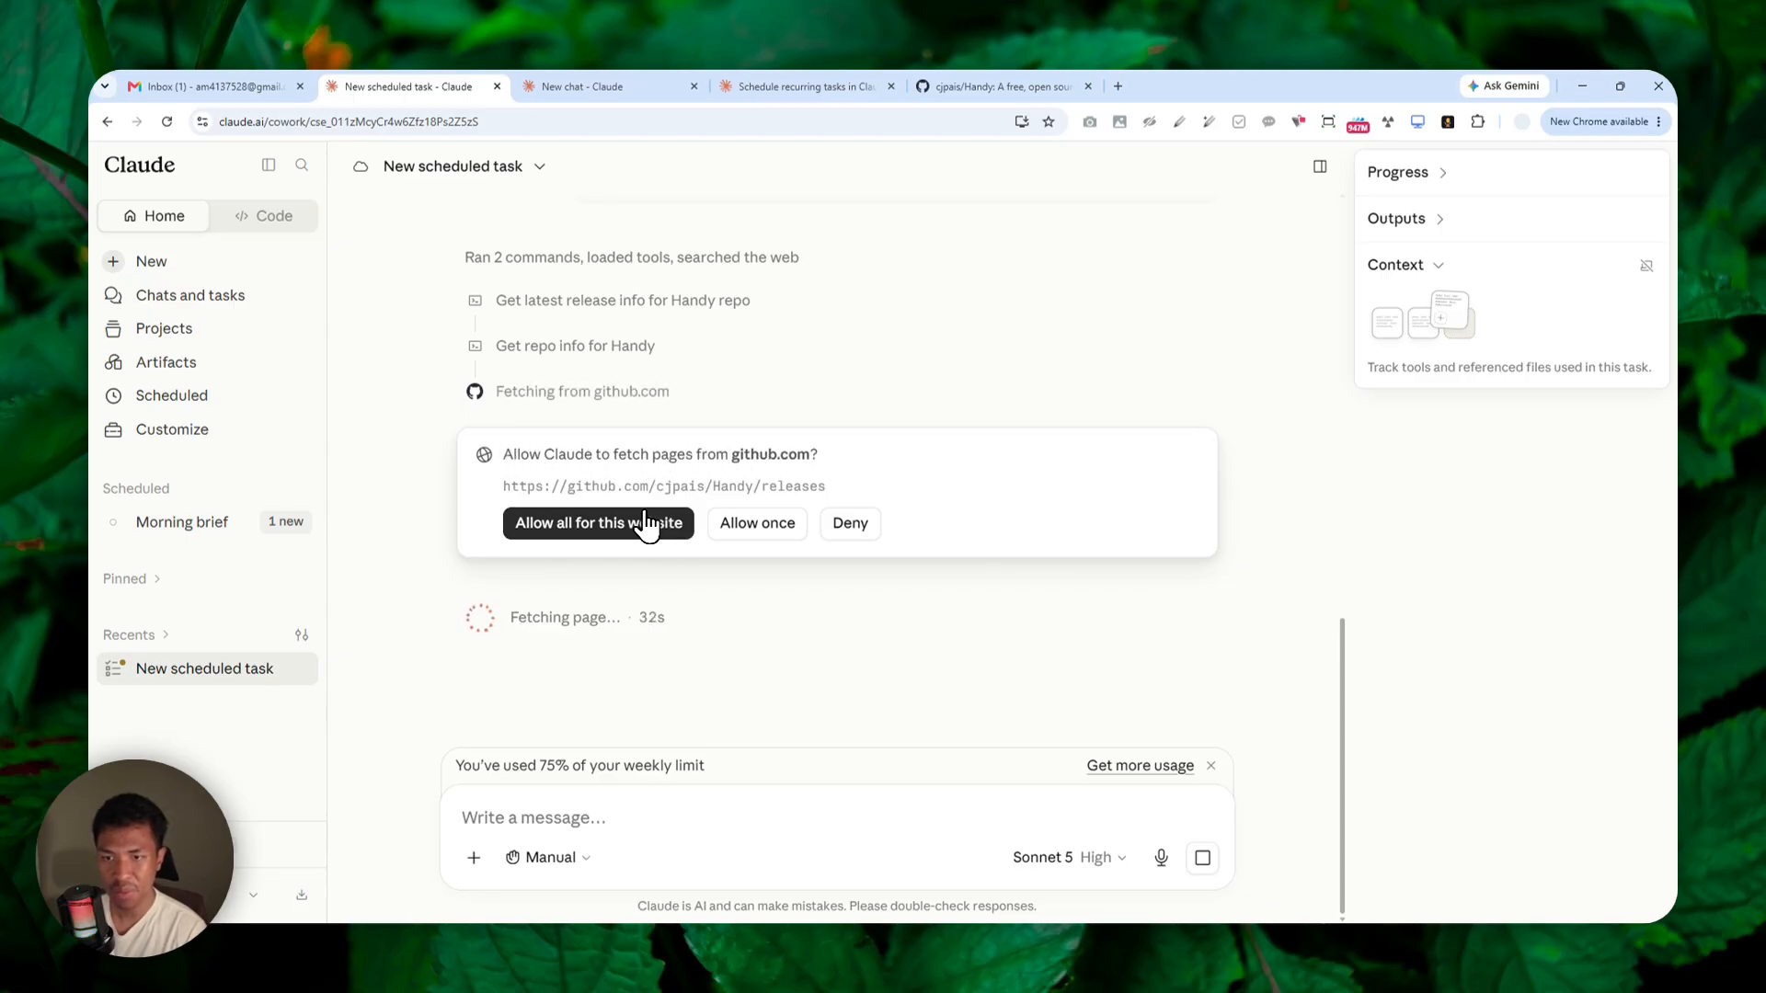
left_click(602, 521)
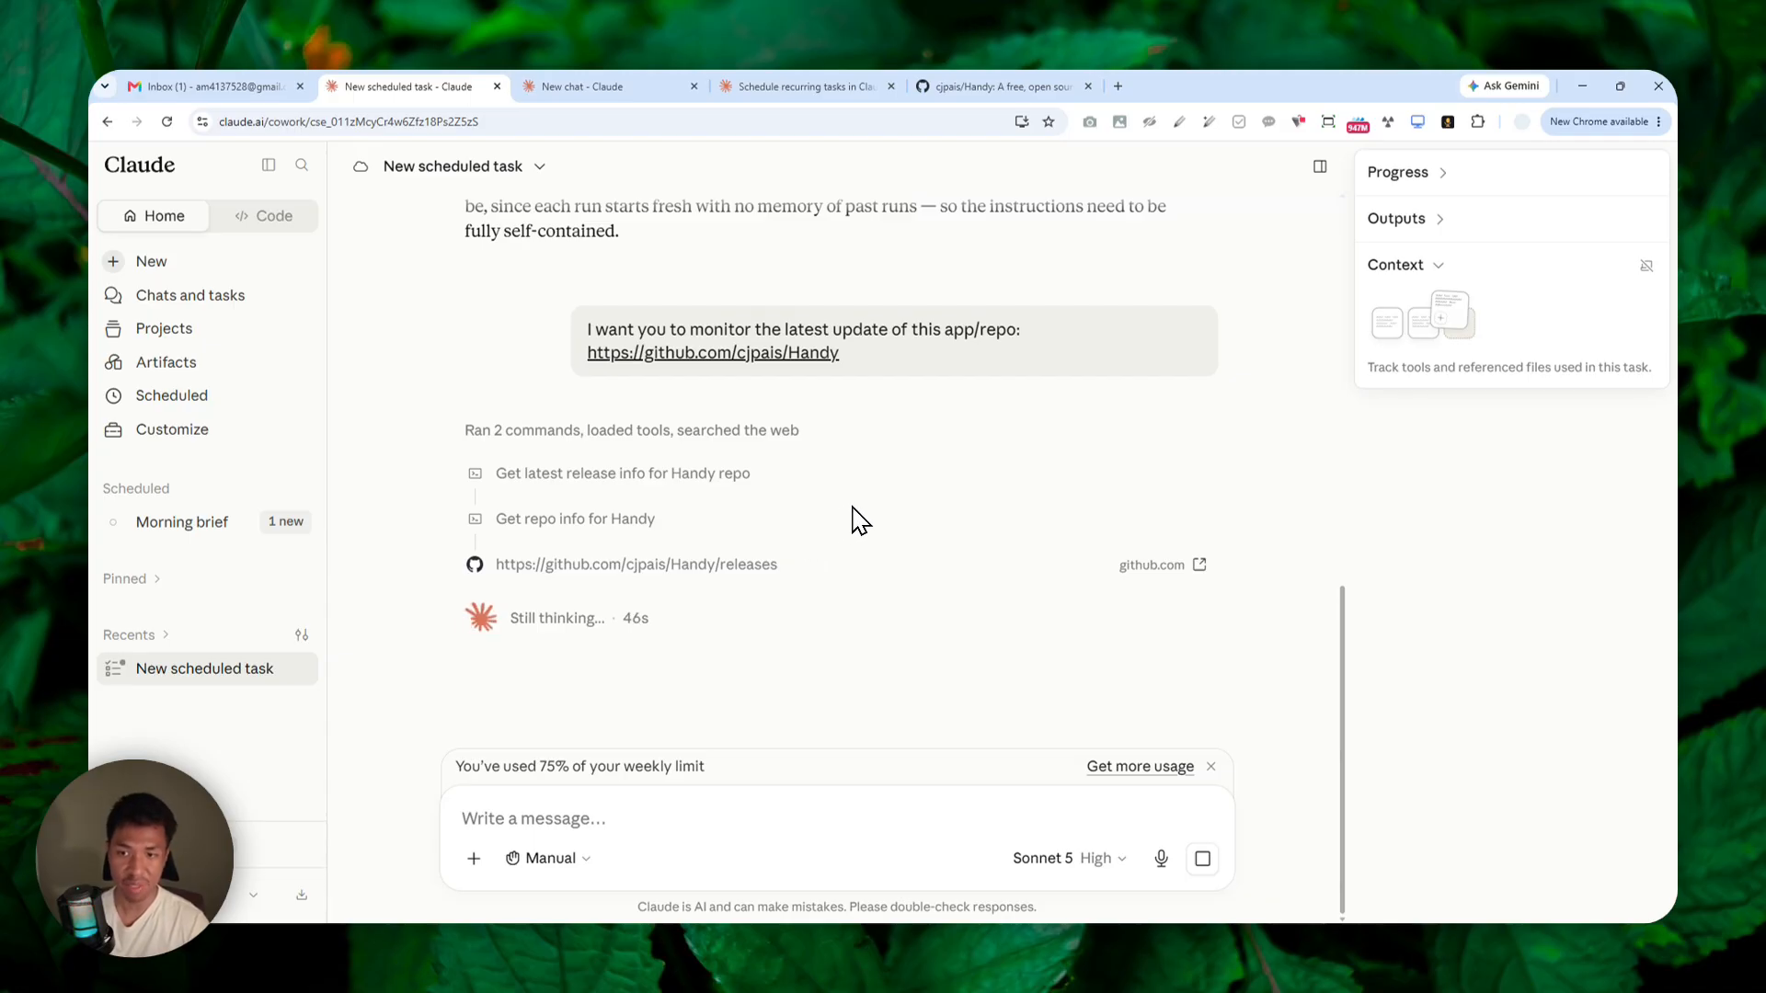
Review the proposed Handy GitHub Update Check task's details and instructions, and approve scheduling it.
key("ctrl+F11")
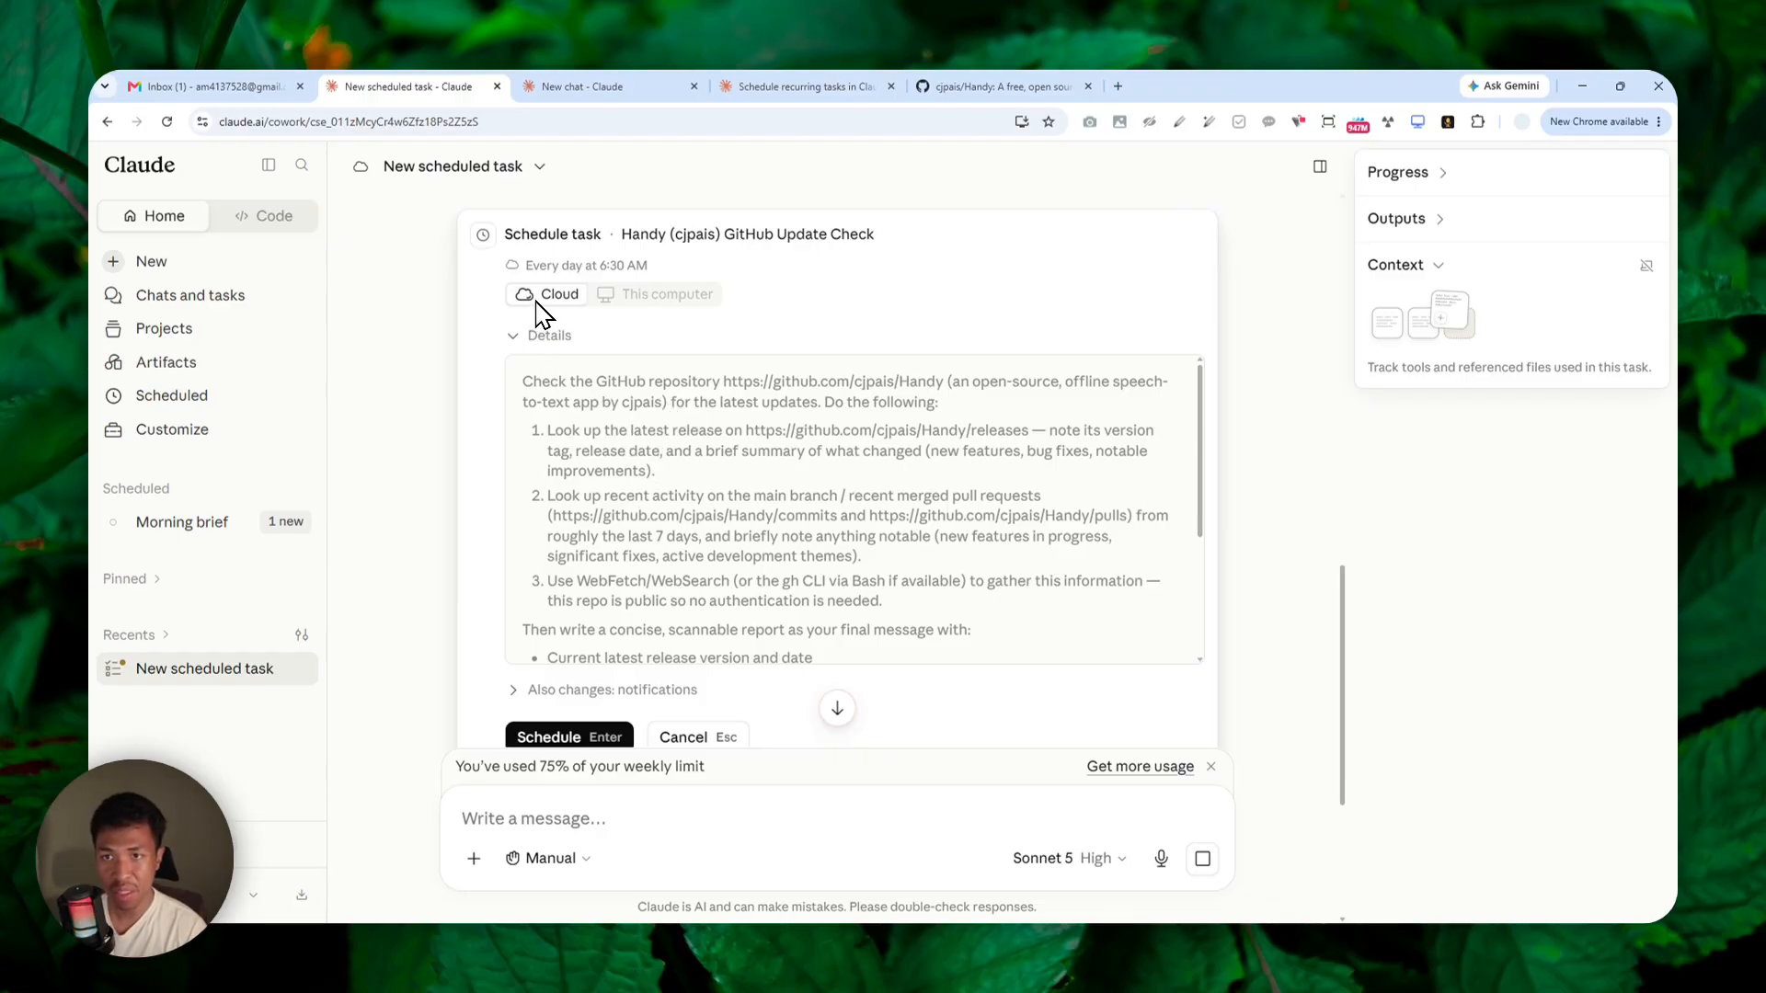
scroll(588, 515, "down", 10)
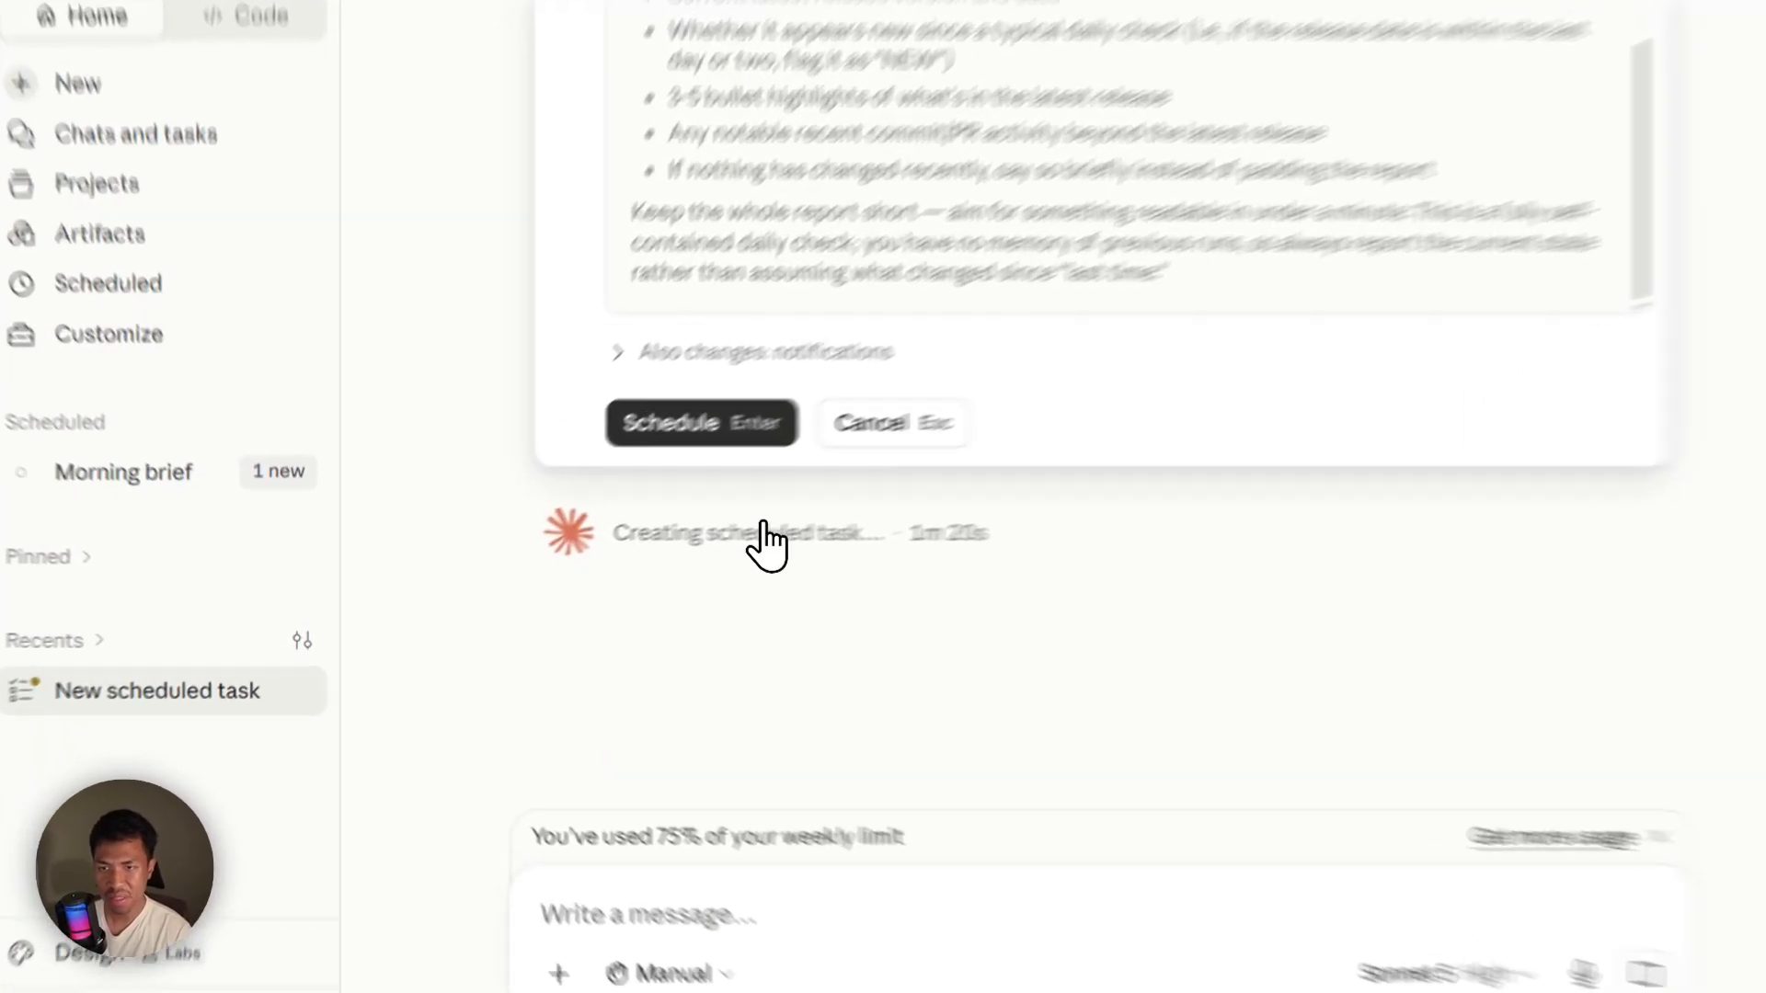
left_click(686, 427)
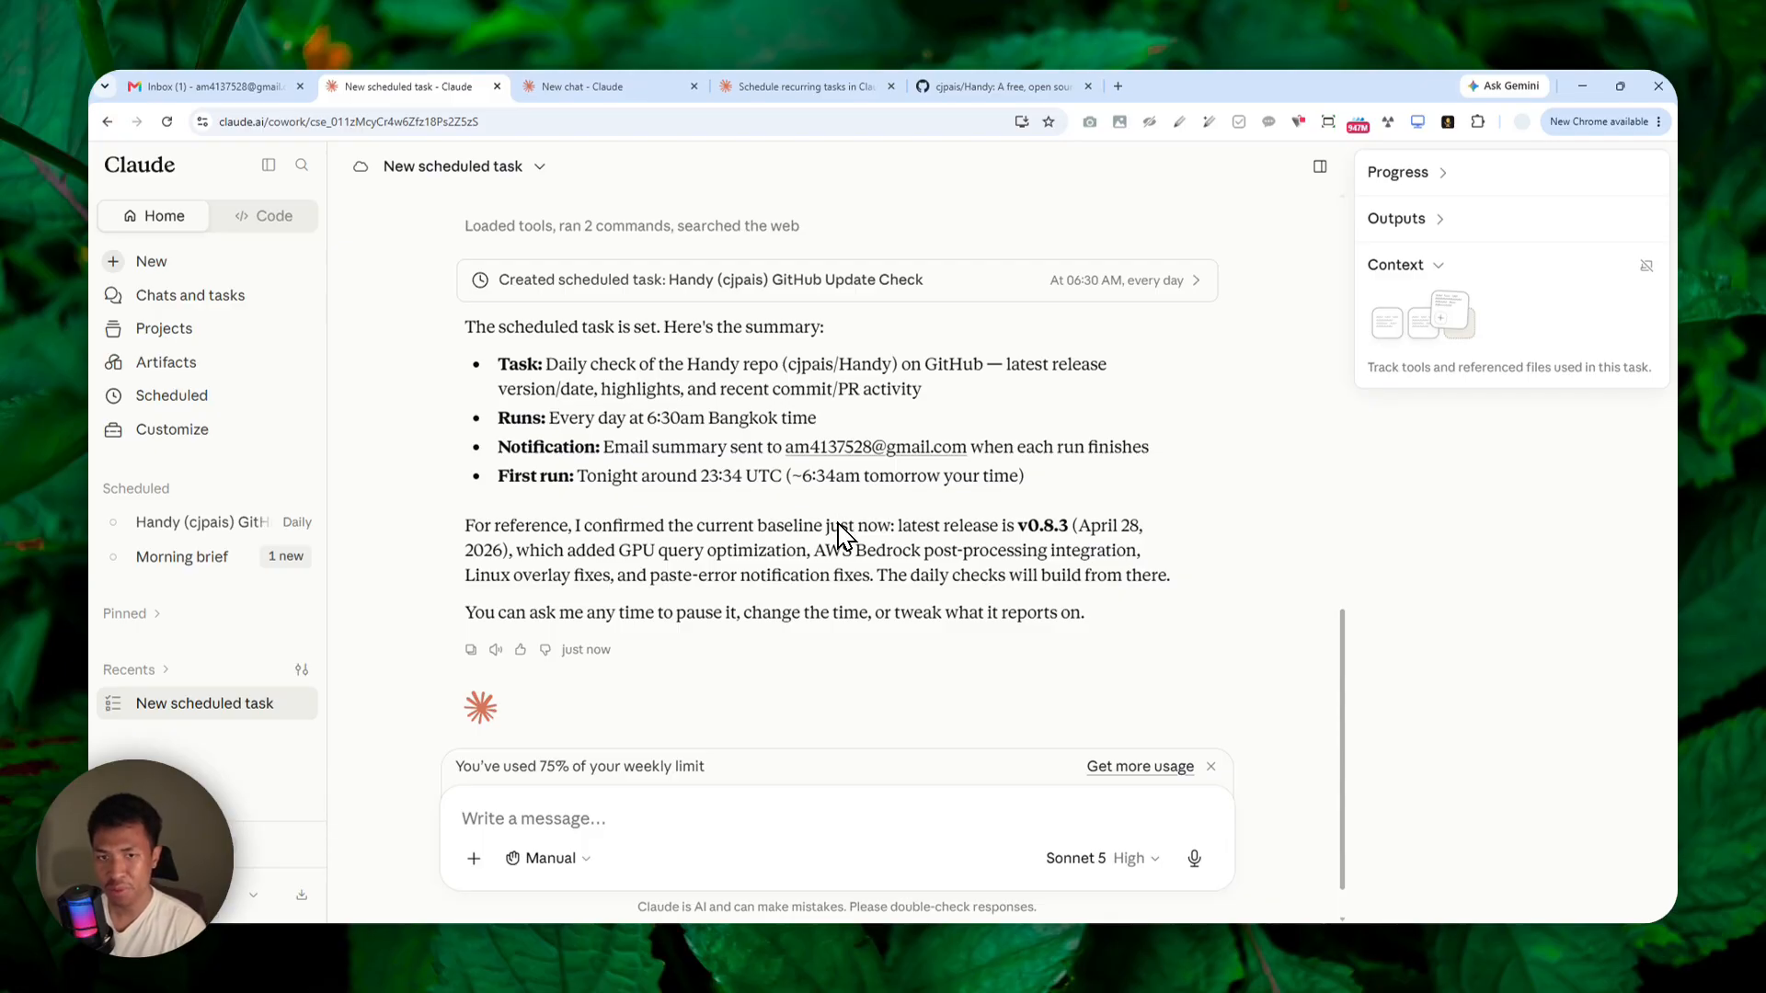
Open the Handy GitHub Update Check scheduled task for editing and set its approval mode to Skip all approvals, confirming the choice.
left_click(201, 411)
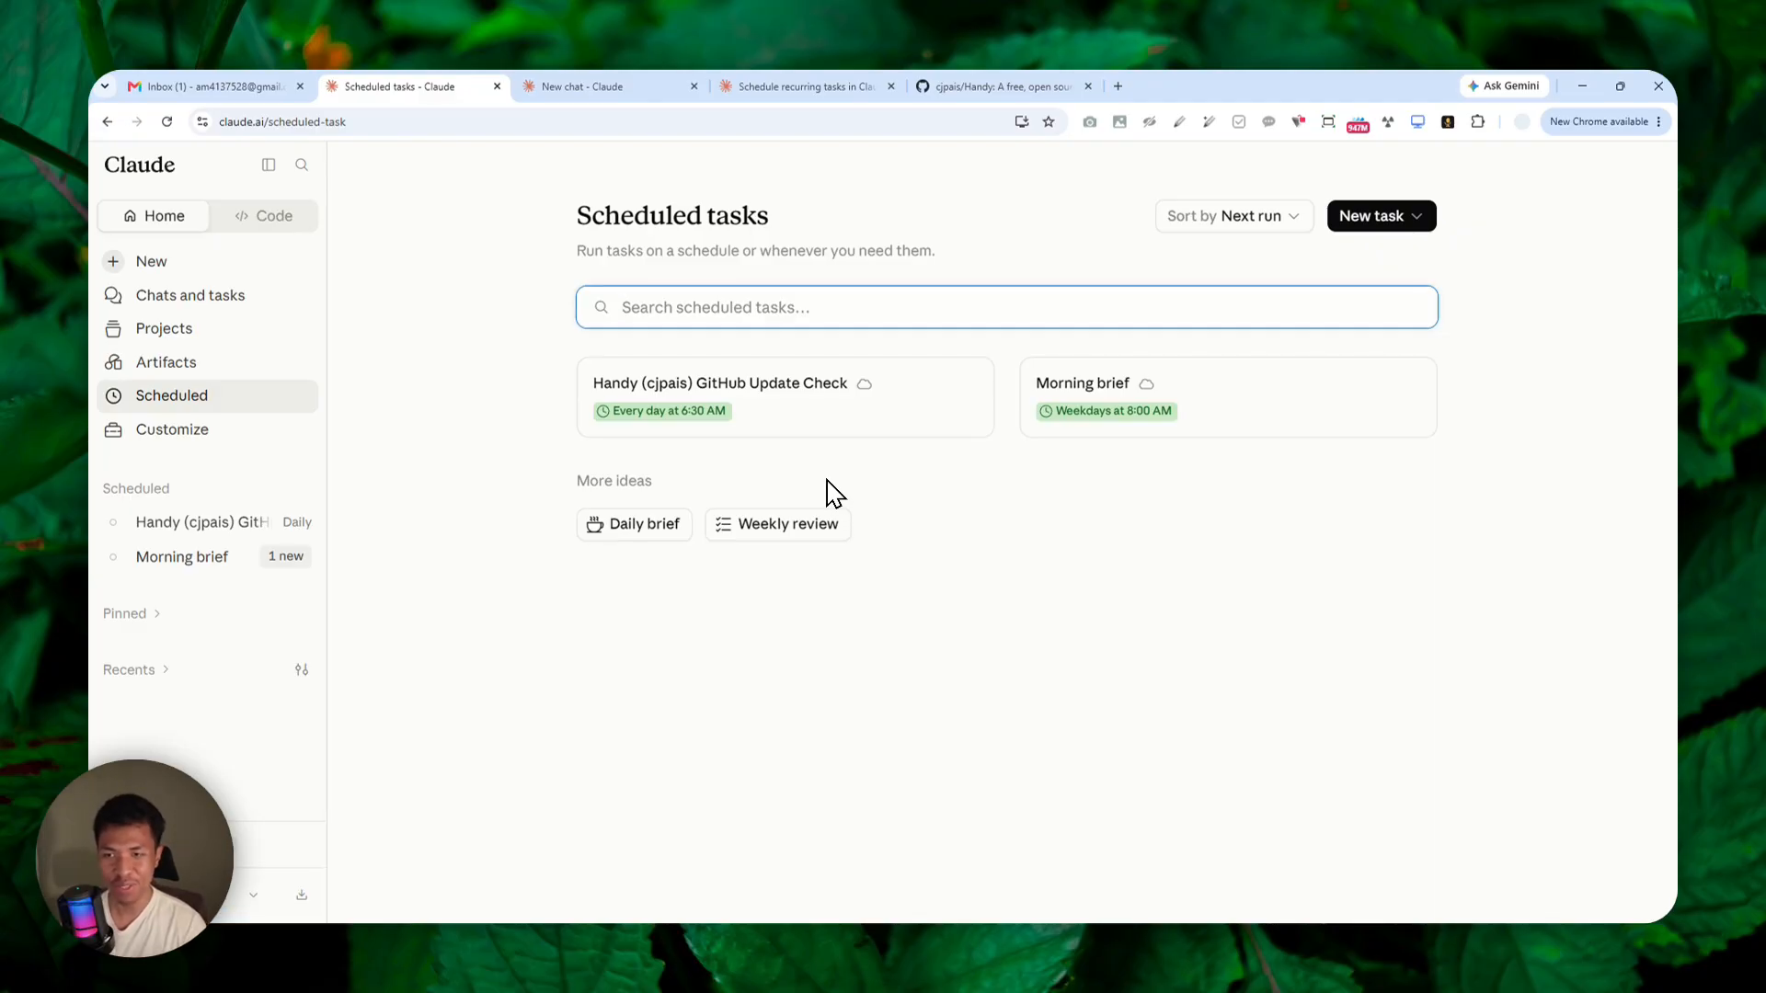
left_click(650, 411)
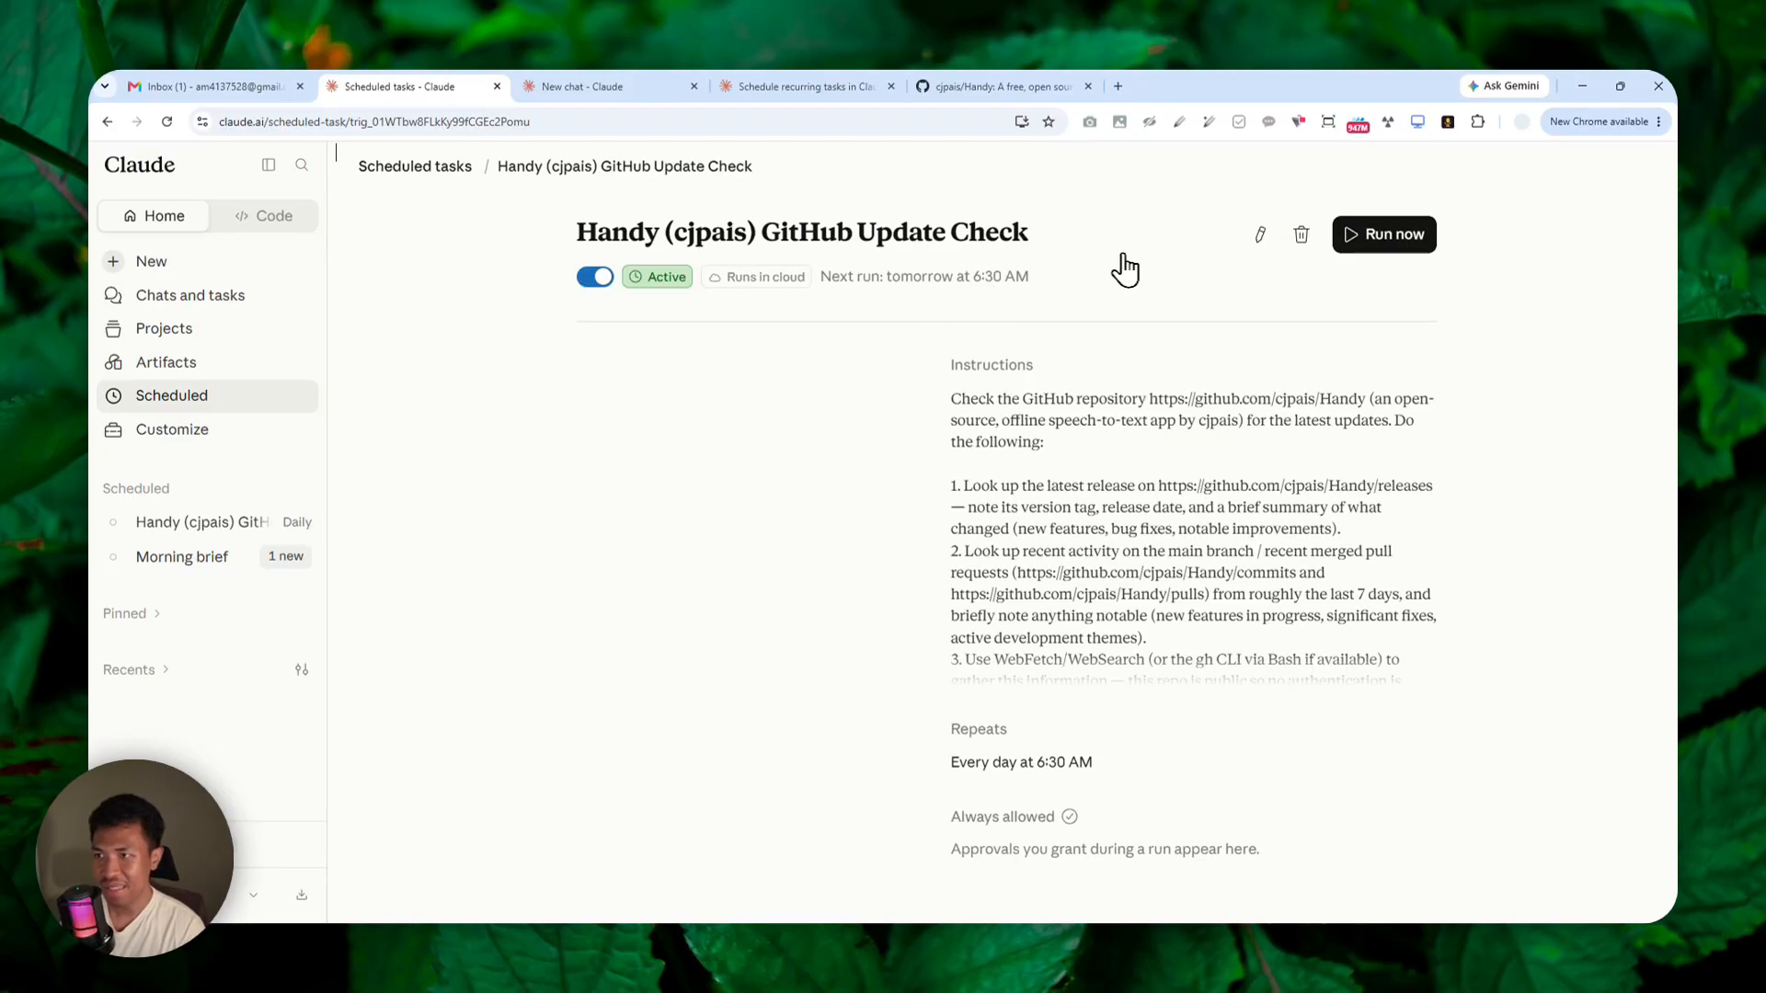
left_click(1259, 235)
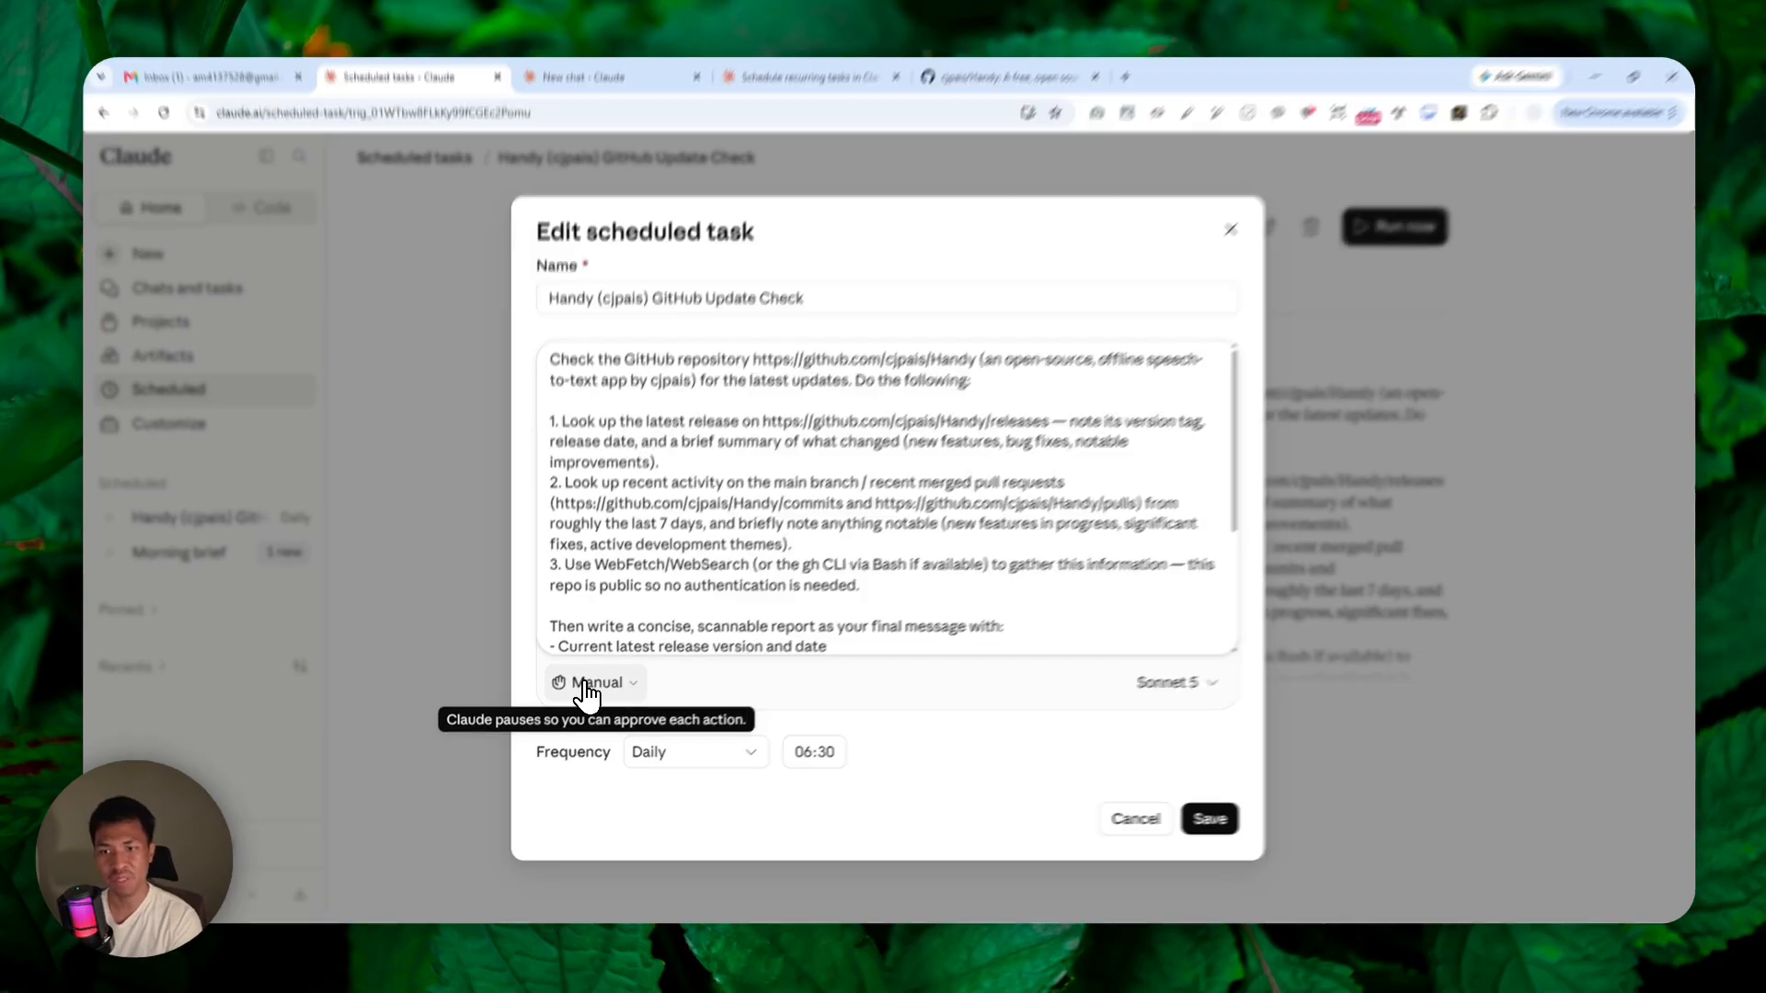
left_click(586, 691)
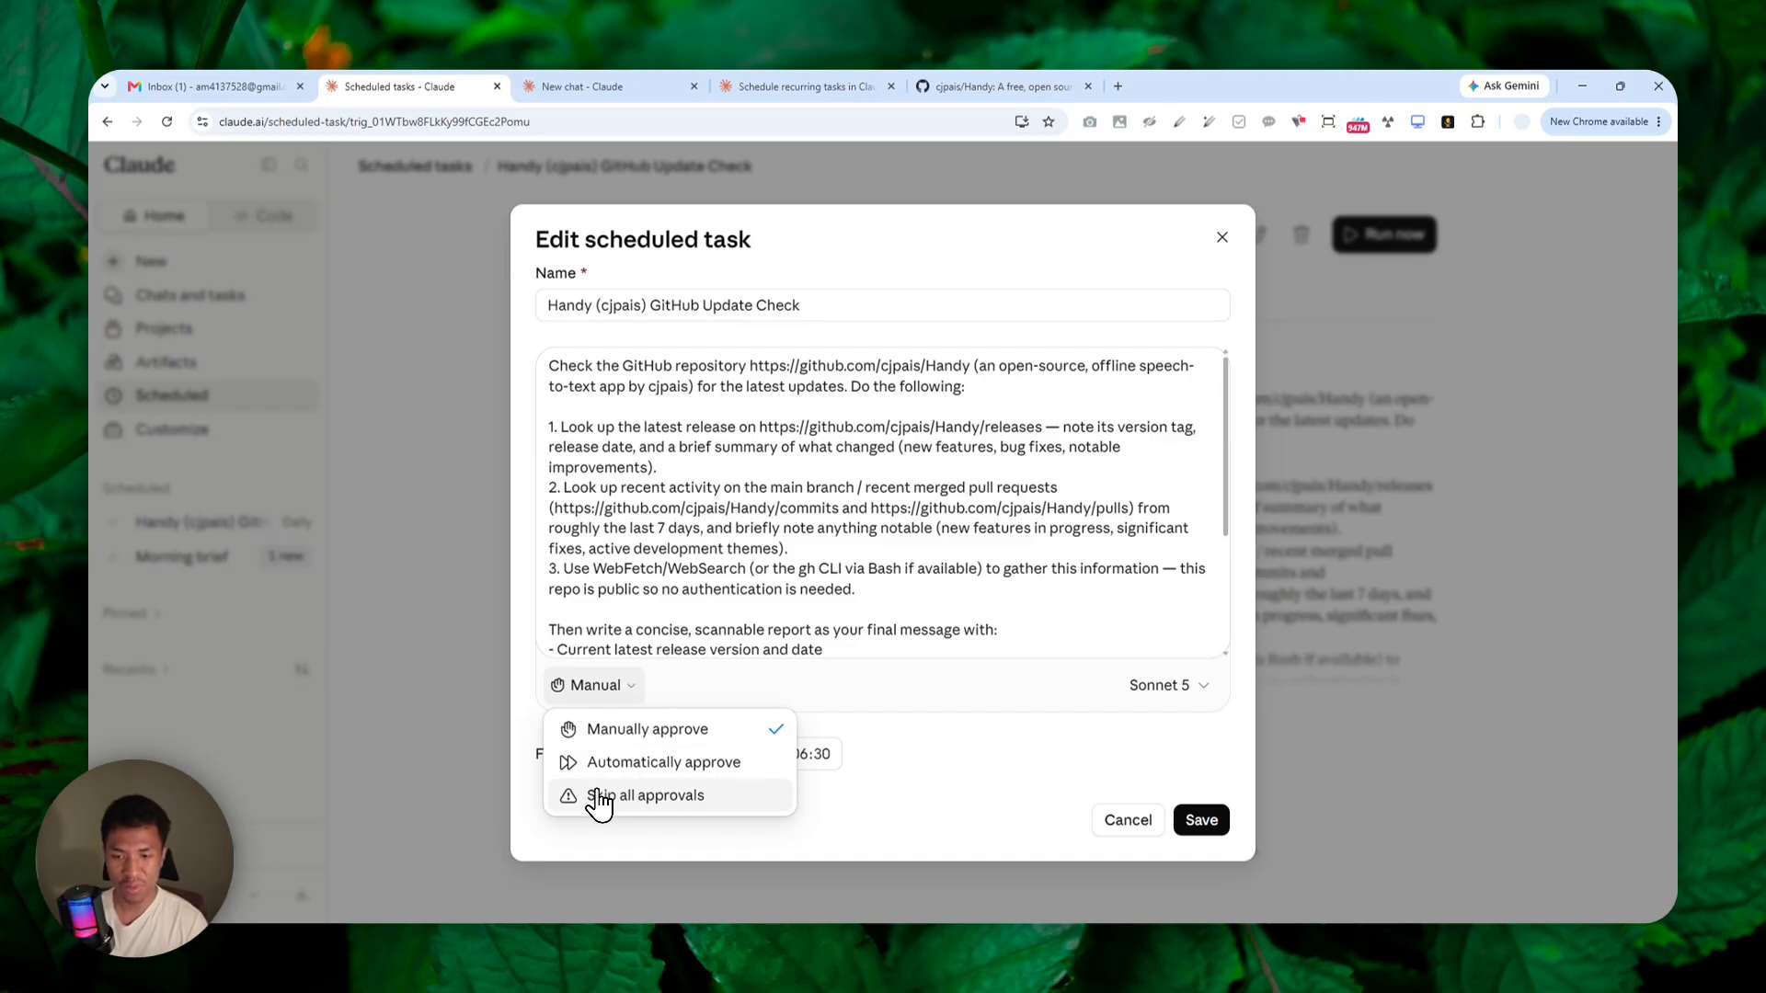
left_click(646, 802)
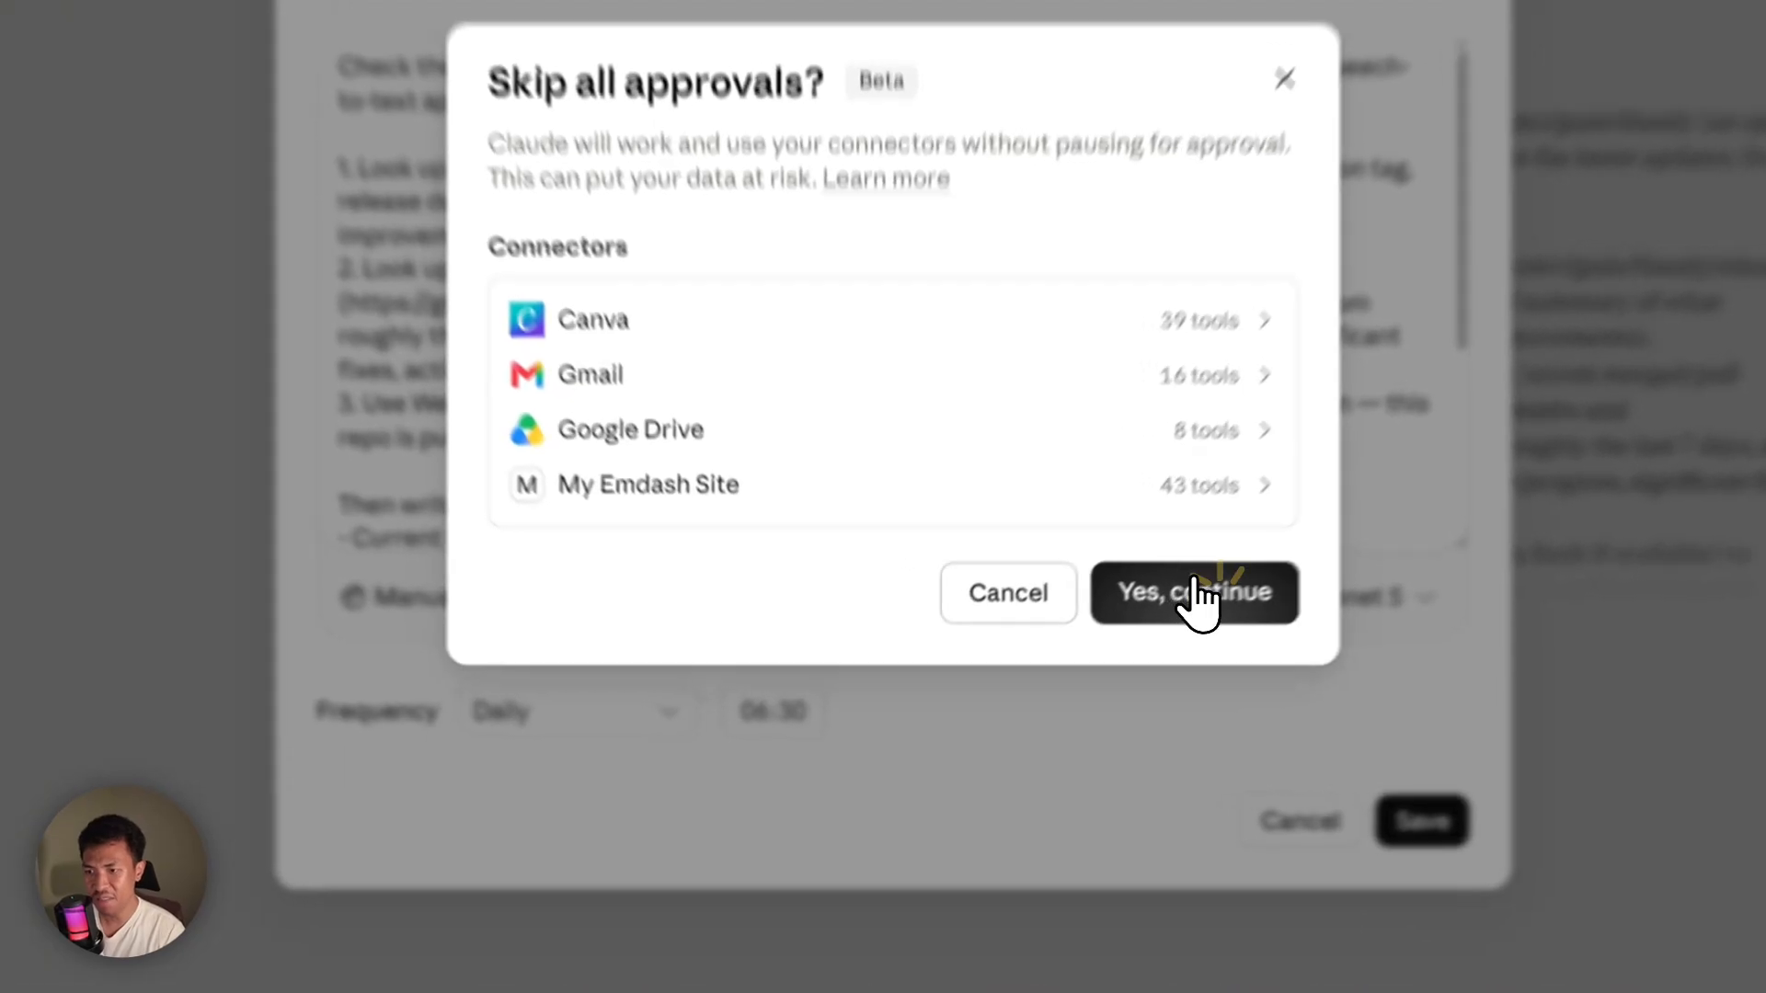
left_click(1064, 683)
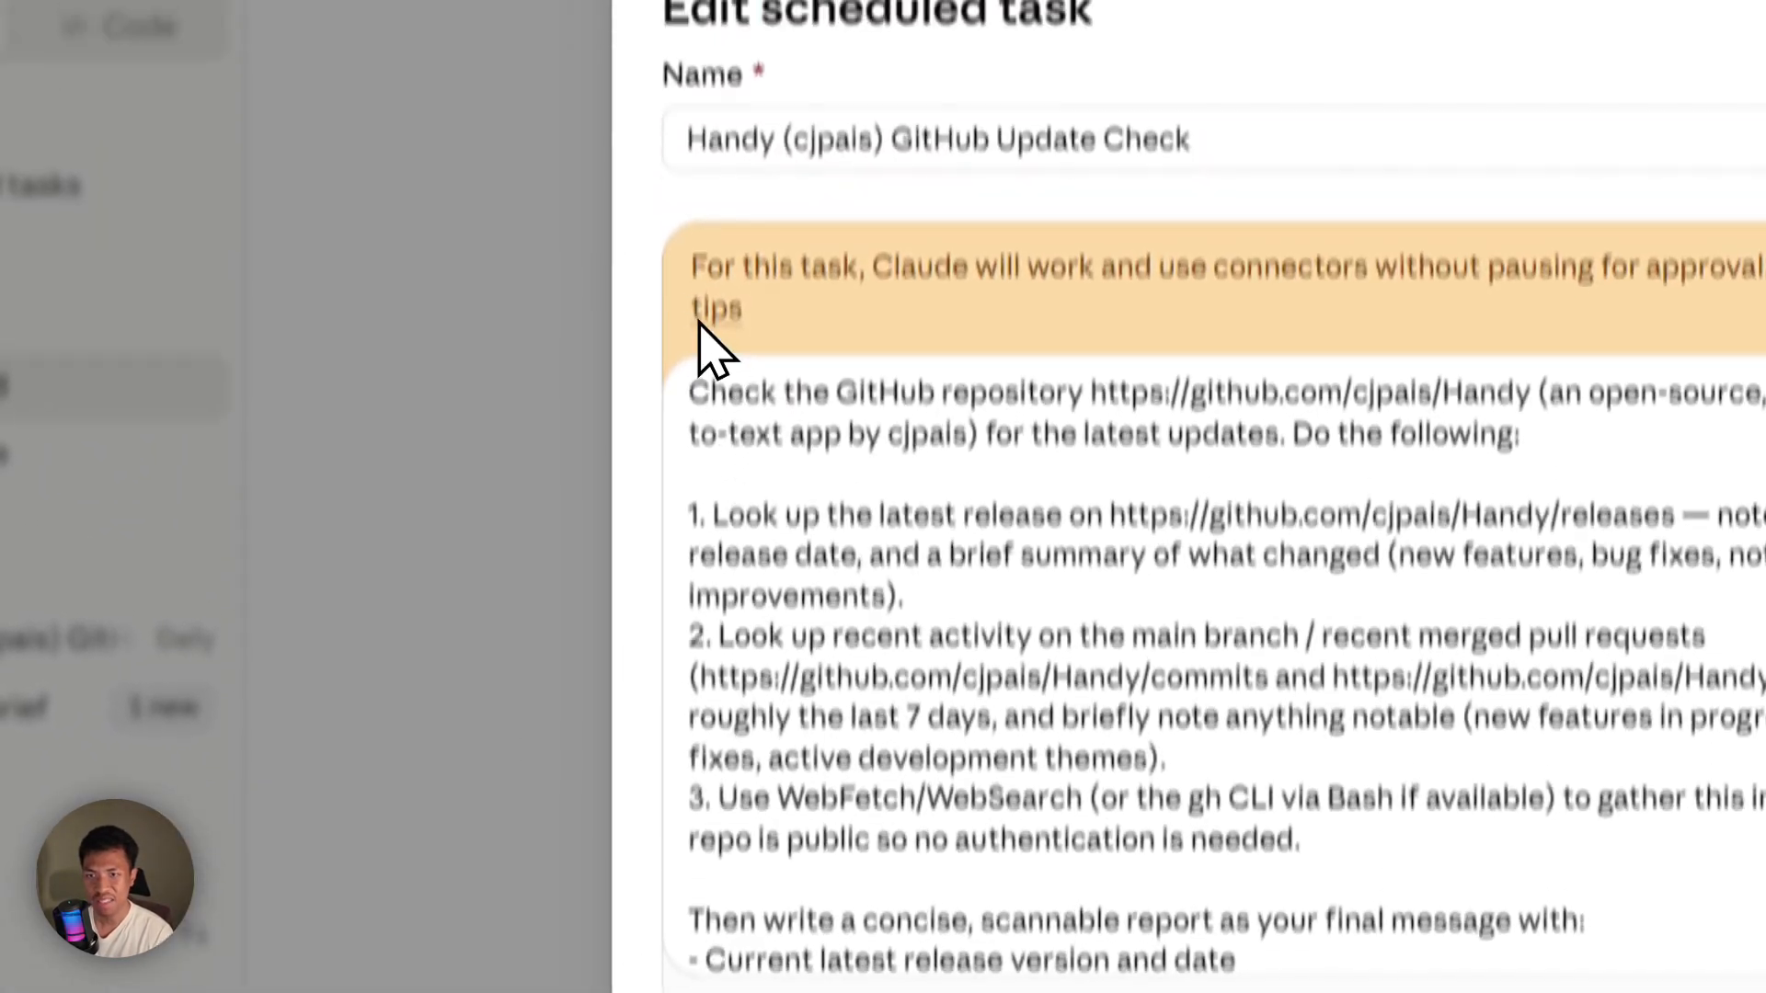
Read the skip-approvals notice, look at the scheduled tasks in the Claude desktop app, and return to the task's edit form.
left_click_drag(654, 22, 1028, 71)
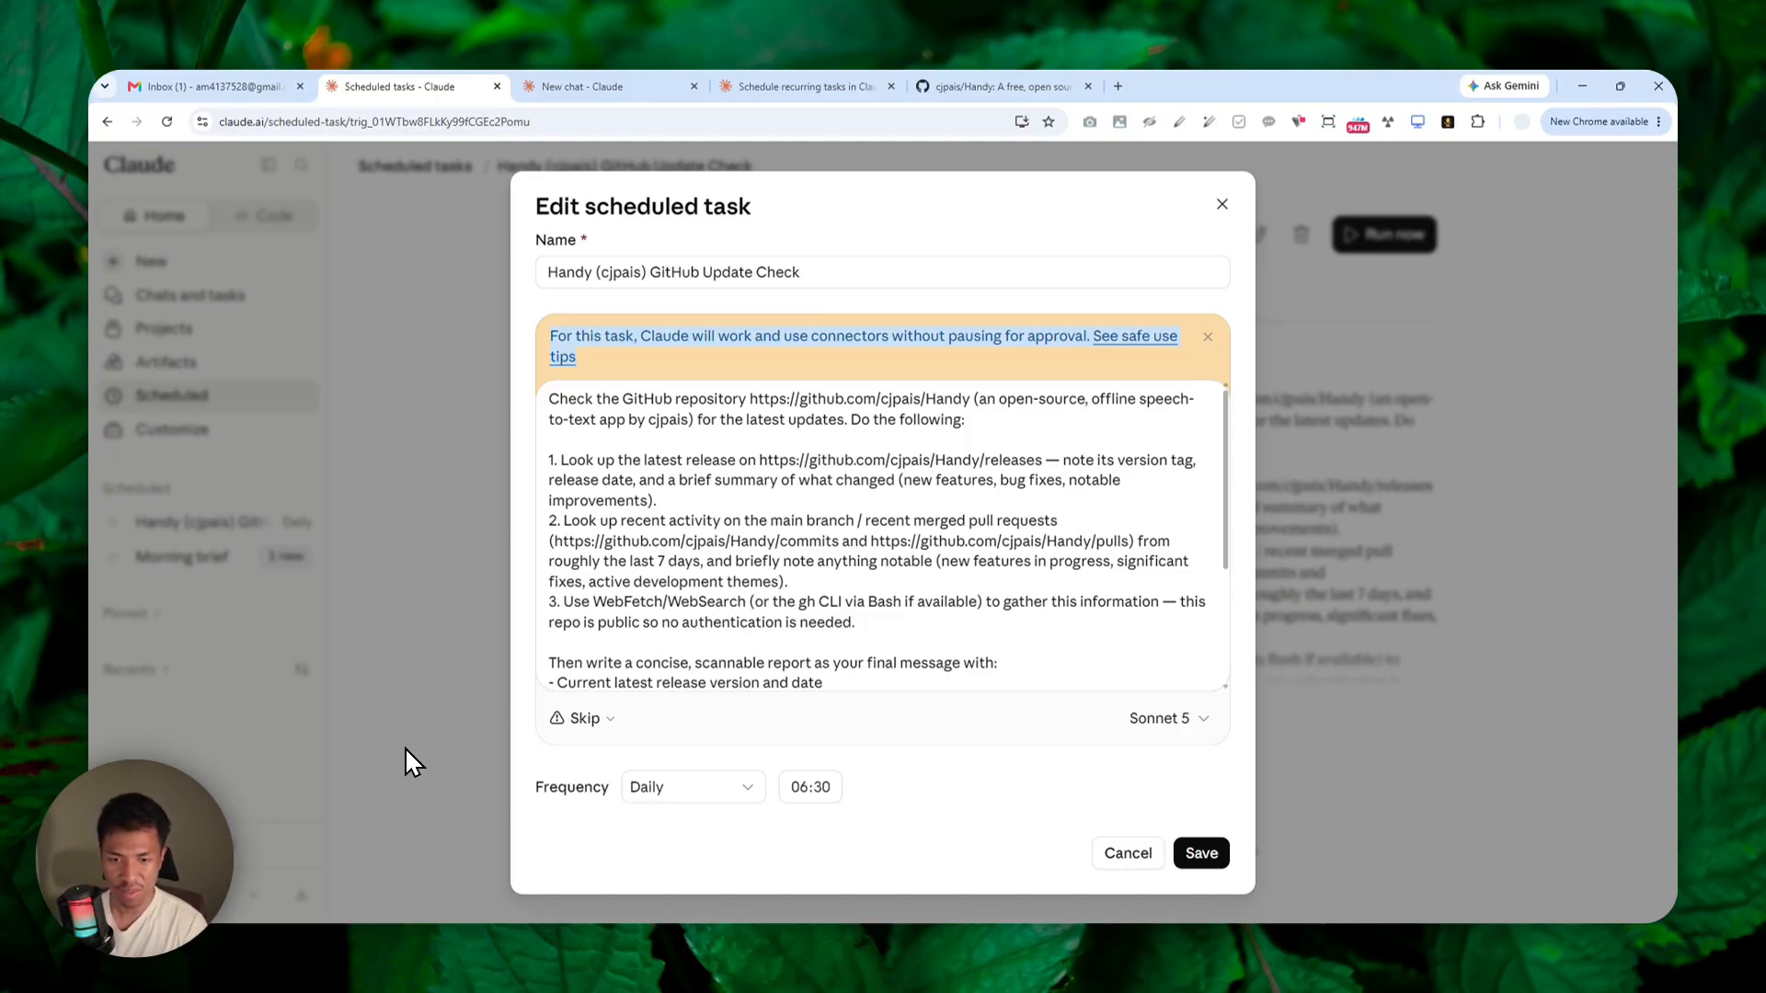
left_click(267, 938)
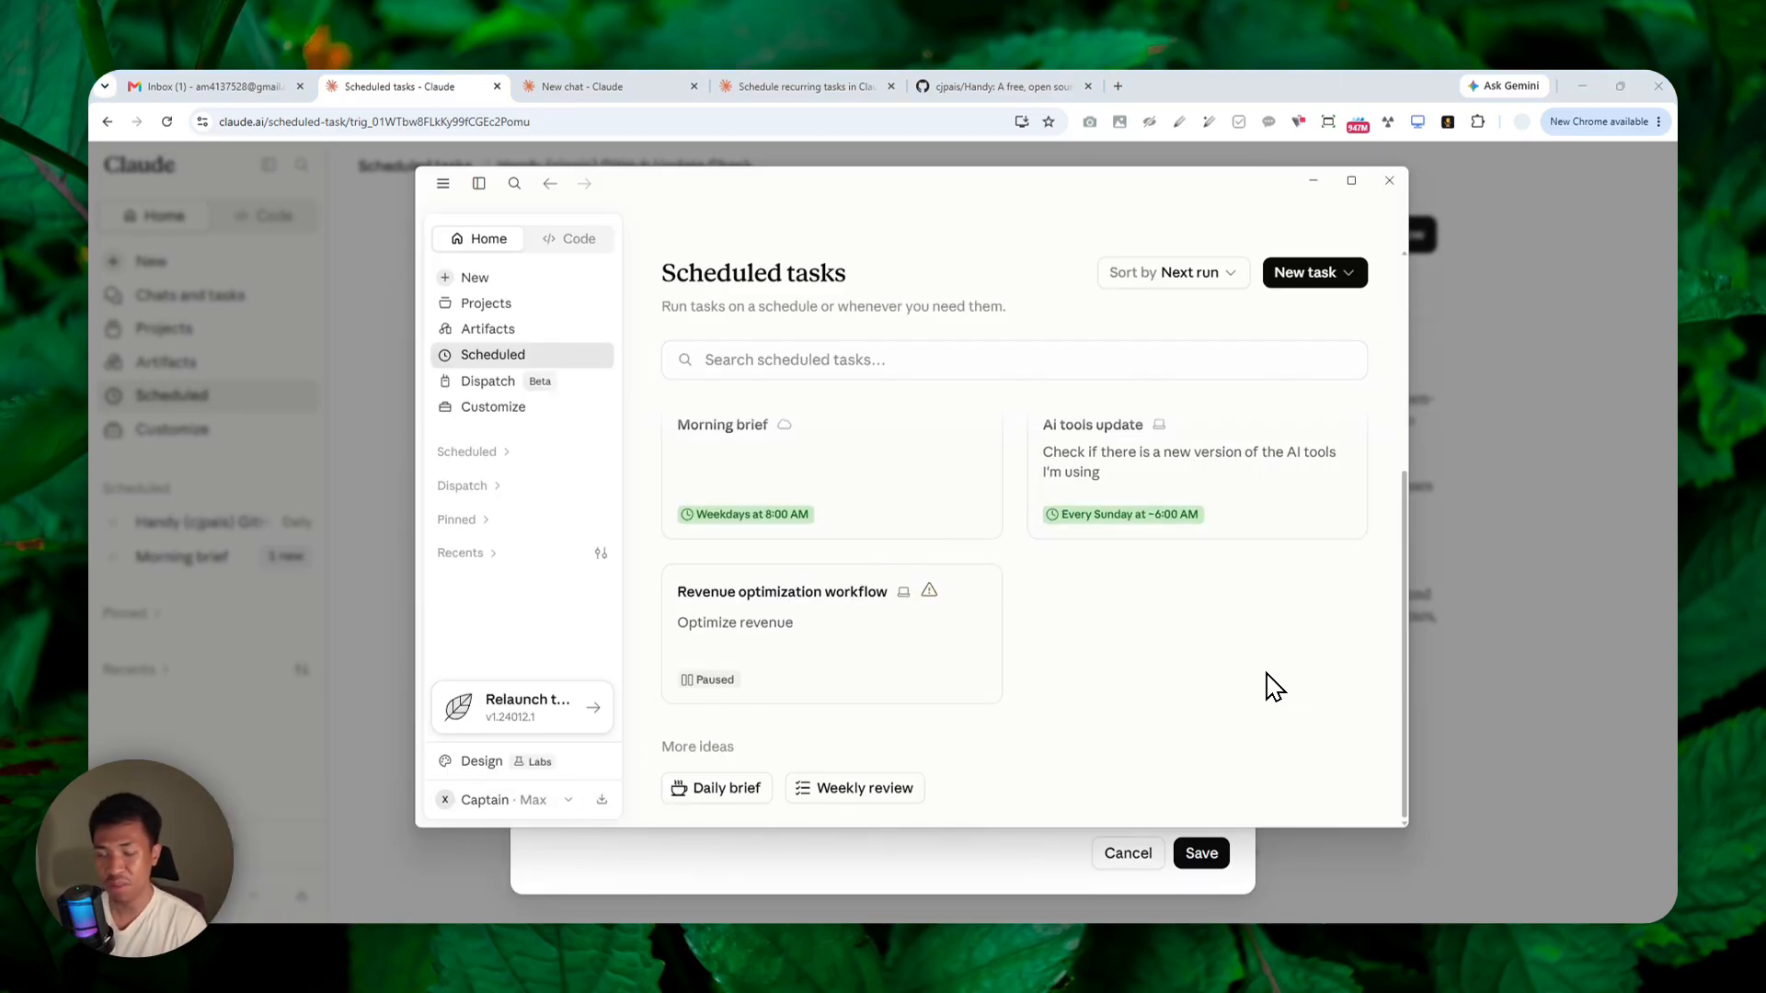
left_click(1314, 181)
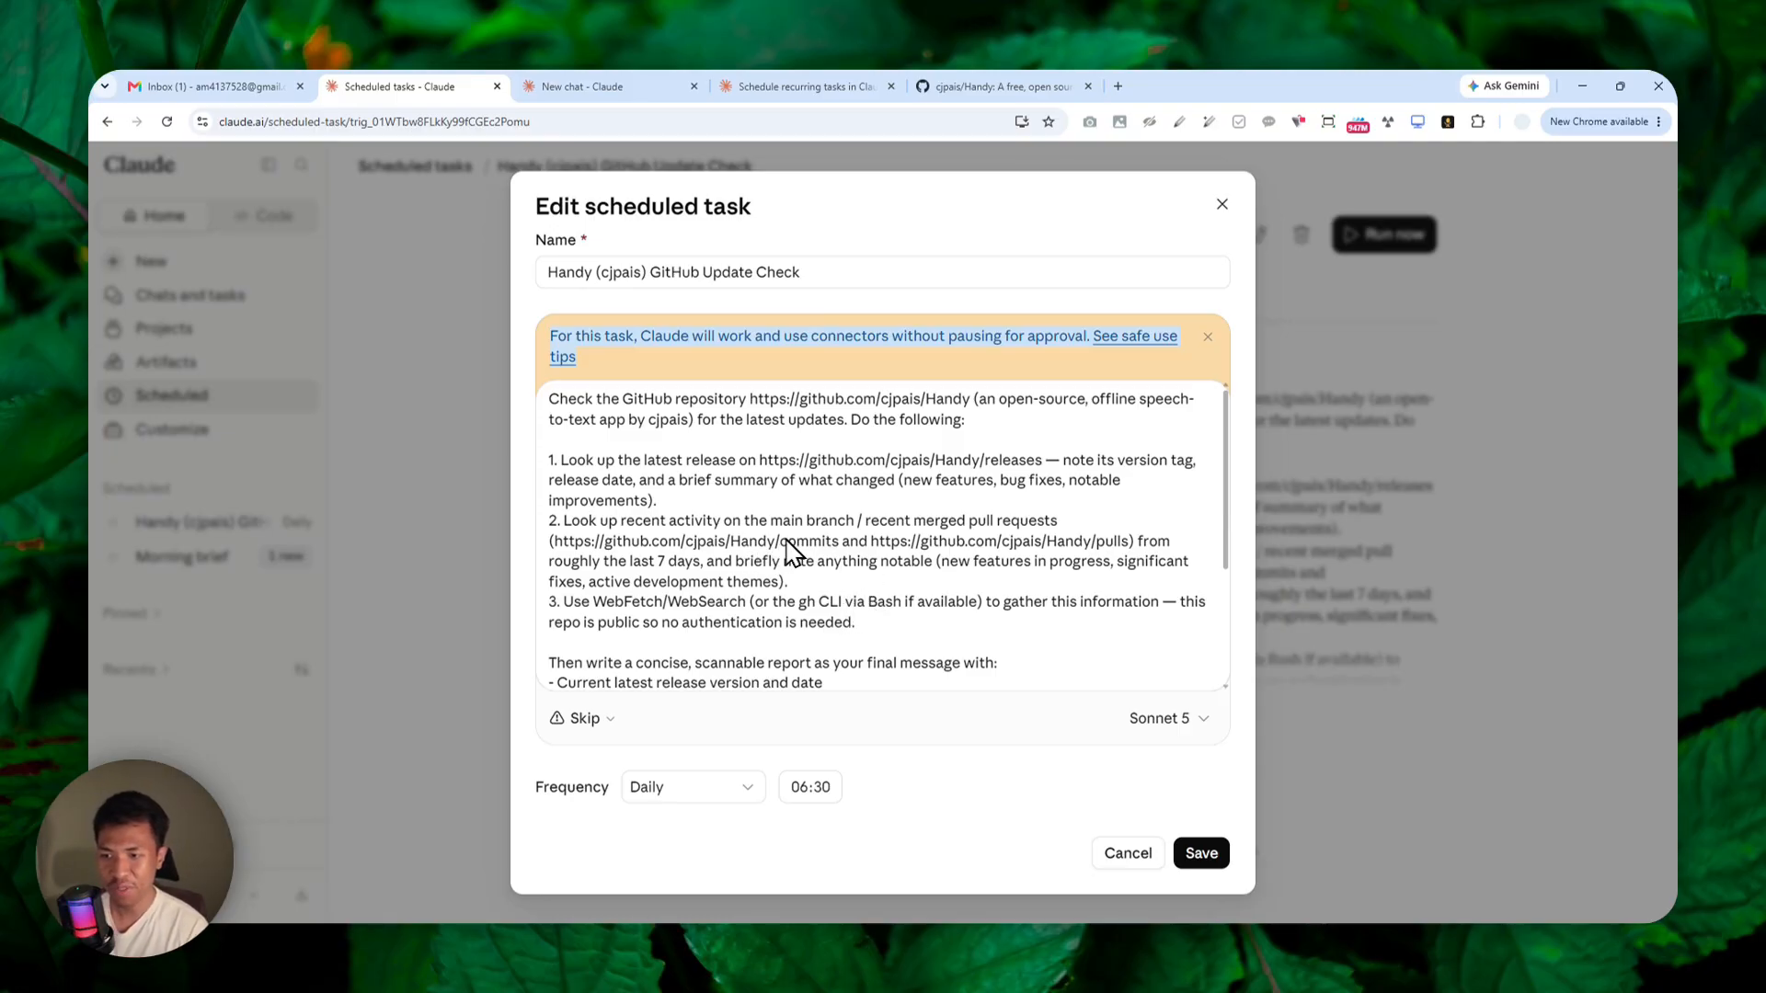
Keep Sonnet 5 as the model and Daily as the frequency, save the task, and run it immediately.
left_click(1141, 719)
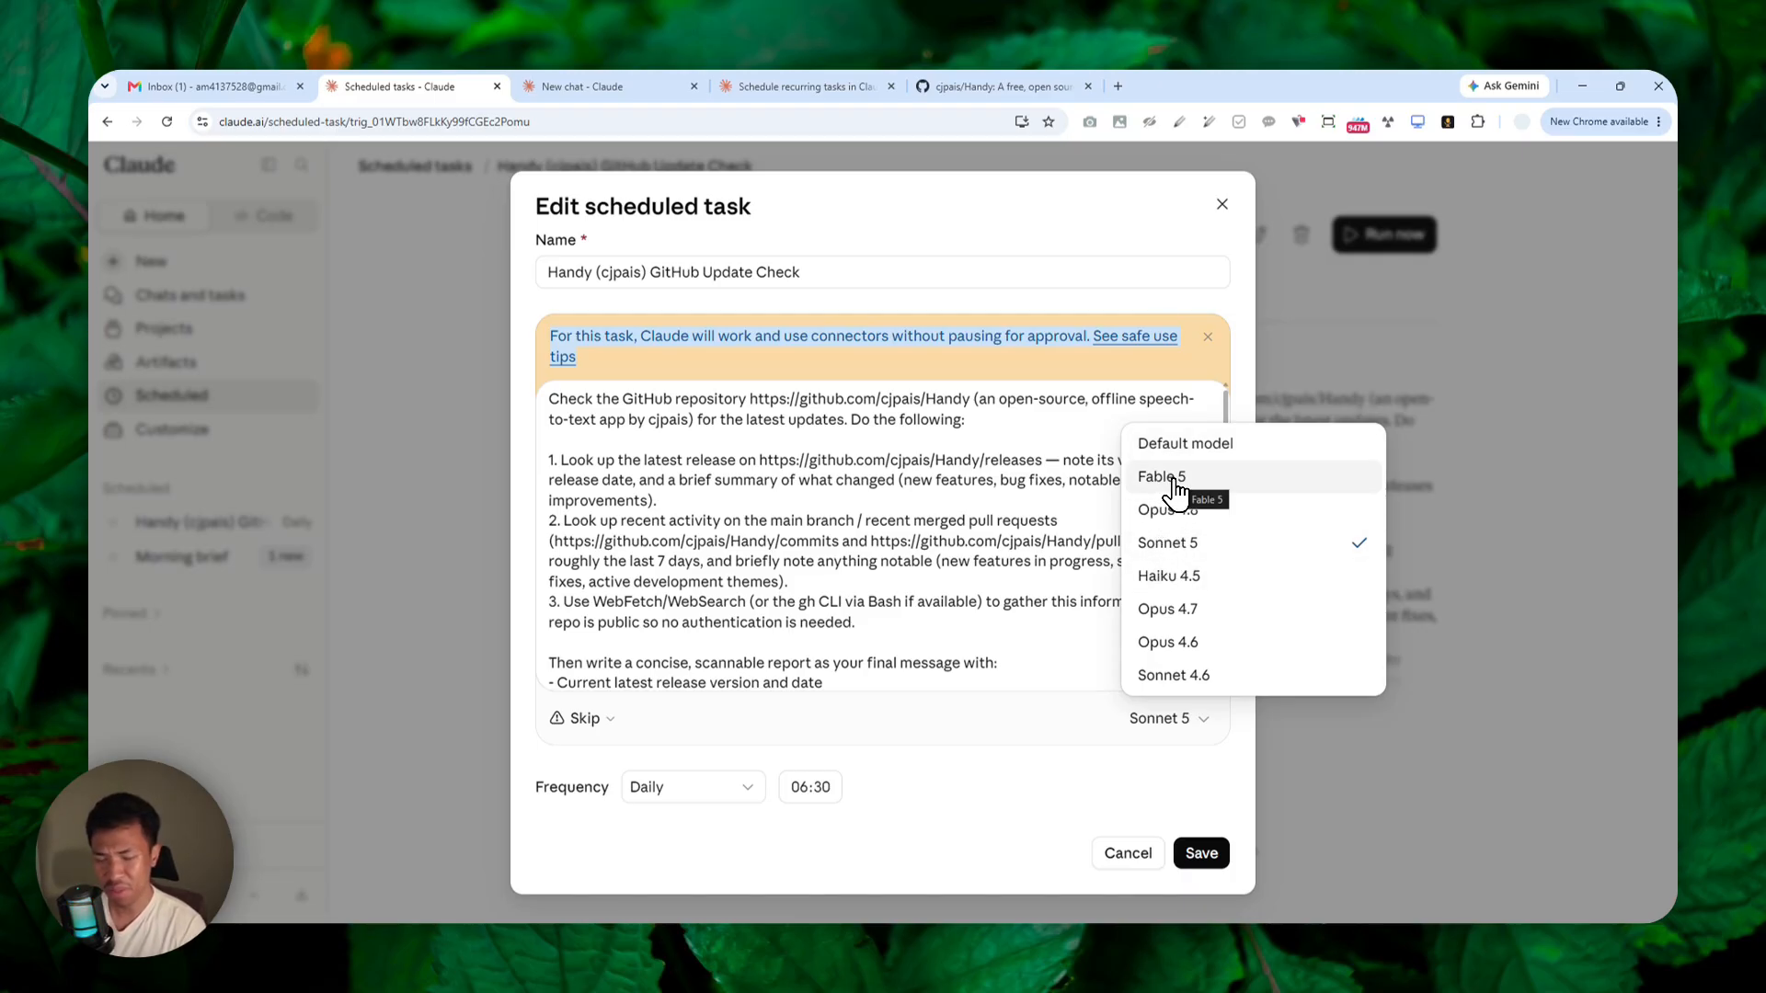
left_click(1161, 552)
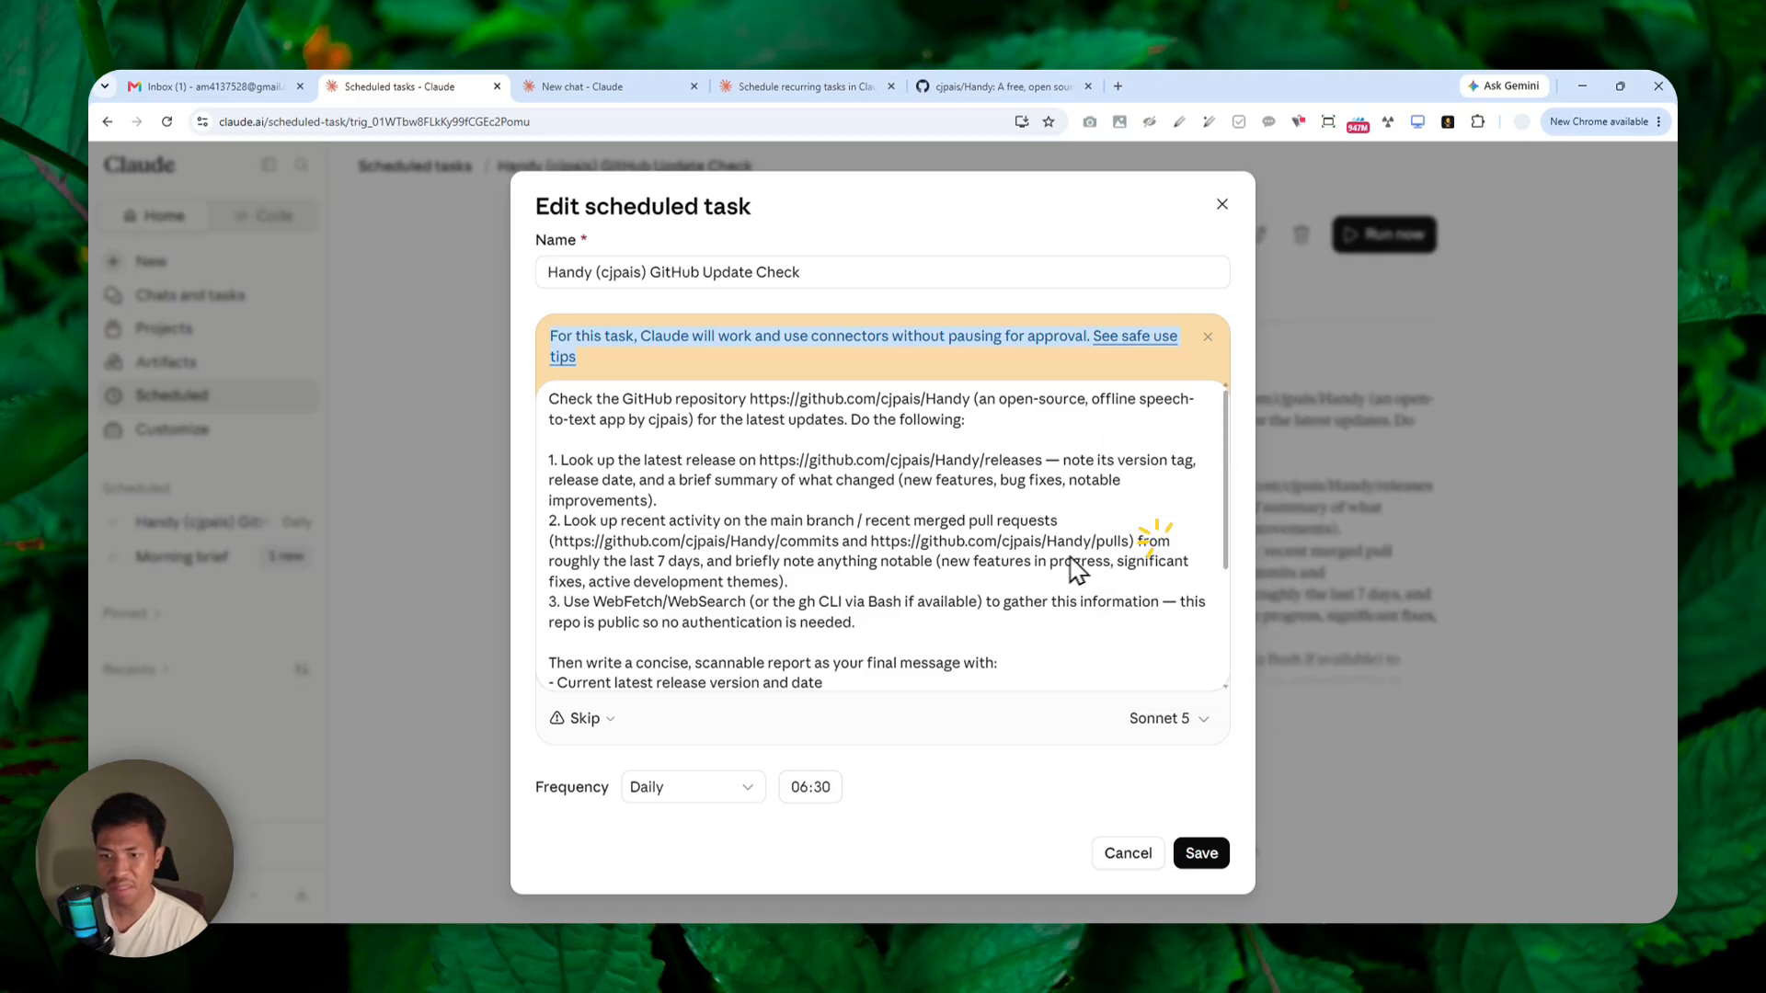
left_click(740, 784)
left_click(713, 788)
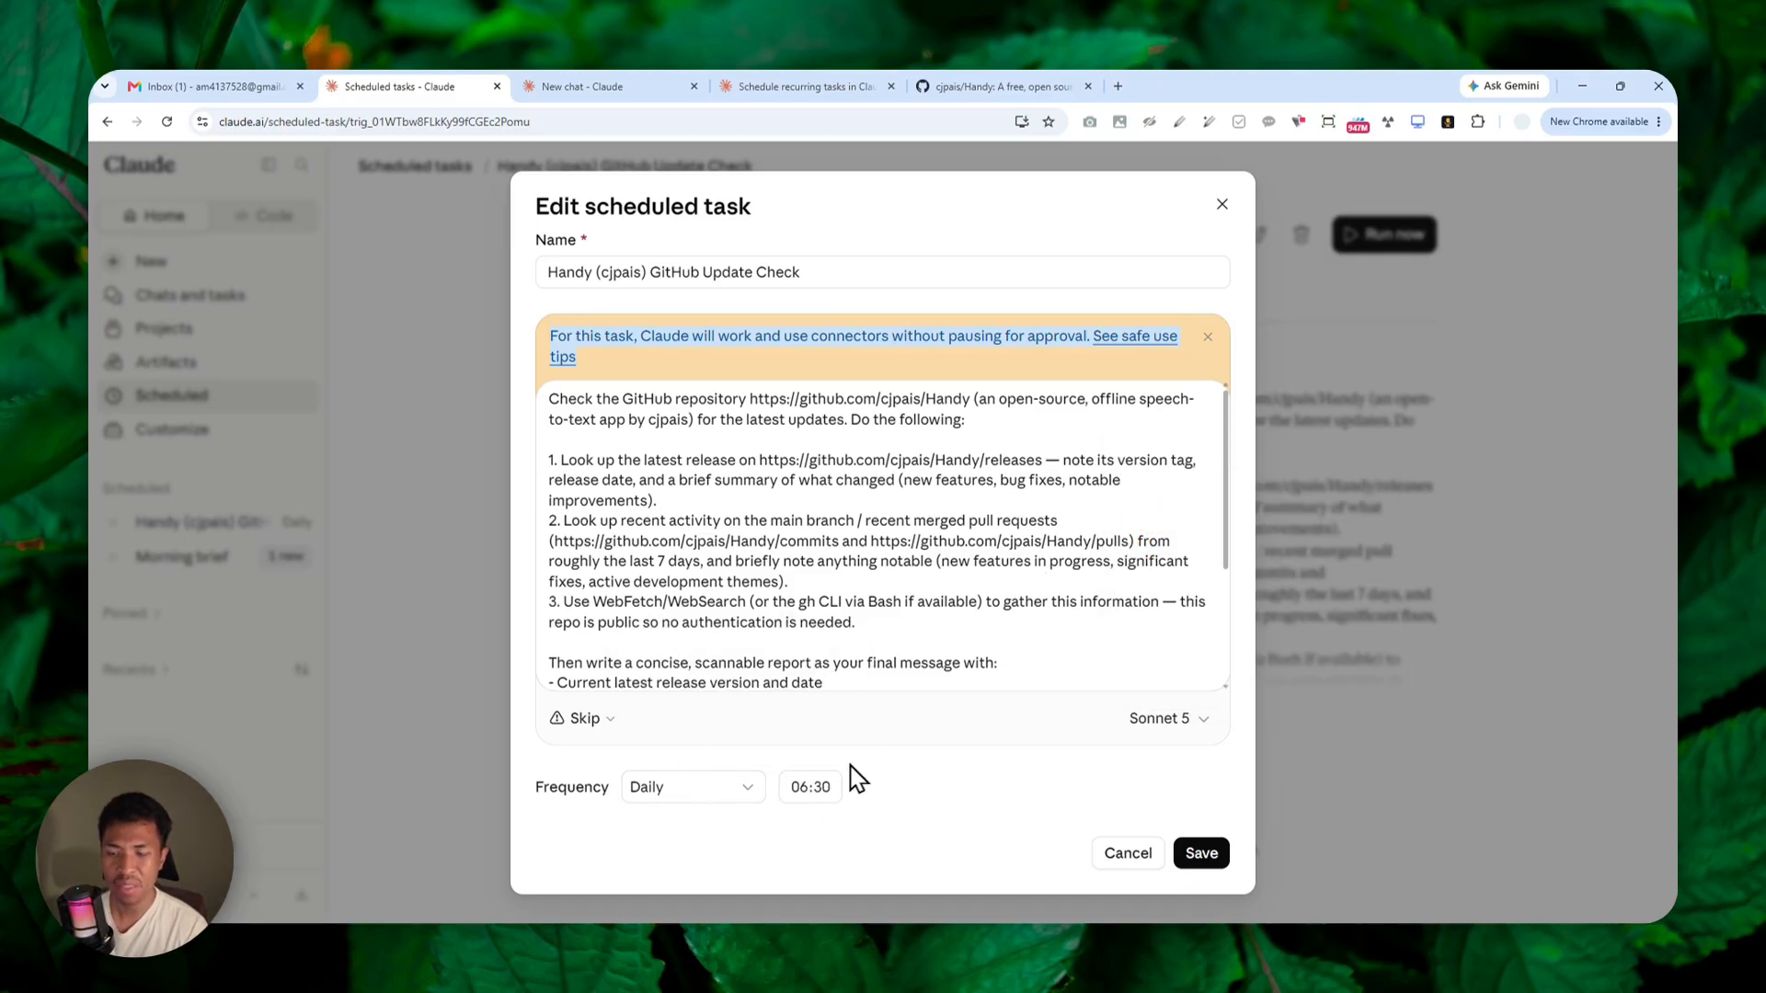
left_click(1205, 853)
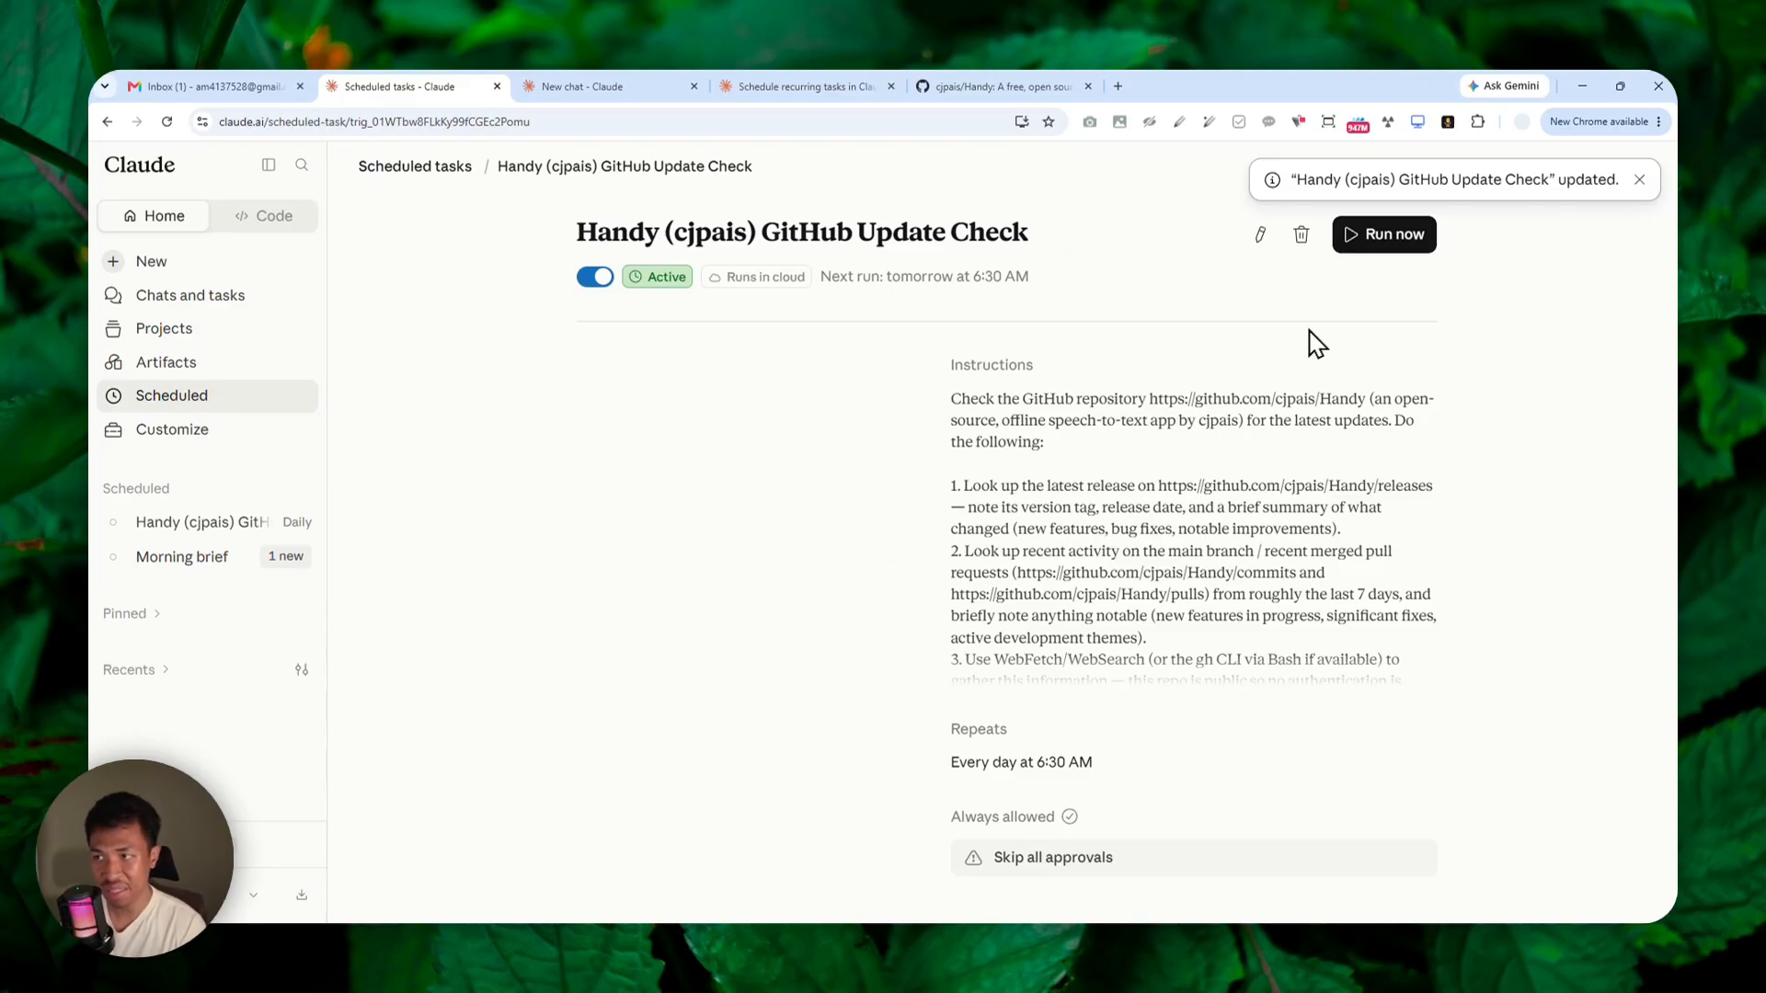
left_click(1410, 235)
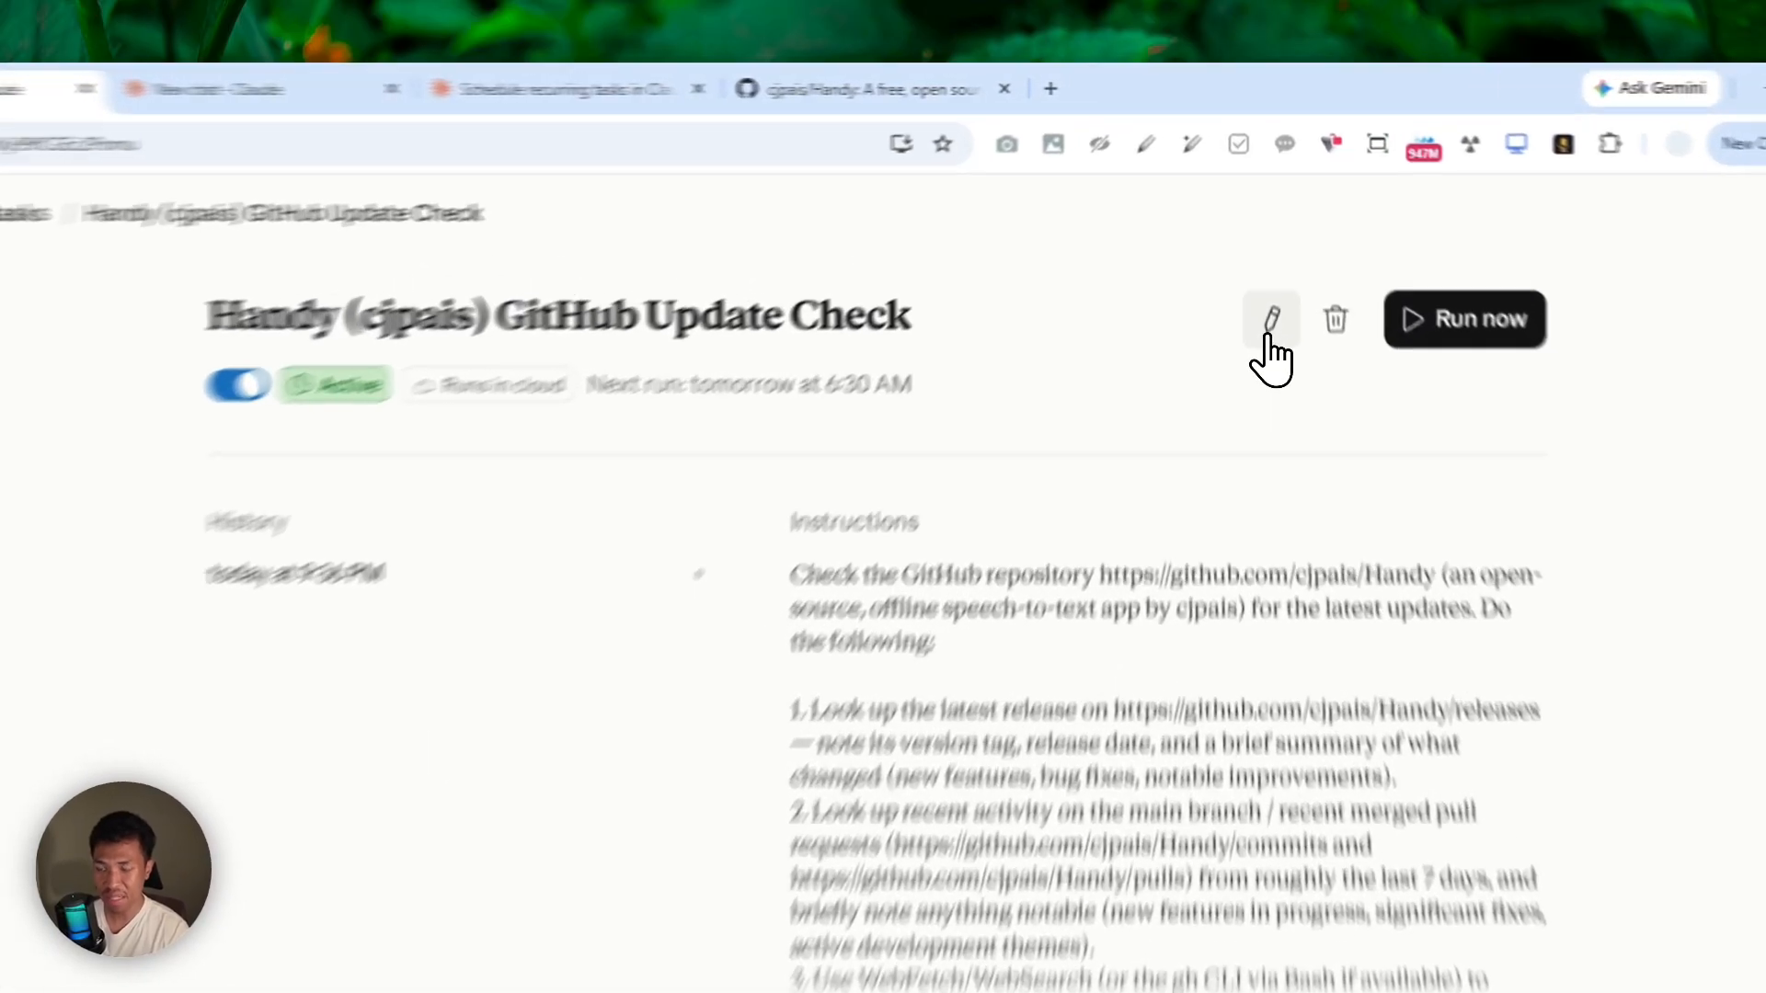
Reopen the task's edit form, review its full instructions, and close it without saving.
left_click(1260, 234)
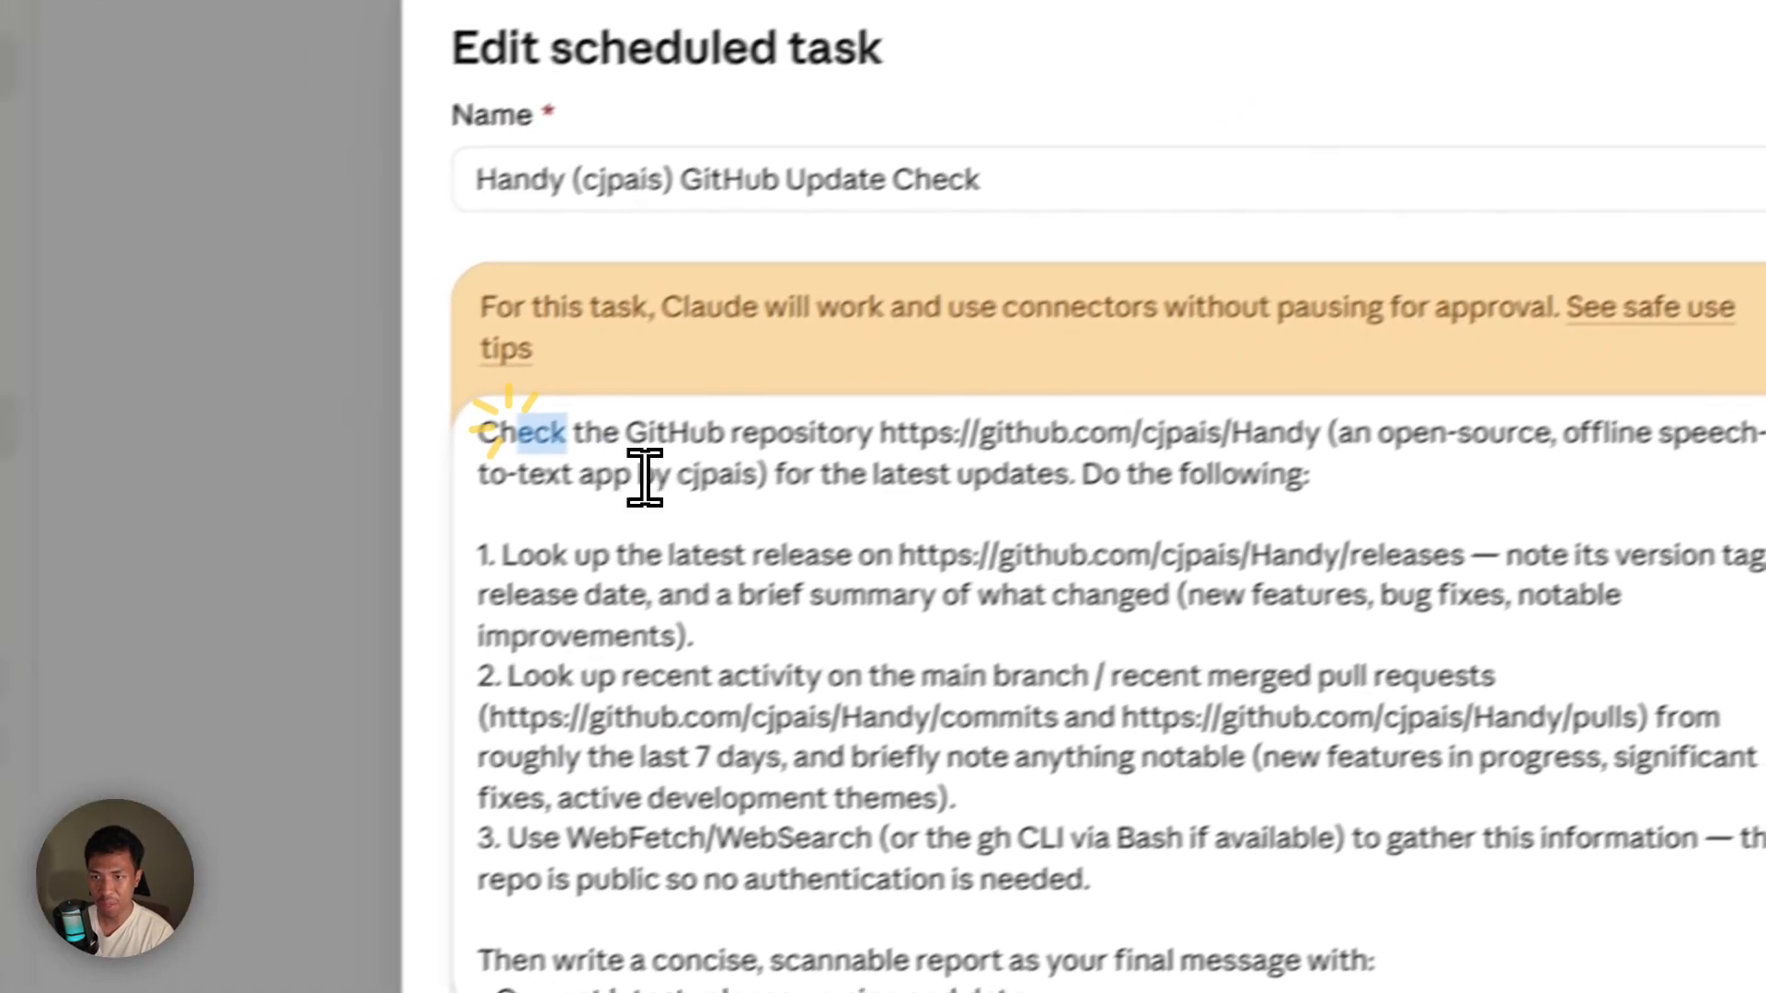
left_click_drag(516, 430, 1088, 631)
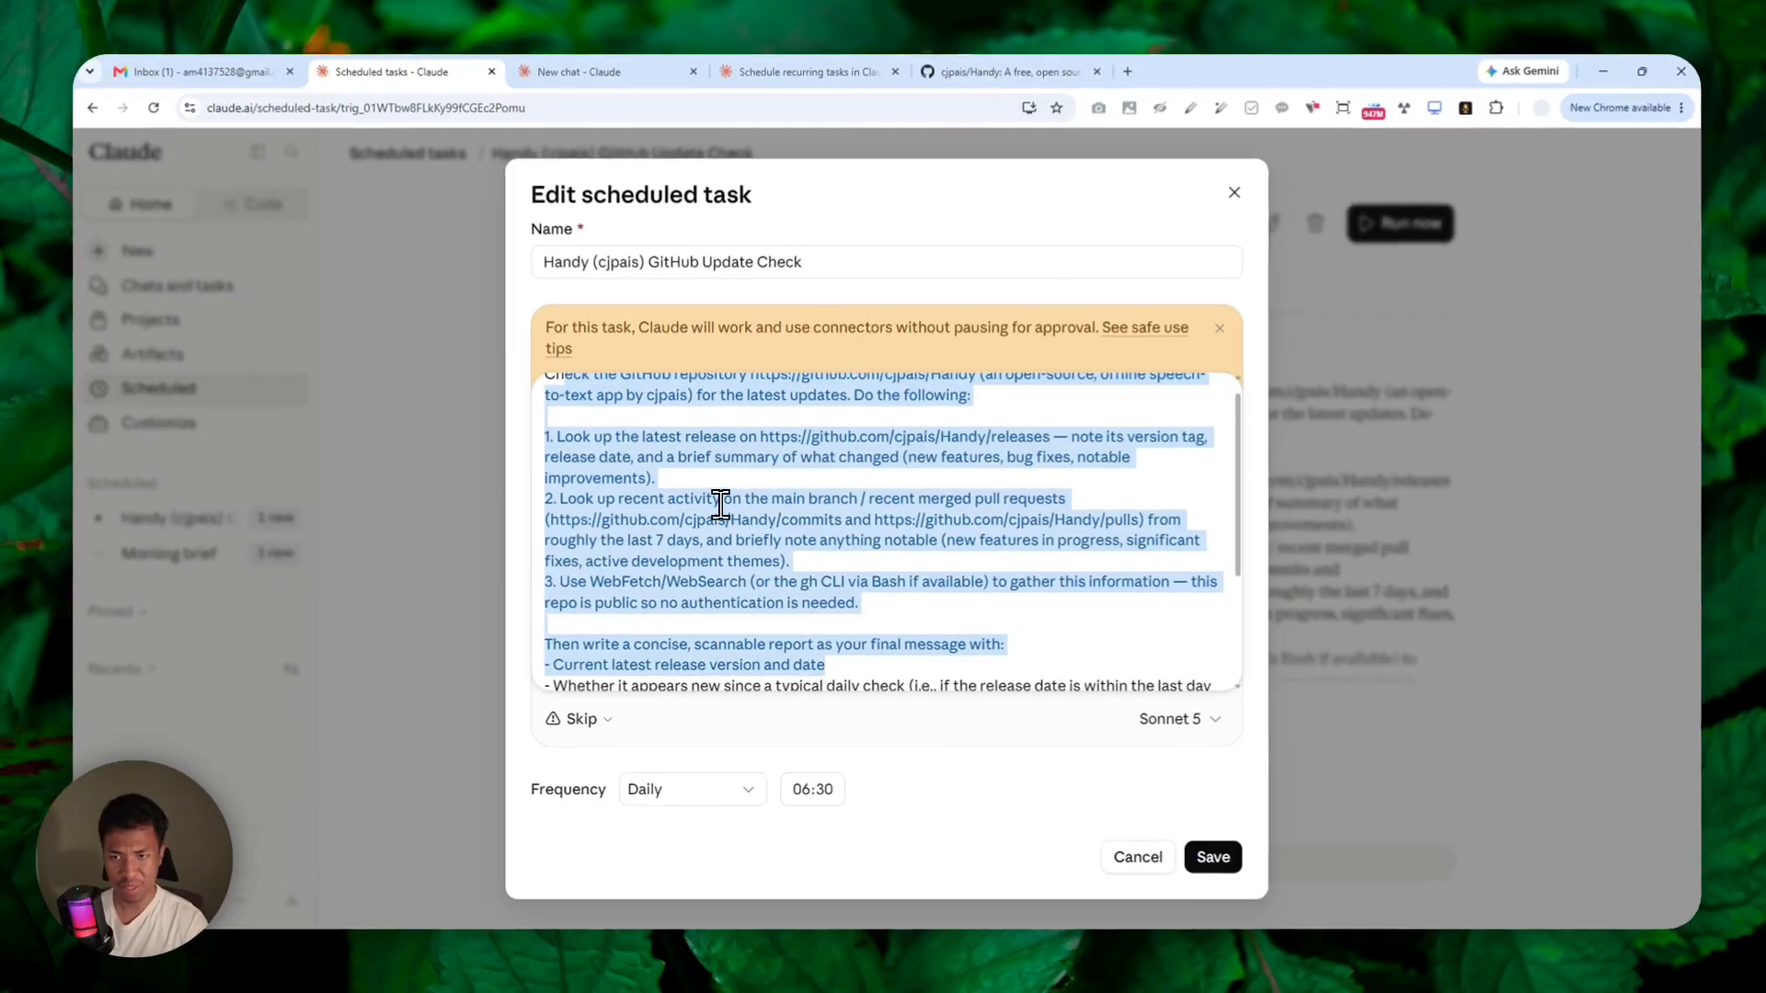
scroll(720, 509, "down", 2)
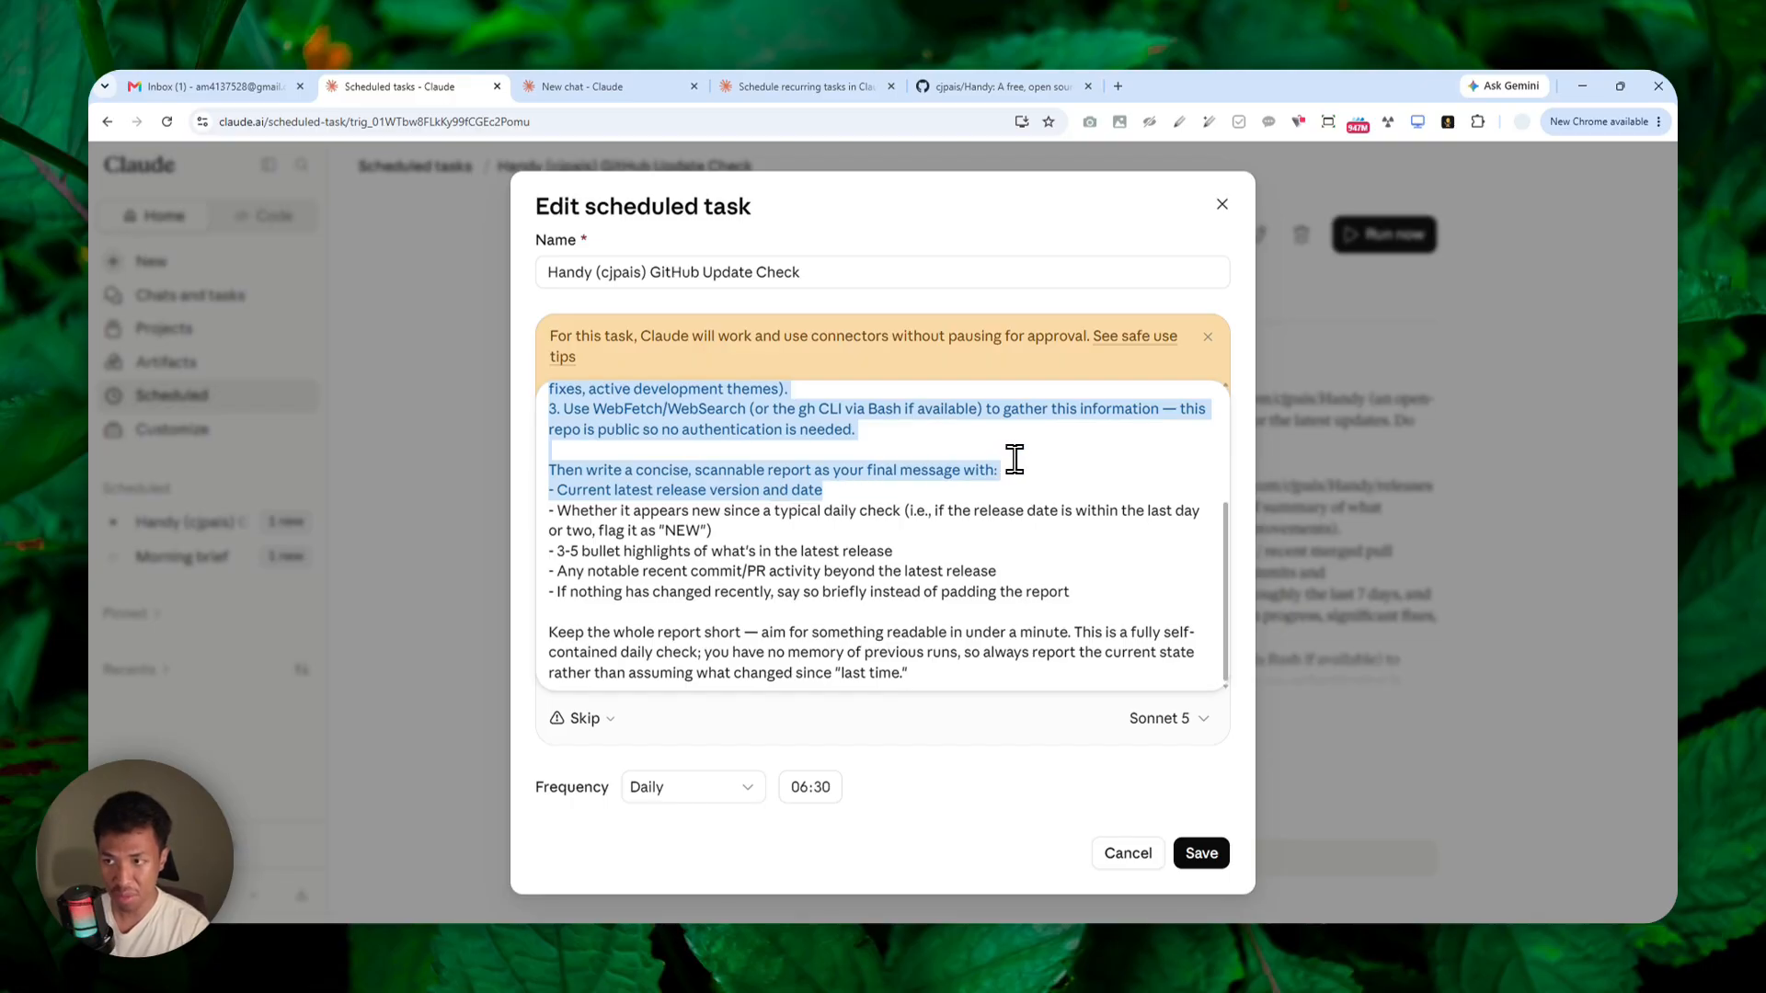
left_click(1222, 204)
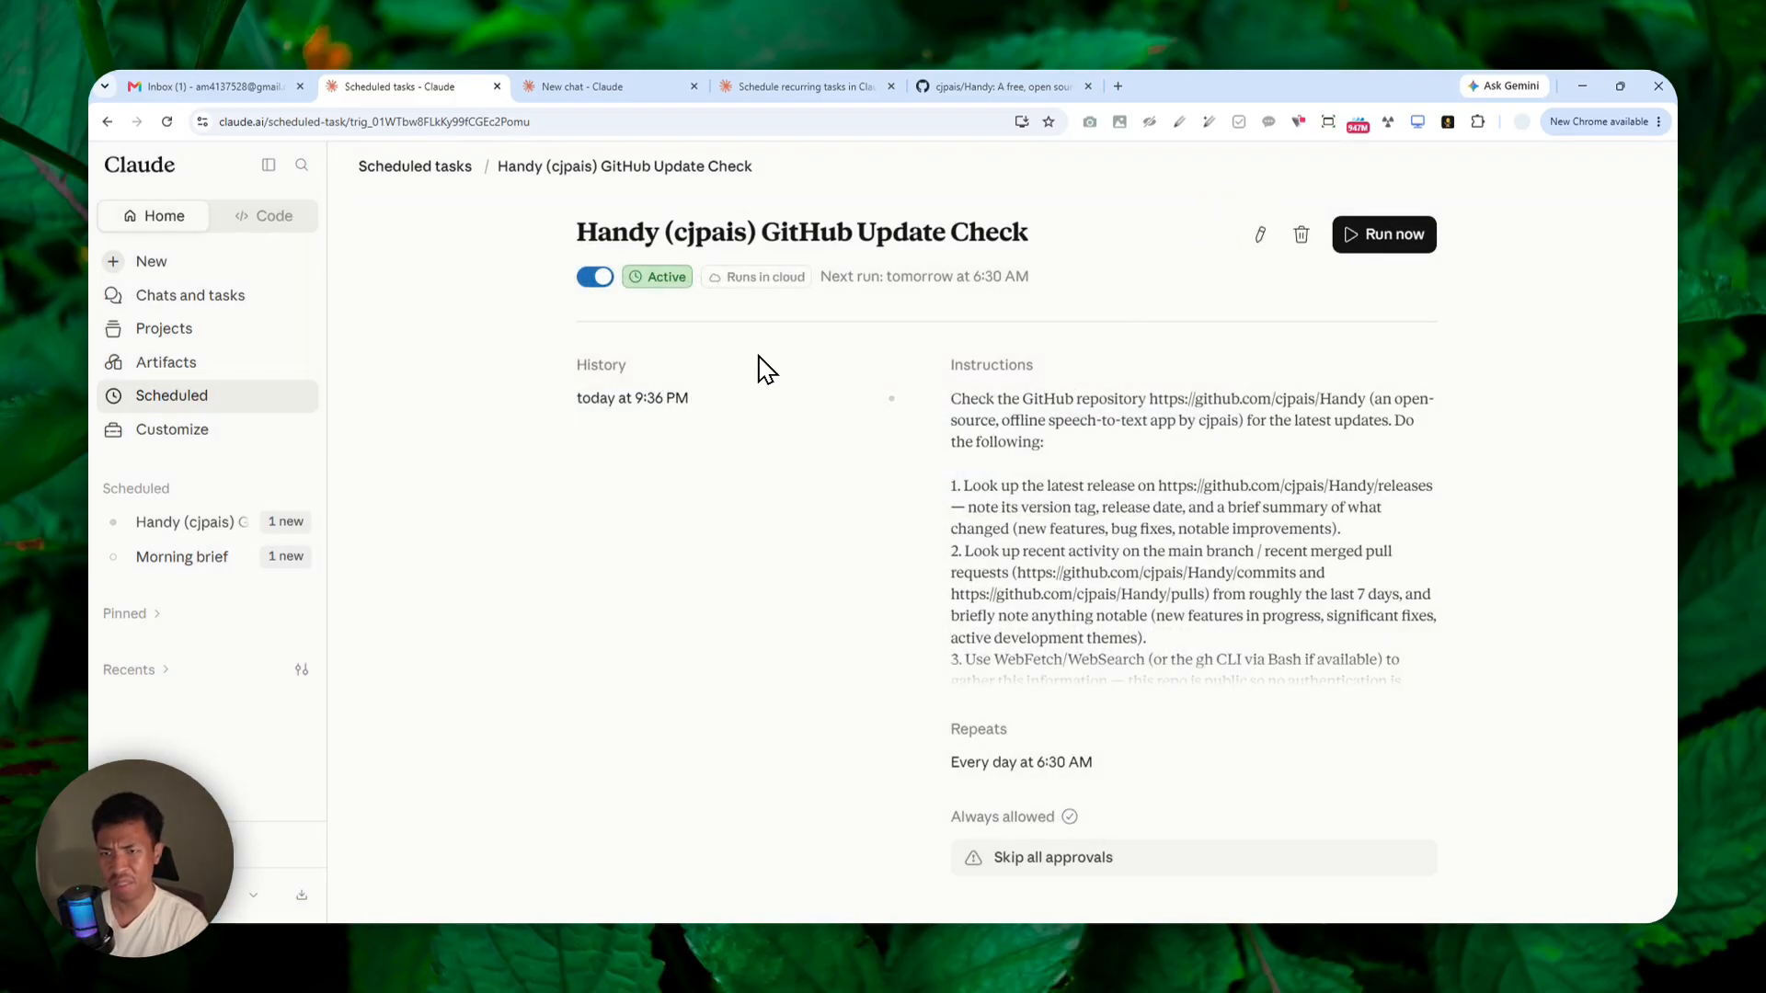
Open today's run from the task's history and expand the list of commands and web searches it performed.
left_click(688, 400)
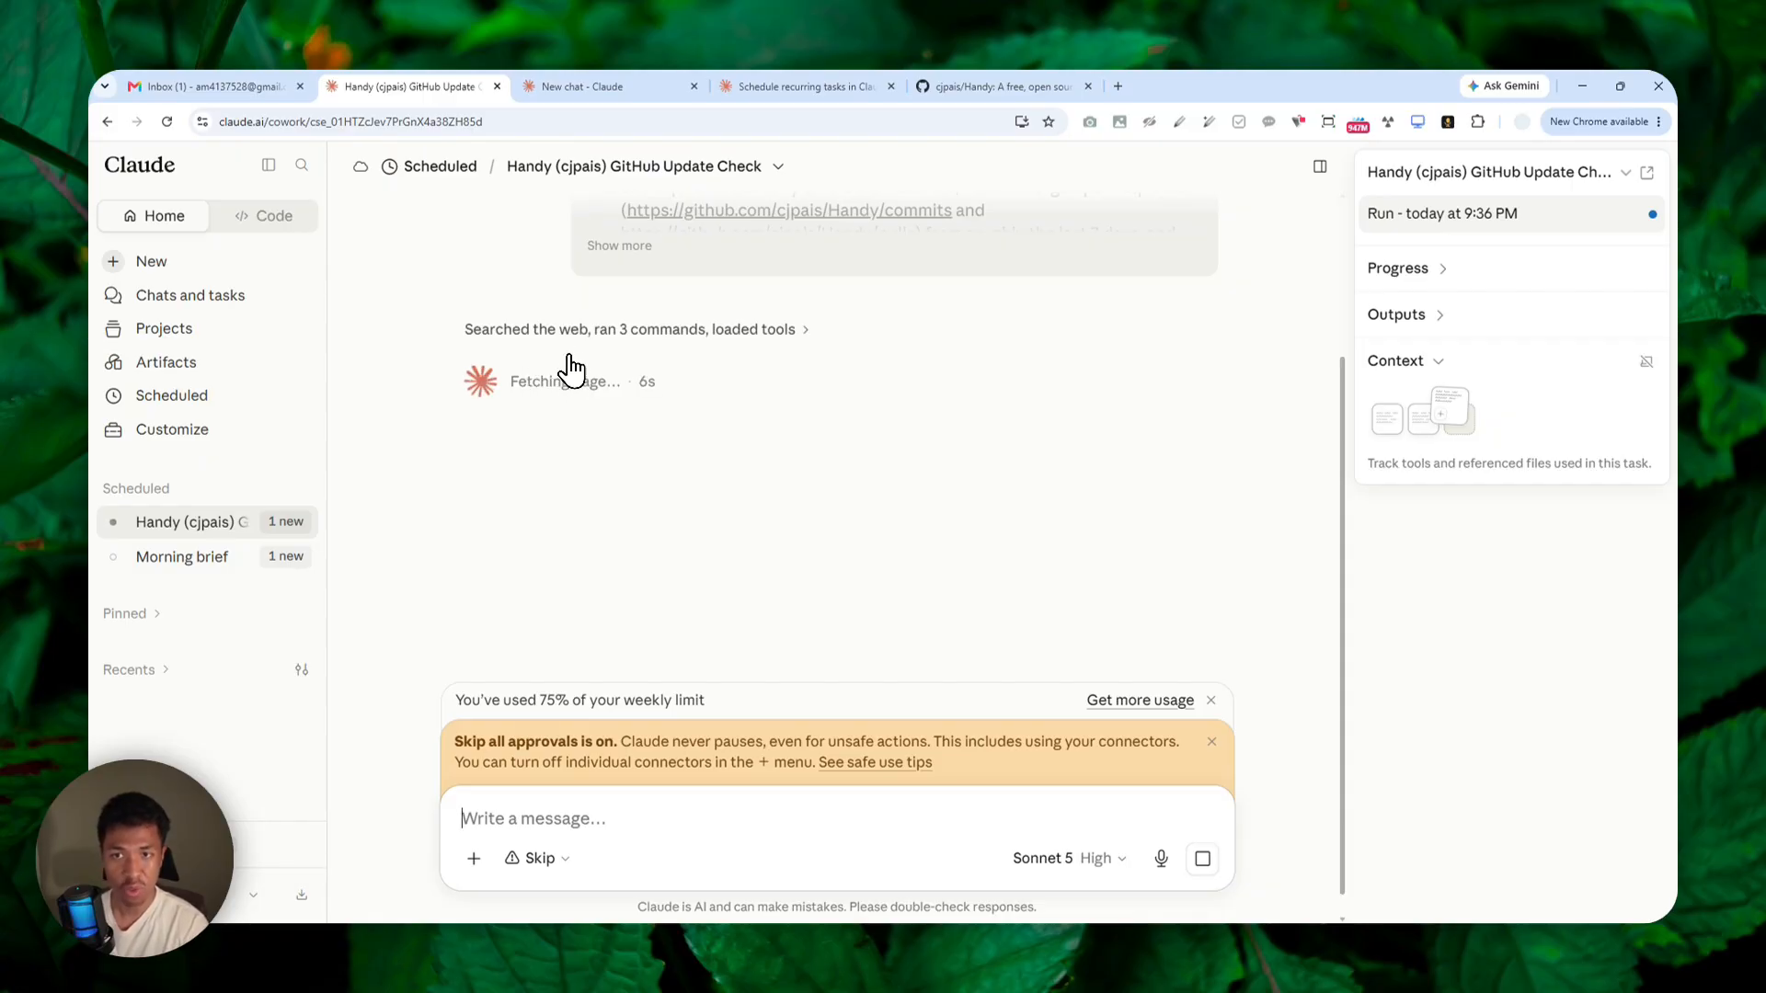
left_click(529, 331)
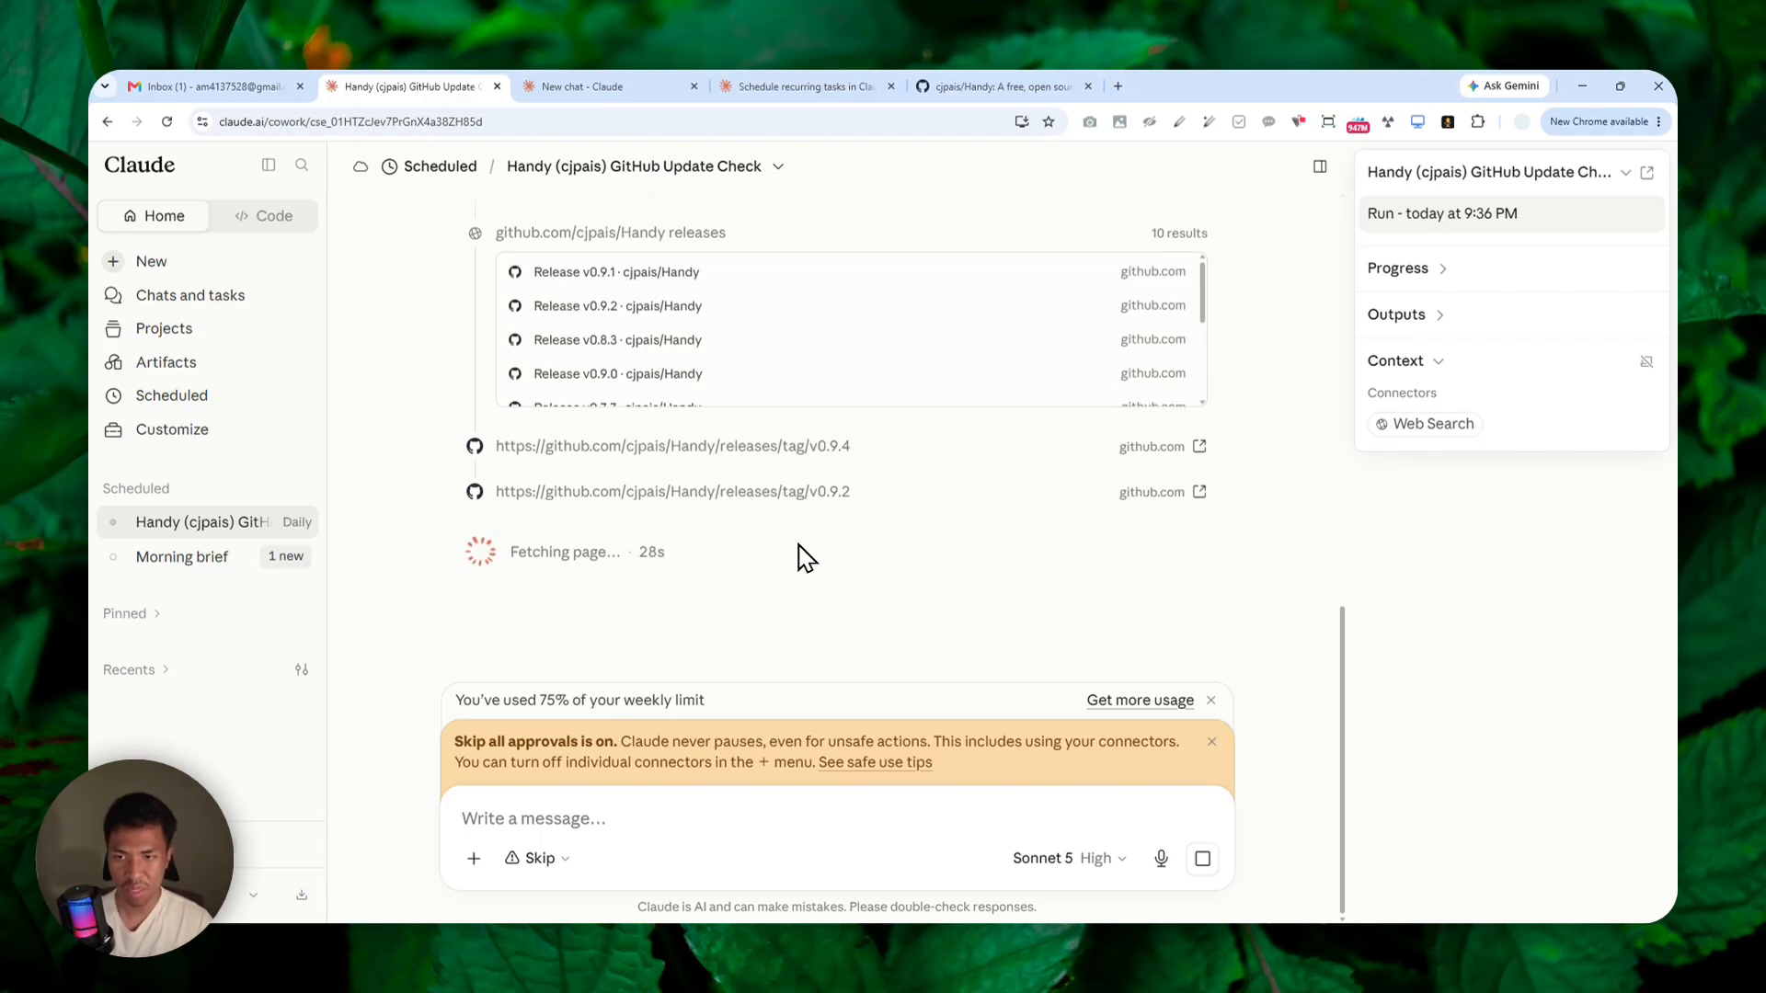
key("ctrl+F11")
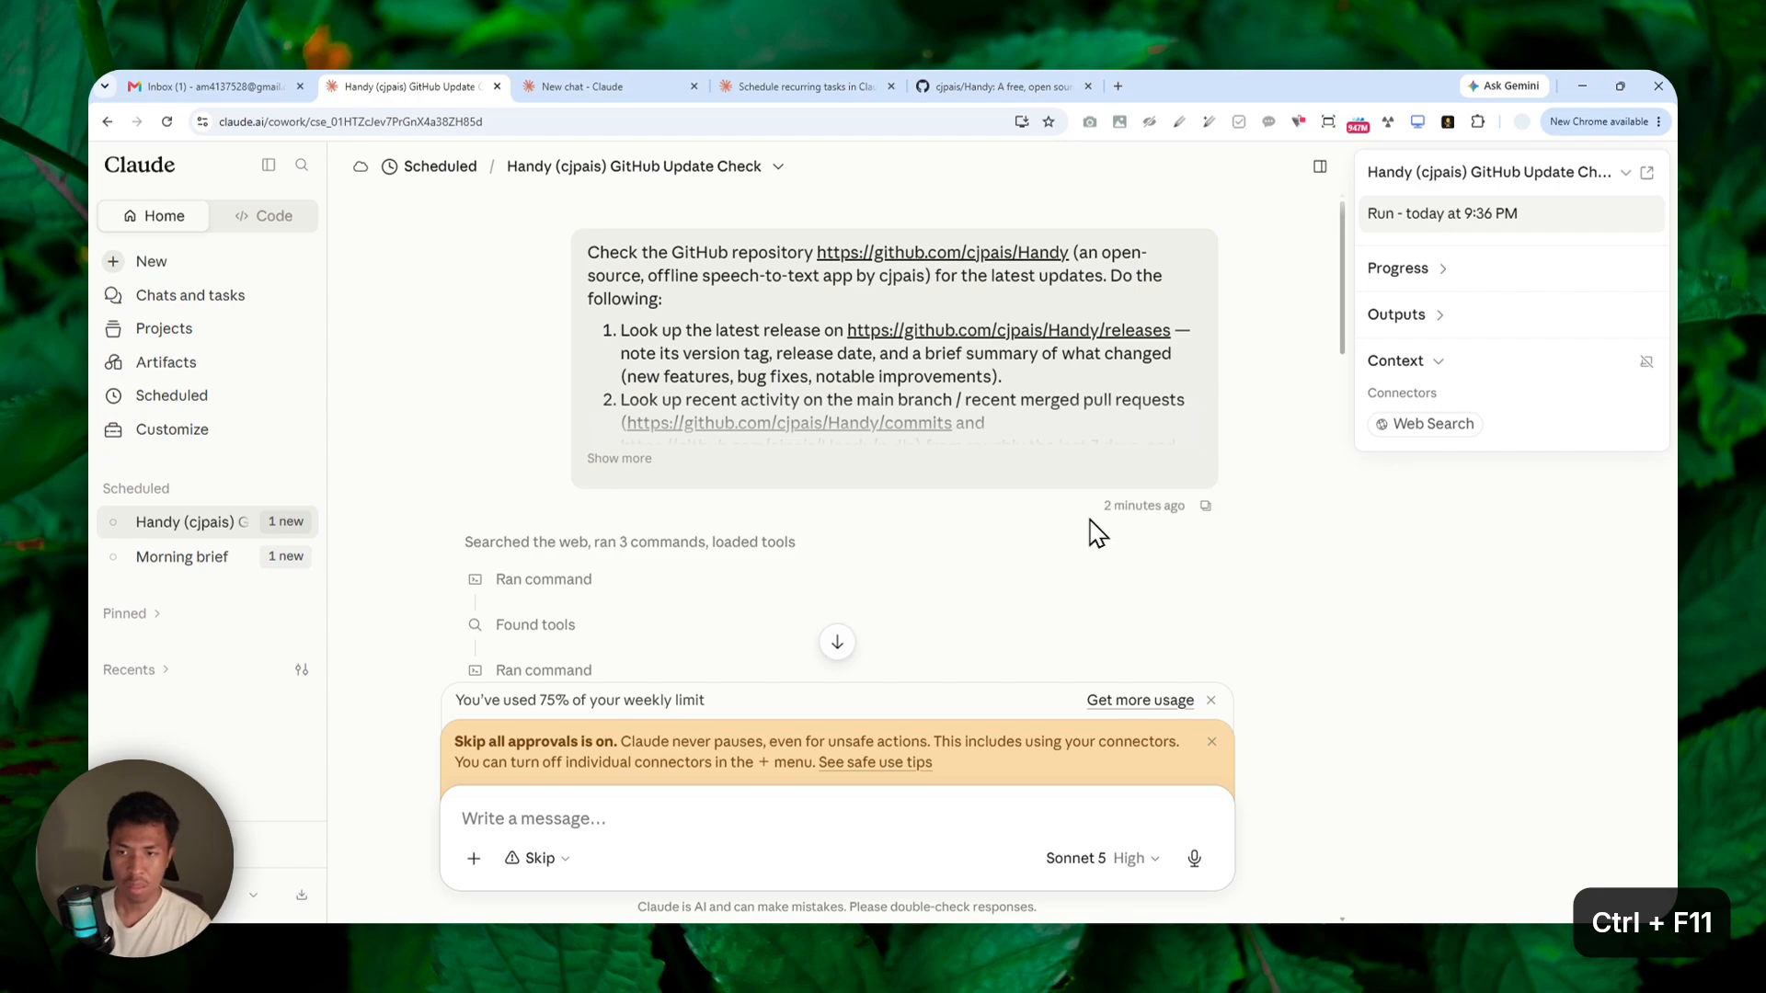
Read through the run's daily check report, covering the latest release highlights, release cadence, repo activity, bottom line and sources.
scroll(828, 446, "down", 5)
scroll(500, 461, "down", 15)
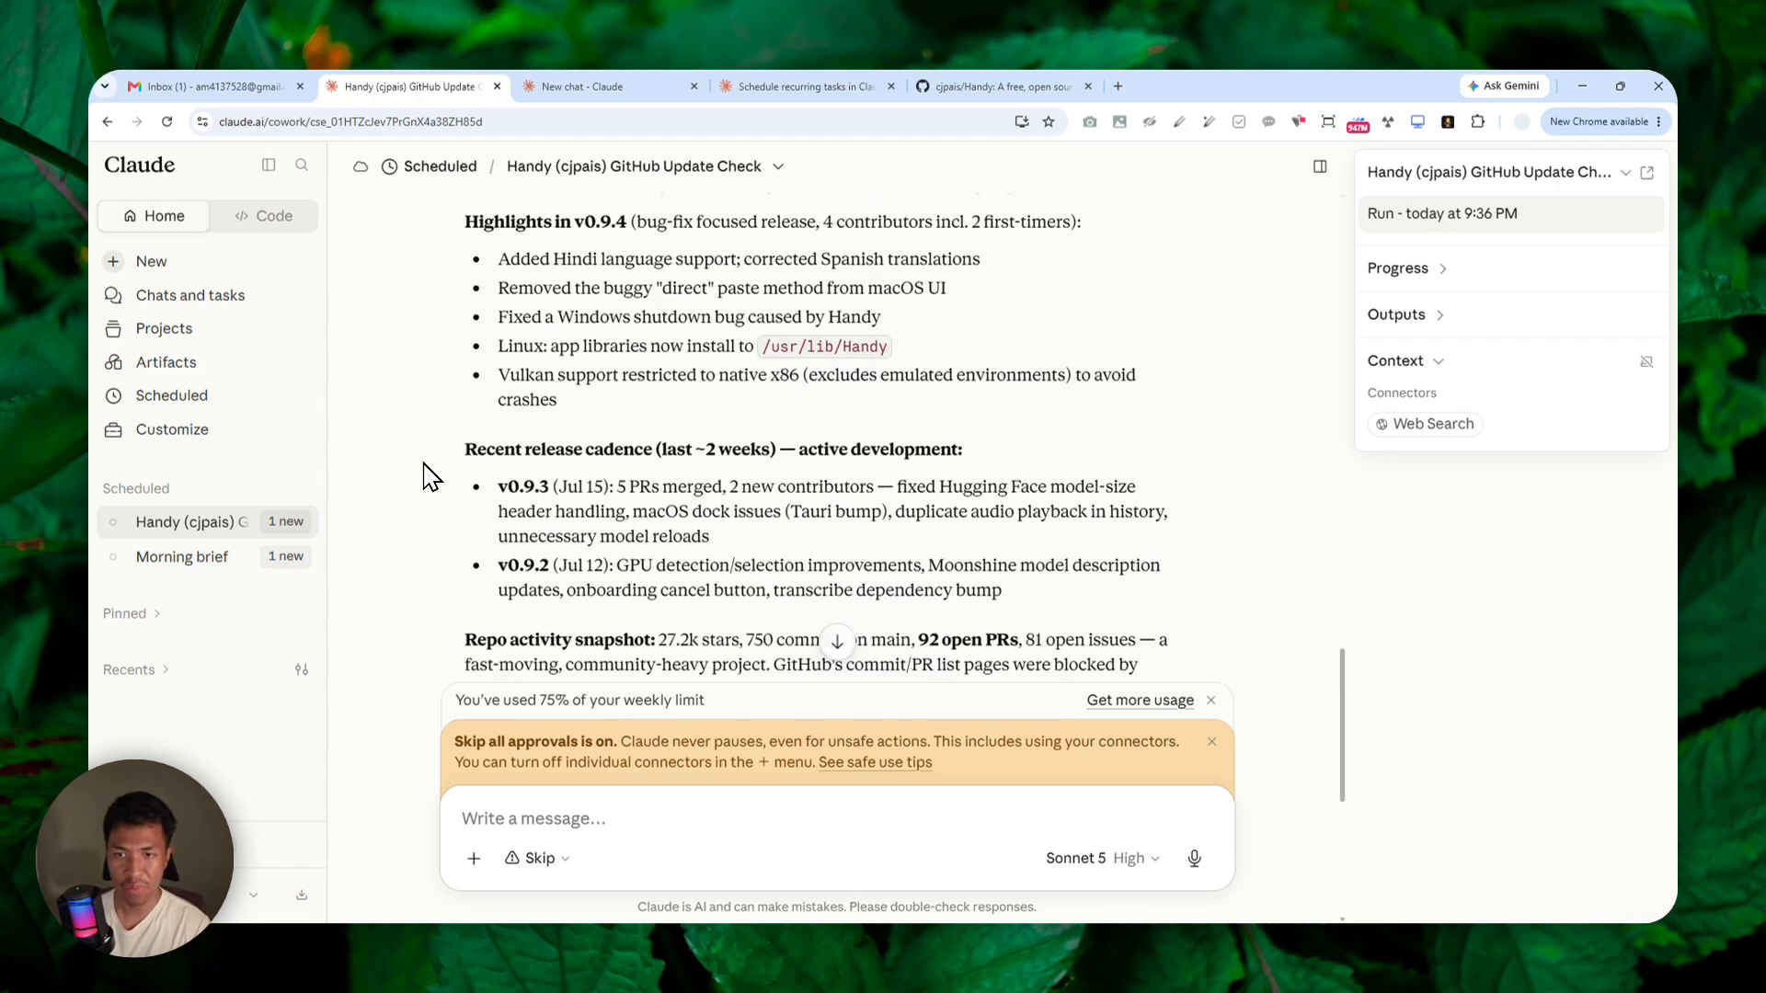
scroll(432, 446, "down", 7)
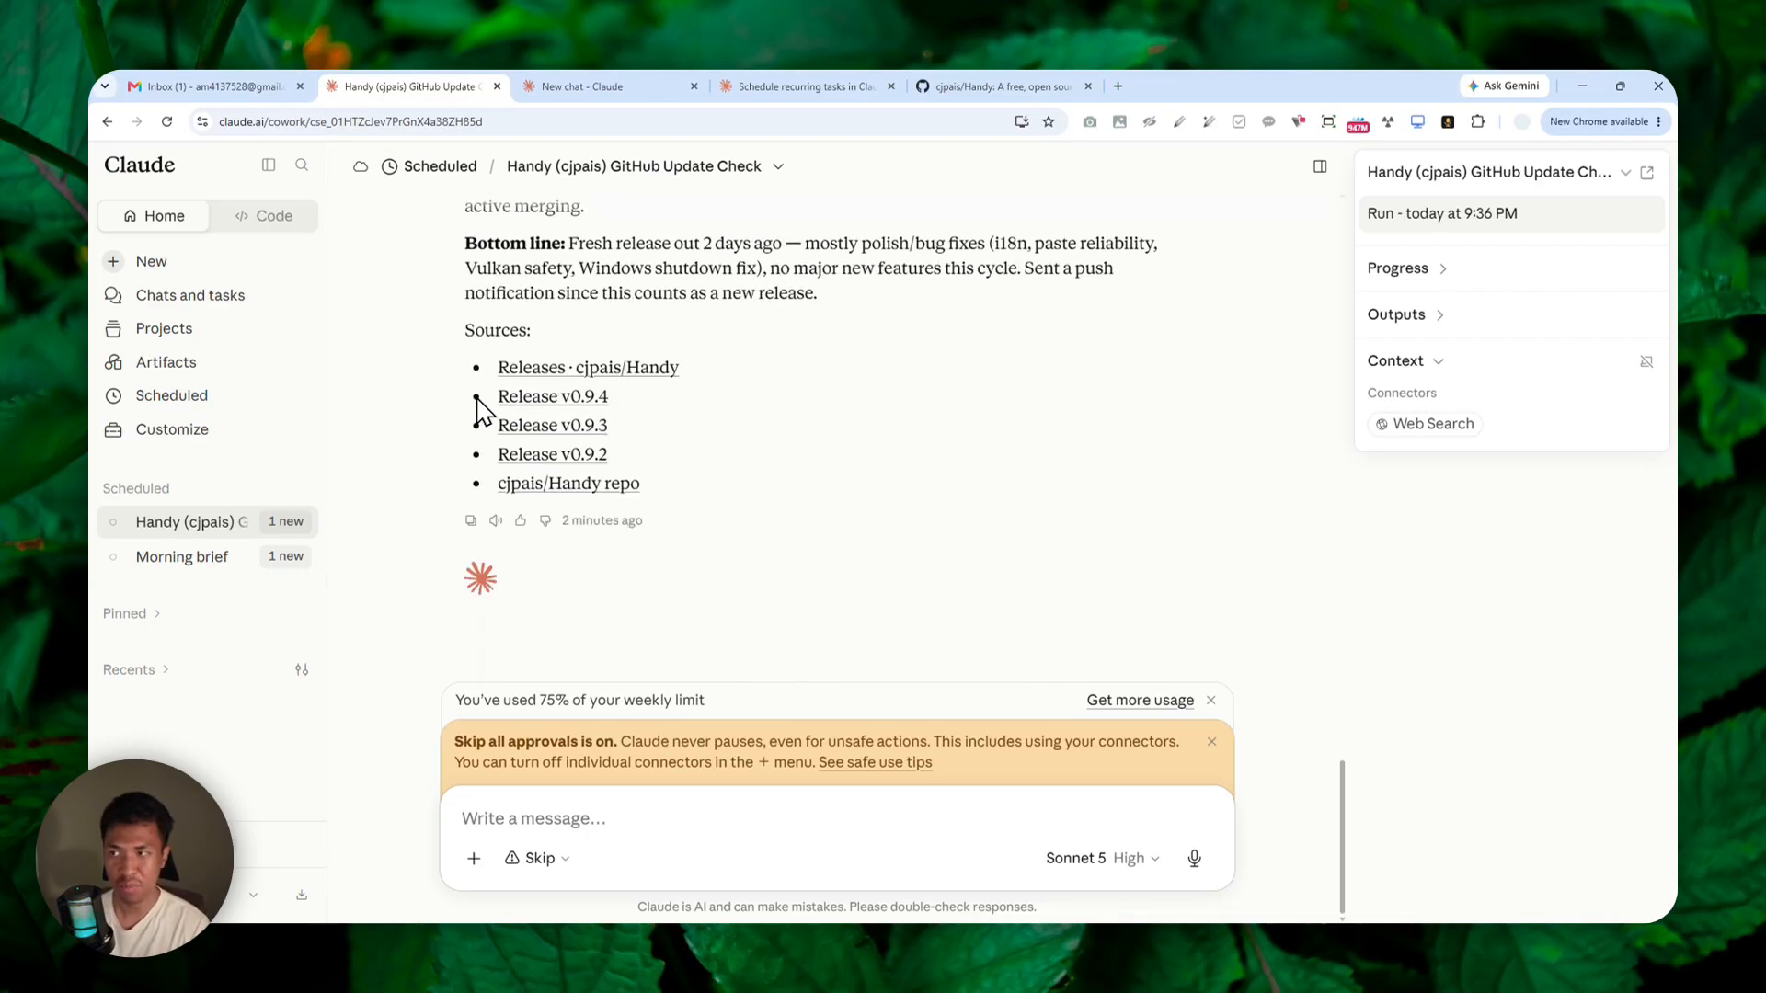
scroll(680, 376, "up", 3)
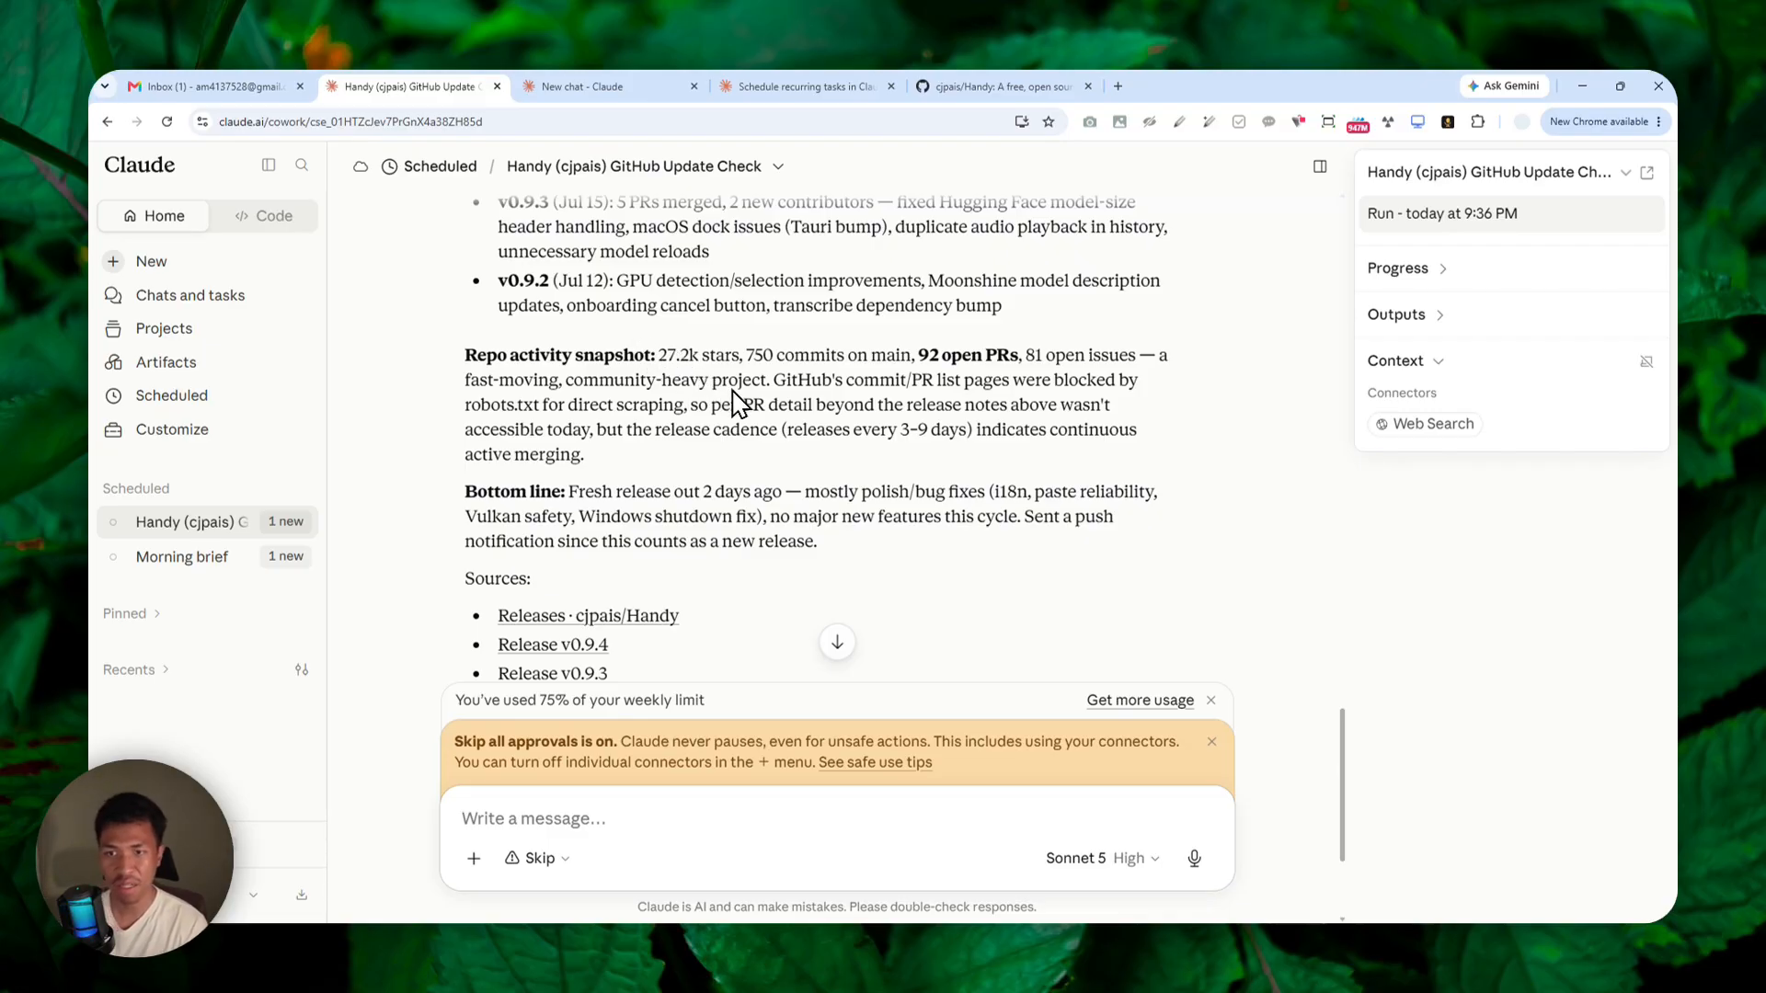
scroll(771, 421, "up", 4)
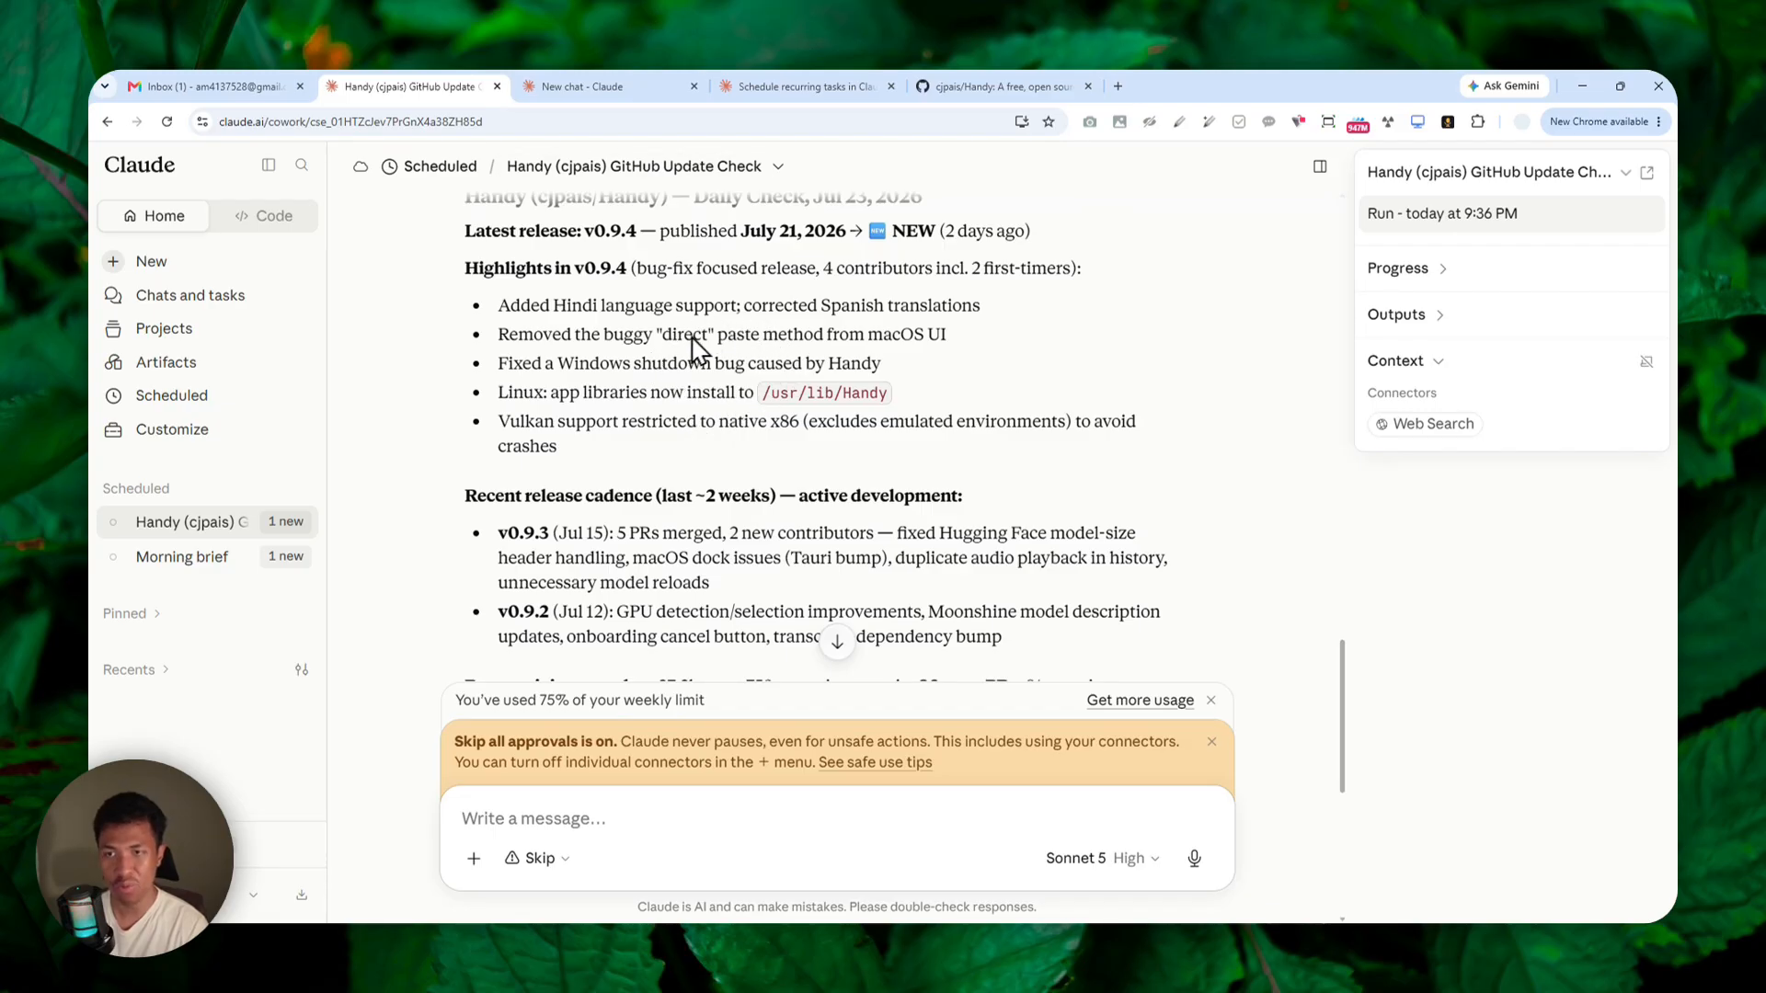
scroll(563, 472, "up", 4)
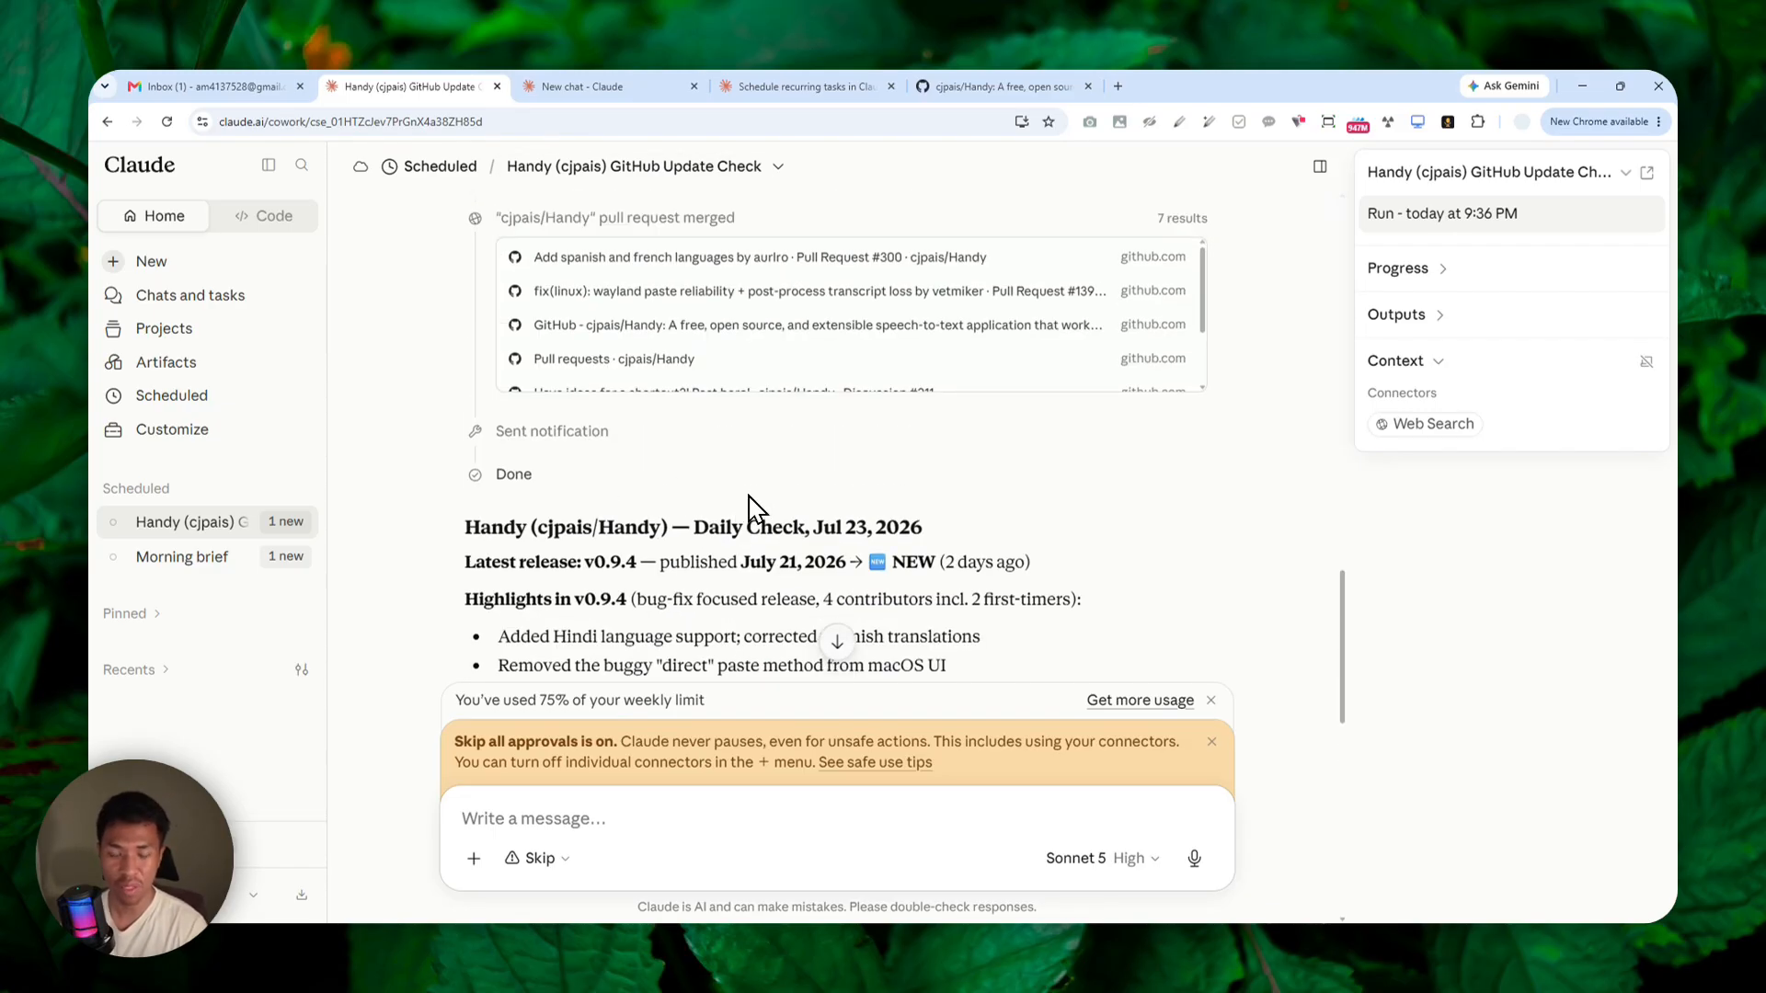
scroll(759, 495, "down", 5)
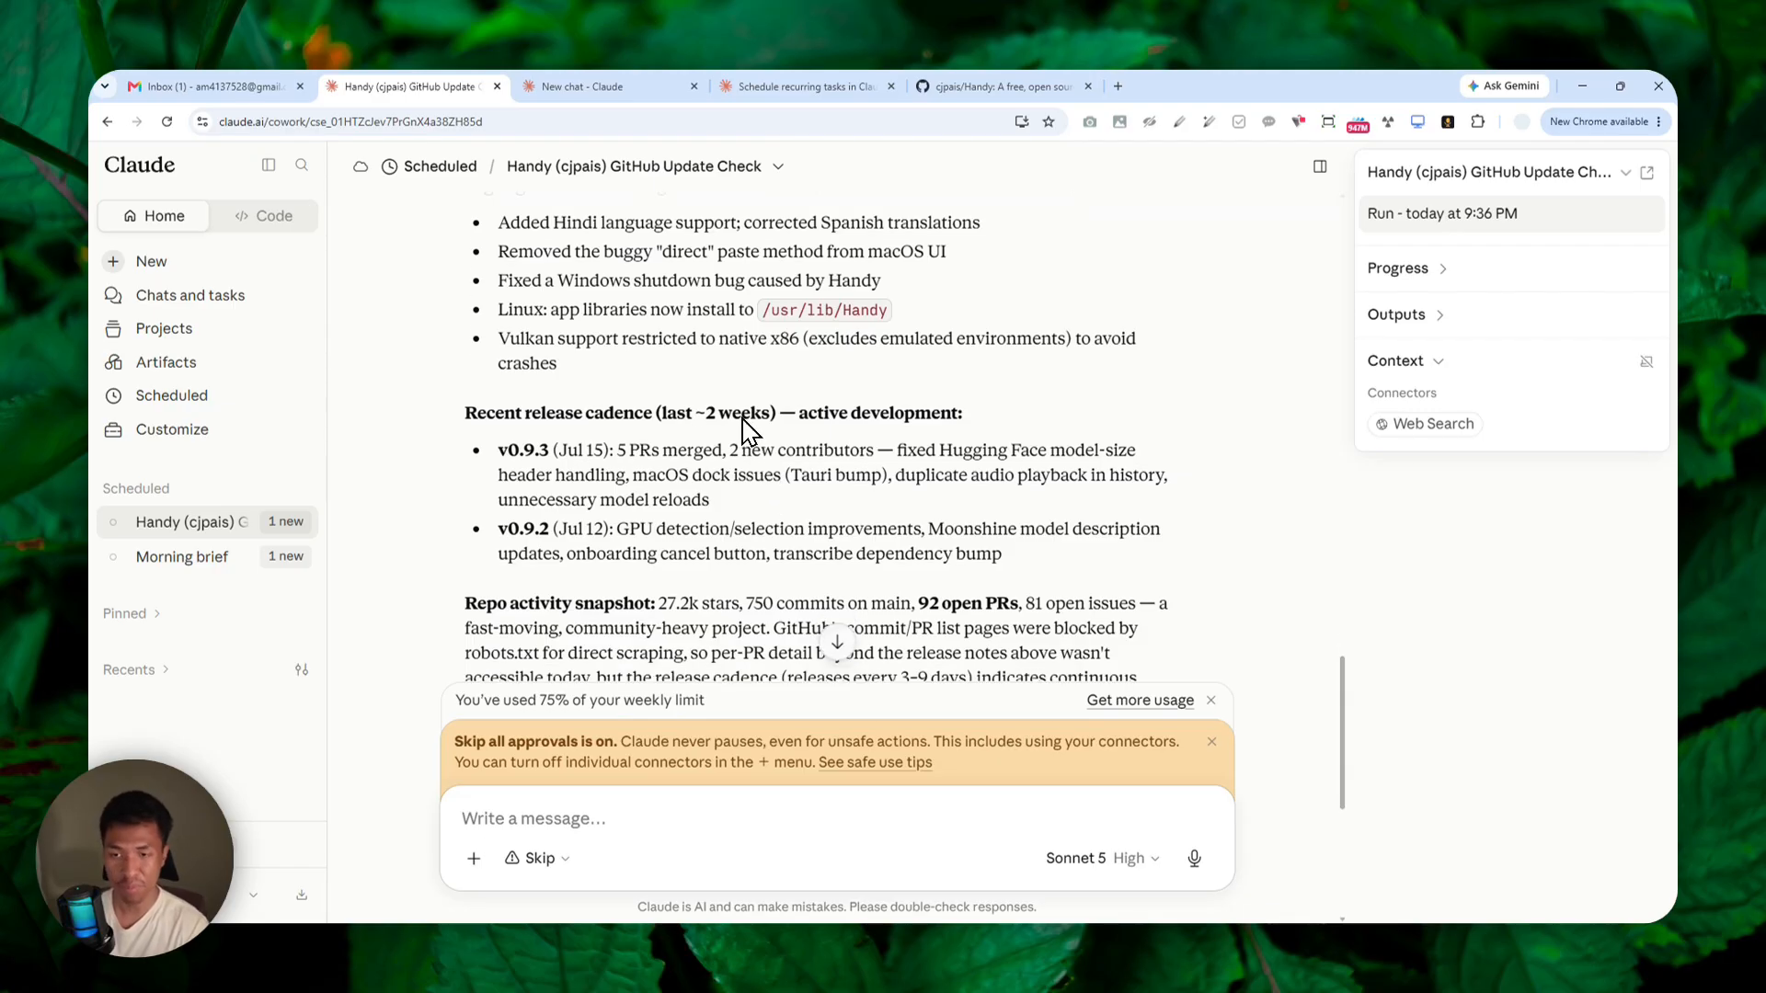
scroll(633, 439, "down", 4)
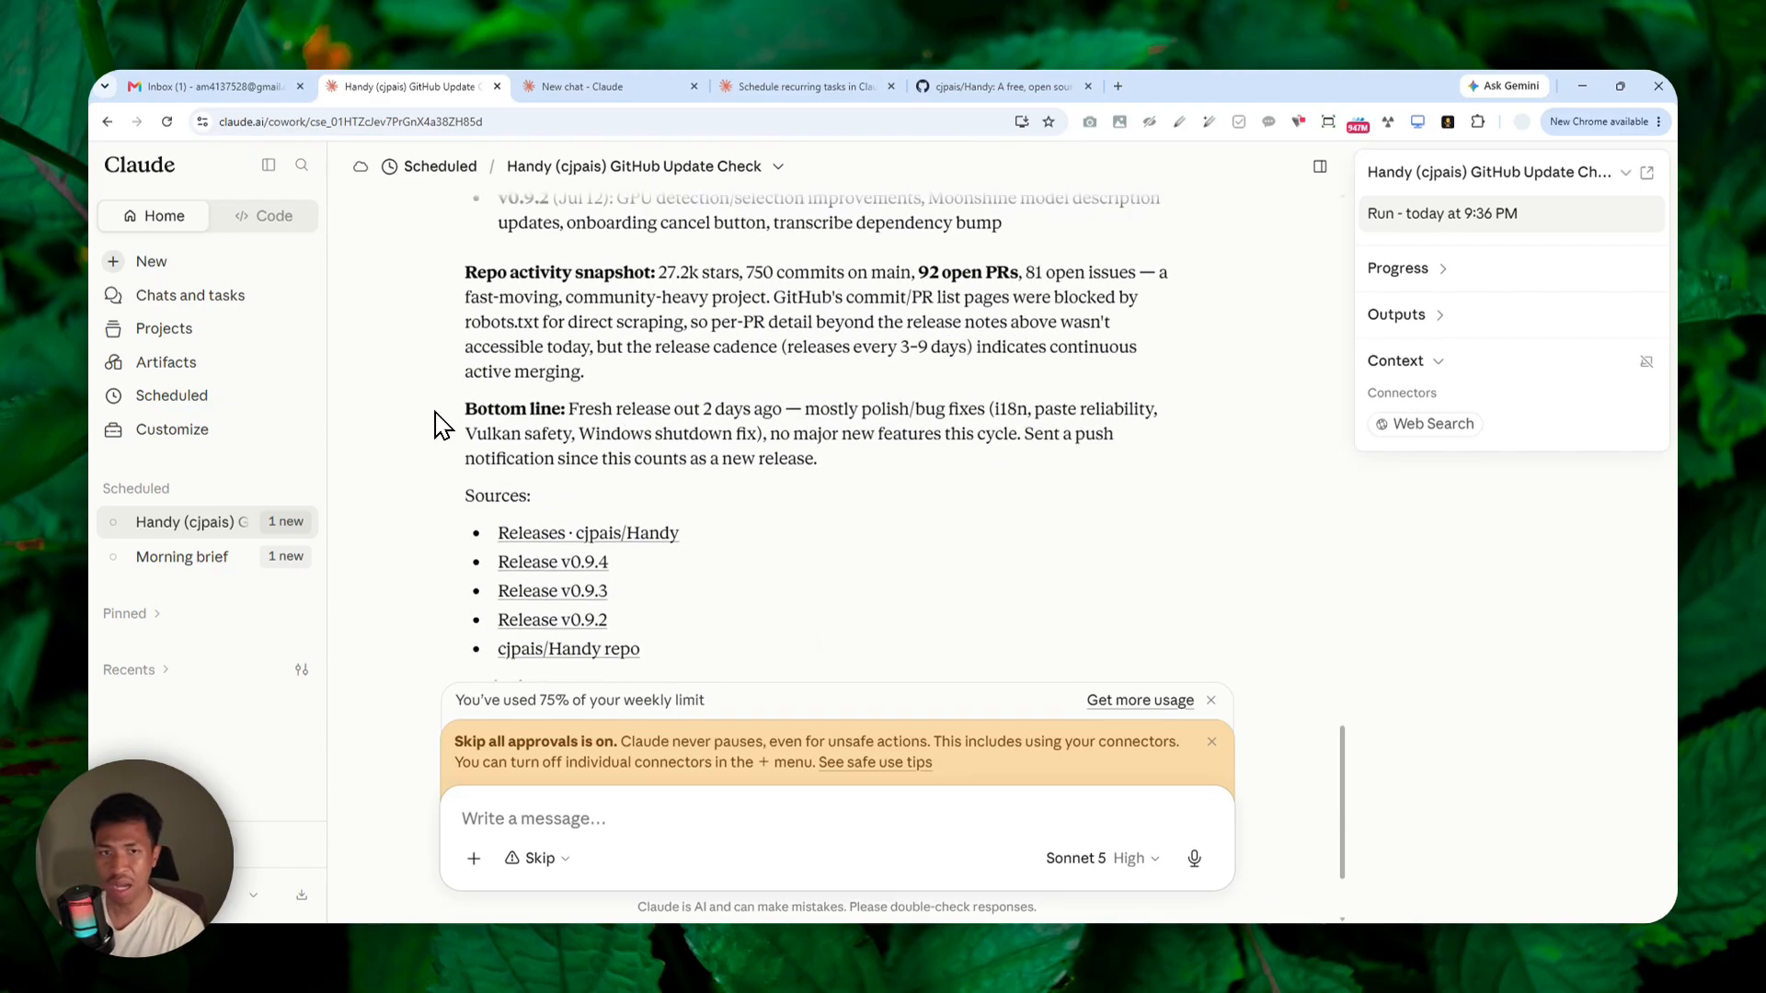
Open the Morning brief task from the Scheduled page and view today's run from its history.
left_click(196, 400)
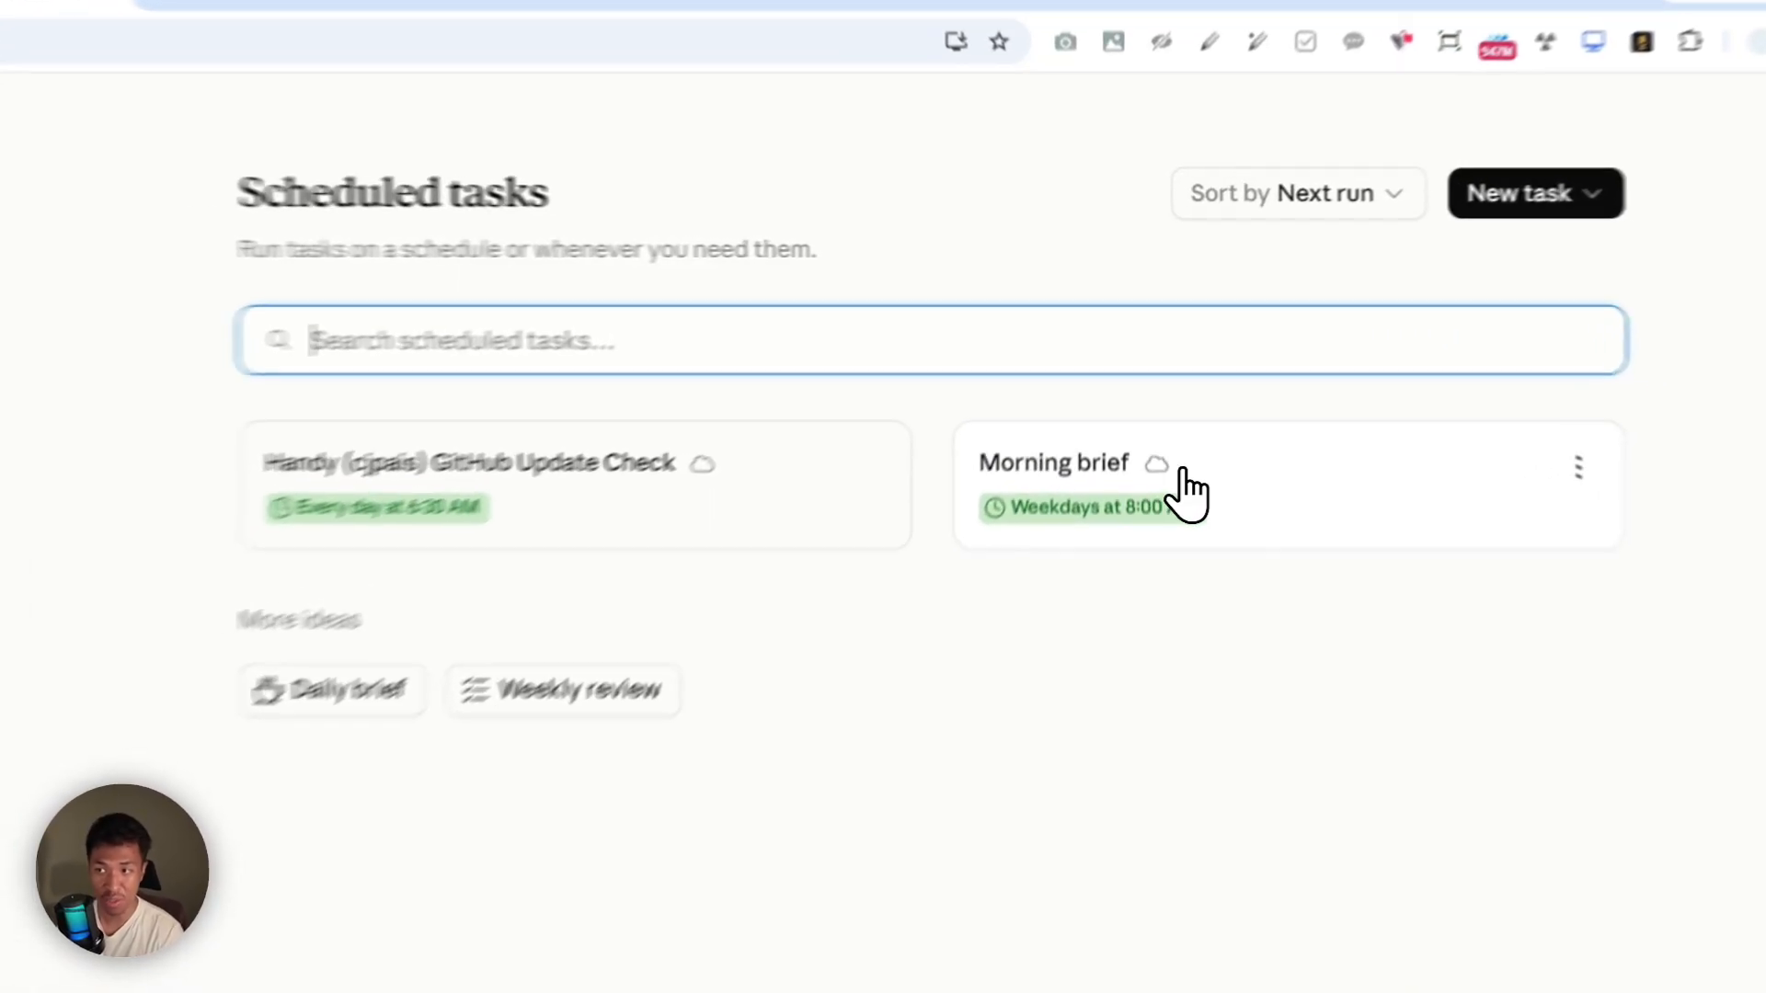
left_click(1164, 403)
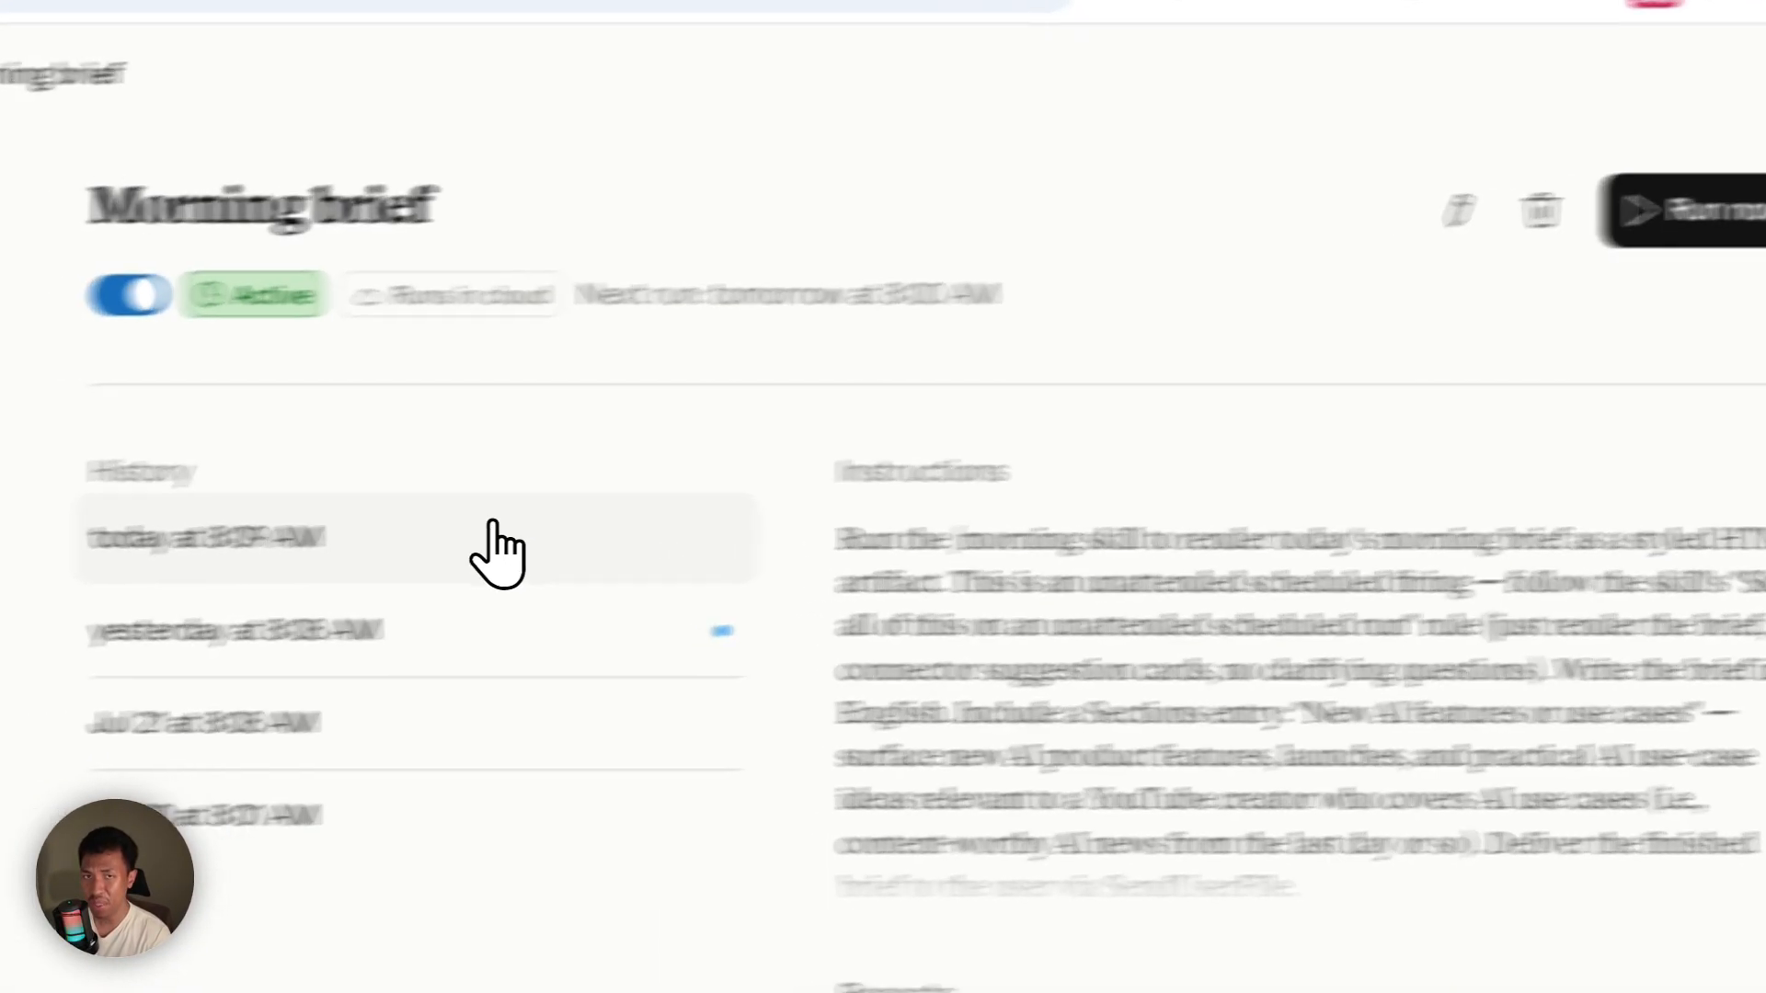
left_click(751, 501)
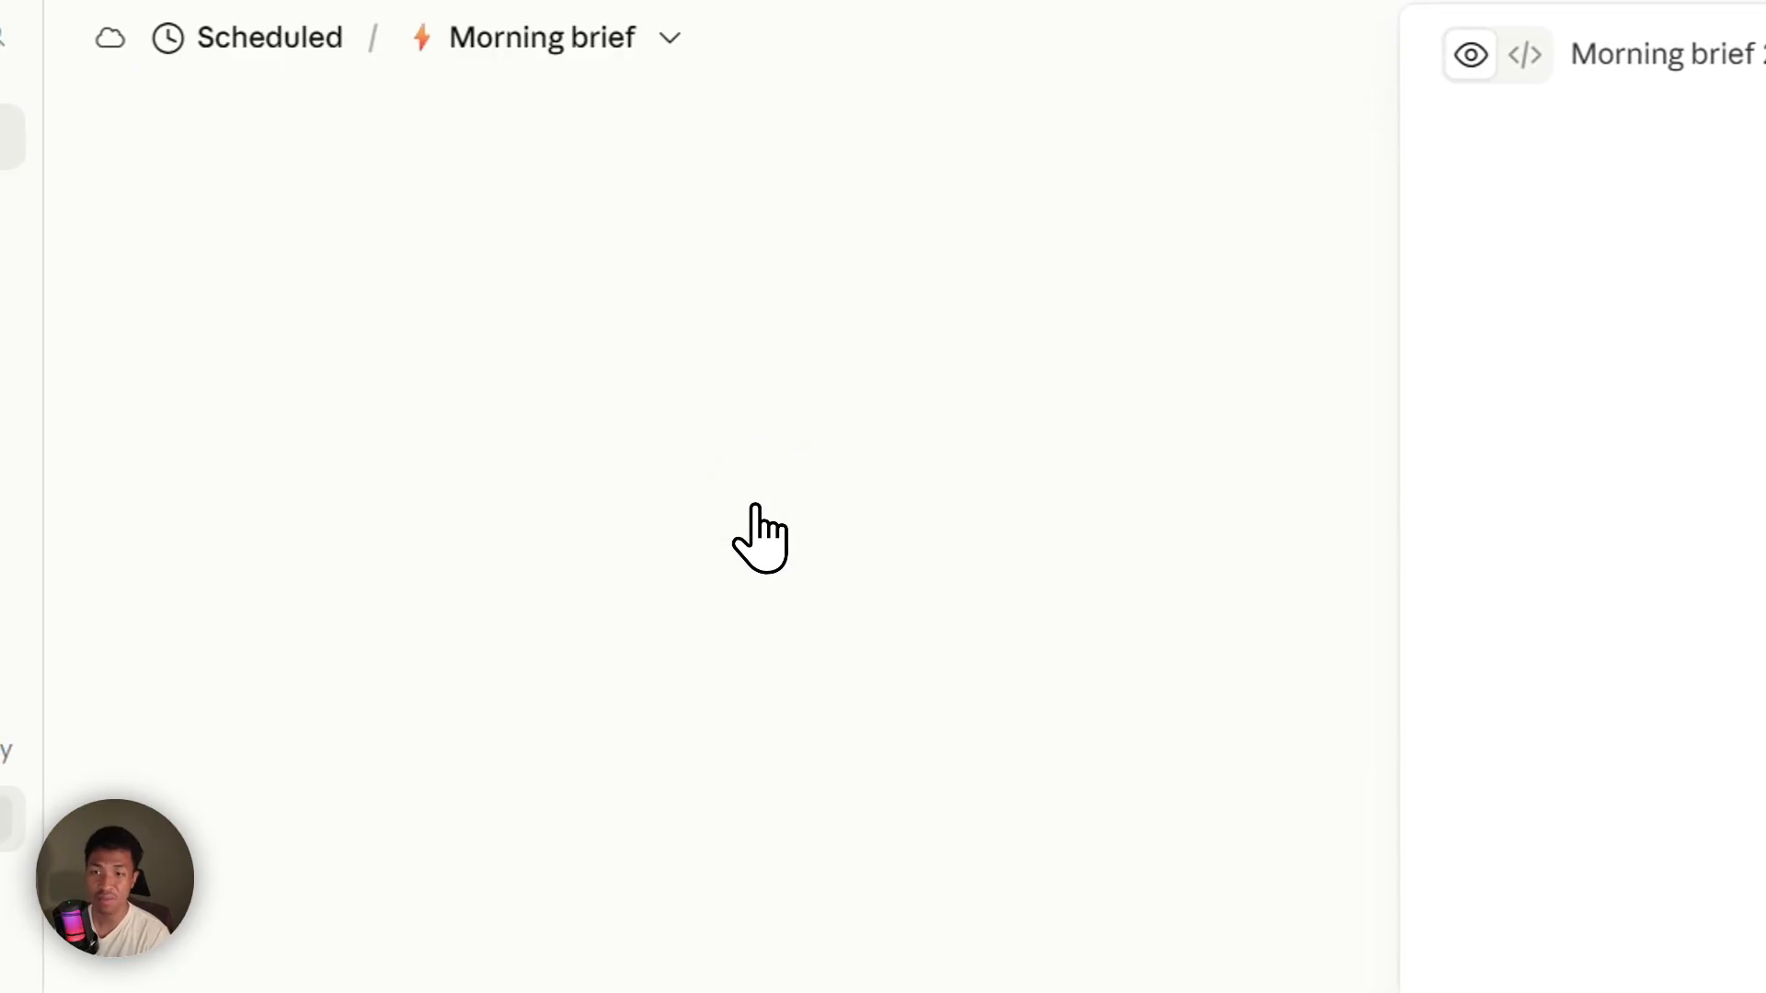